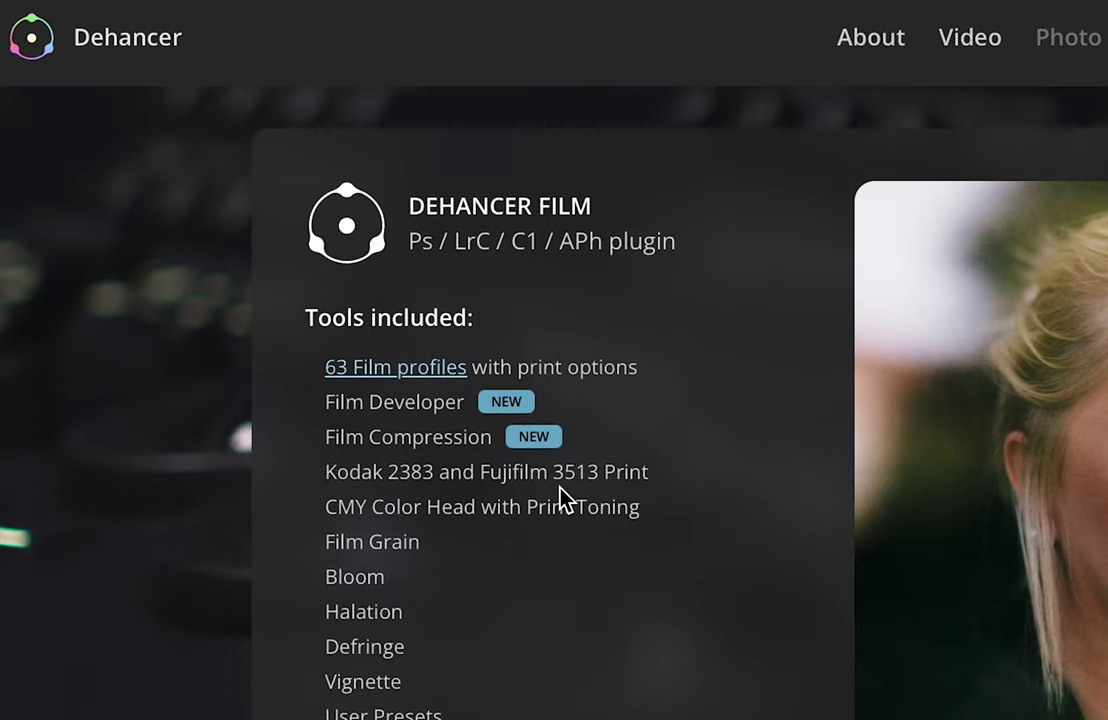
scroll(560, 495, down, 3)
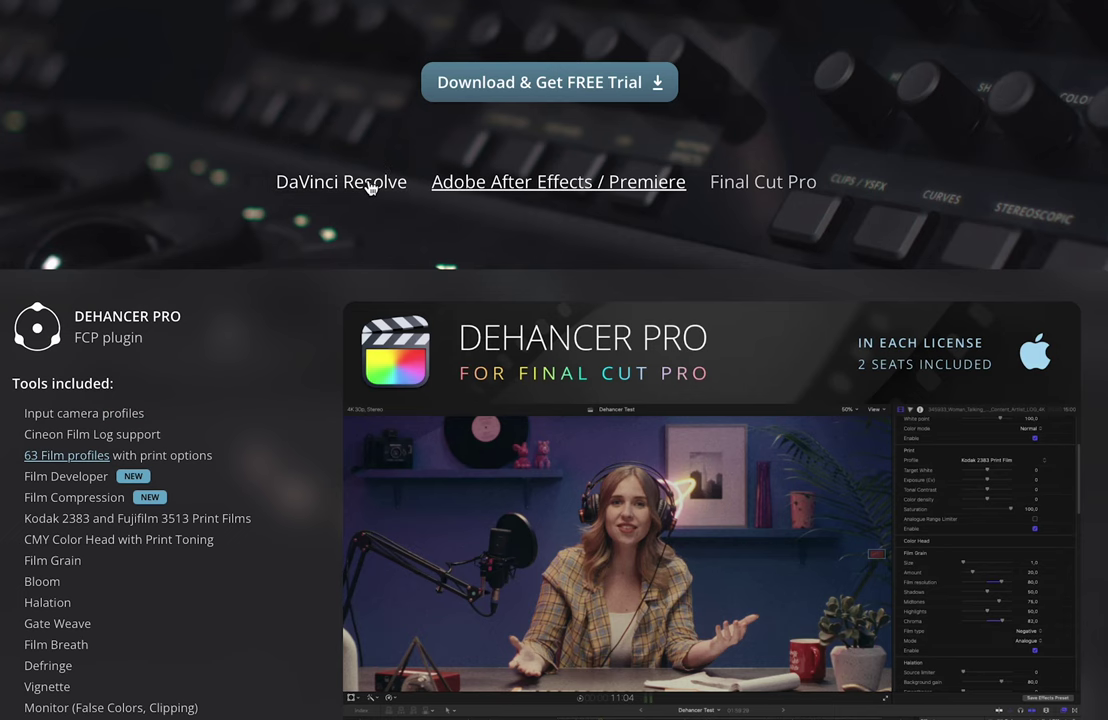
- Compare the DaVinci Resolve, After Effects / Premiere and Final Cut Pro plugin versions on dehancer.com
click(370, 186)
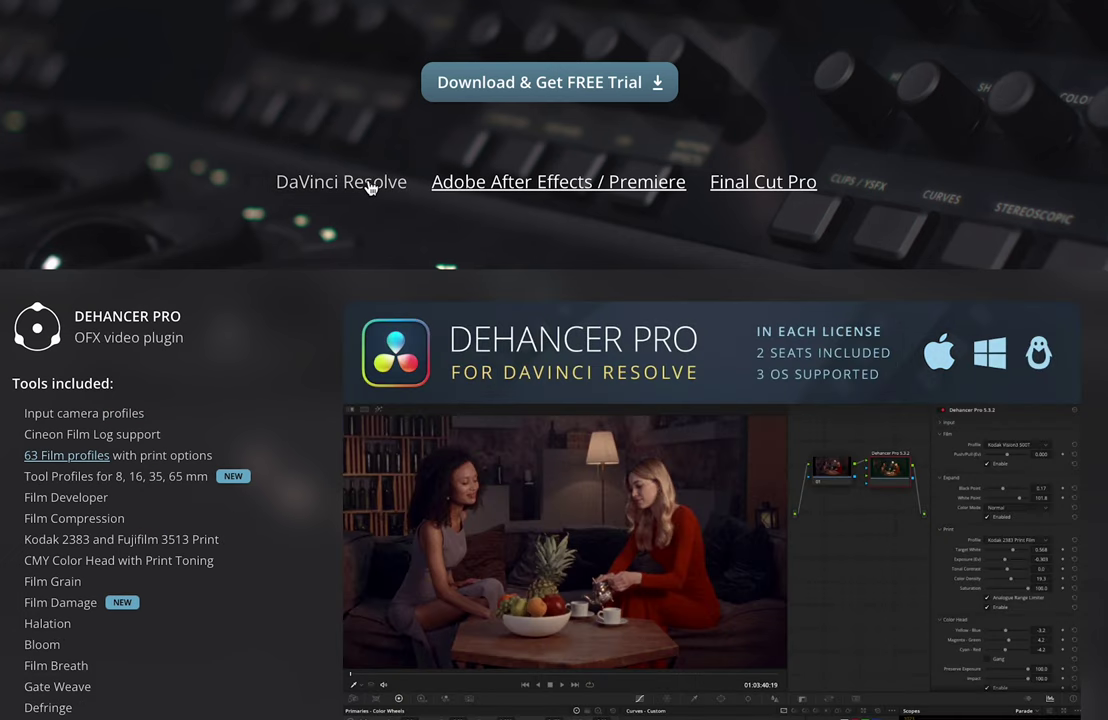
click(493, 180)
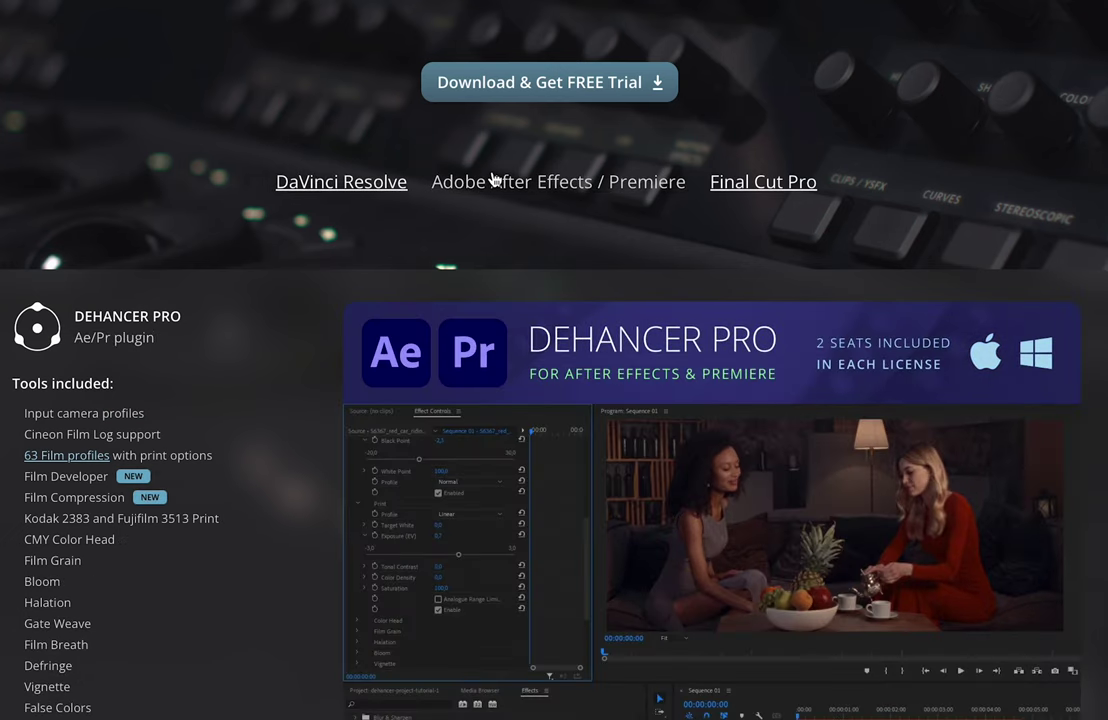
scroll(493, 178, down, 1)
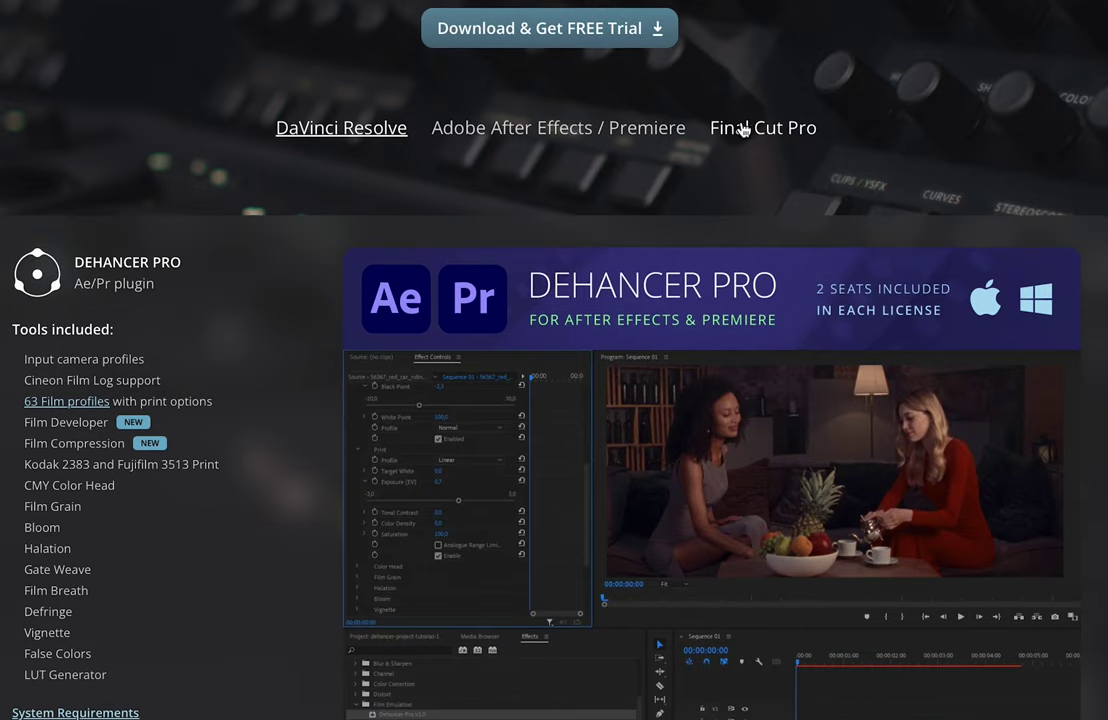
click(743, 130)
scroll(743, 130, up, 1)
scroll(743, 128, down, 2)
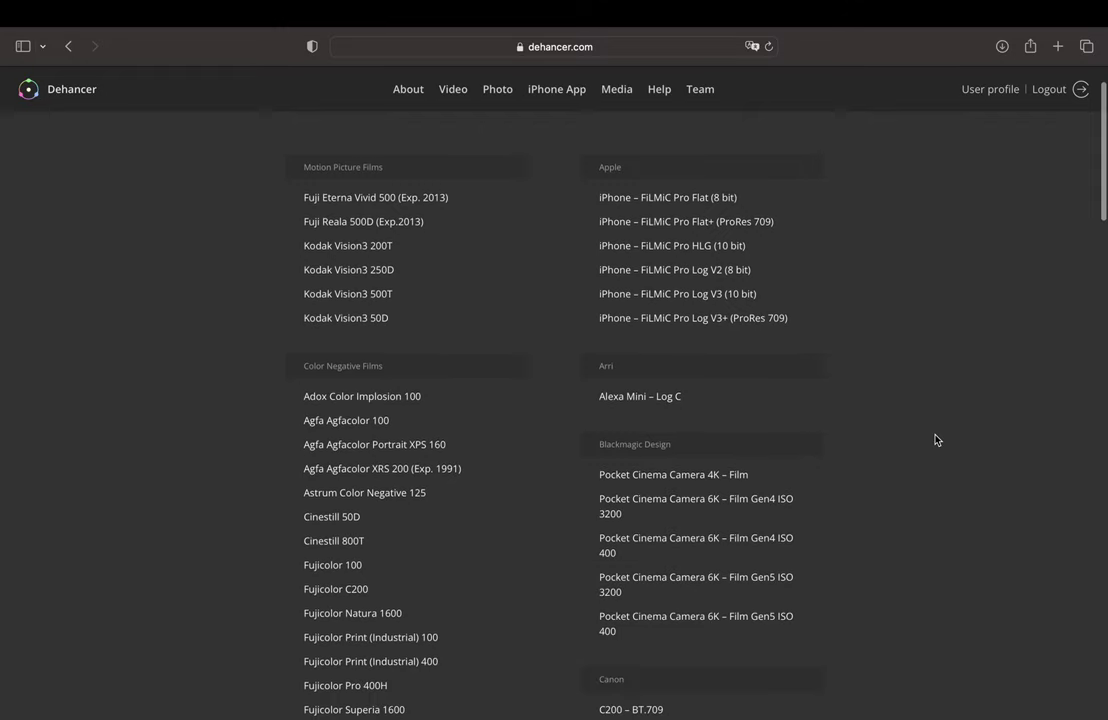
- Scroll the profile list past Cinestill 800T down to the Kodak Portra and Canon entries
scroll(935, 440, down, 3)
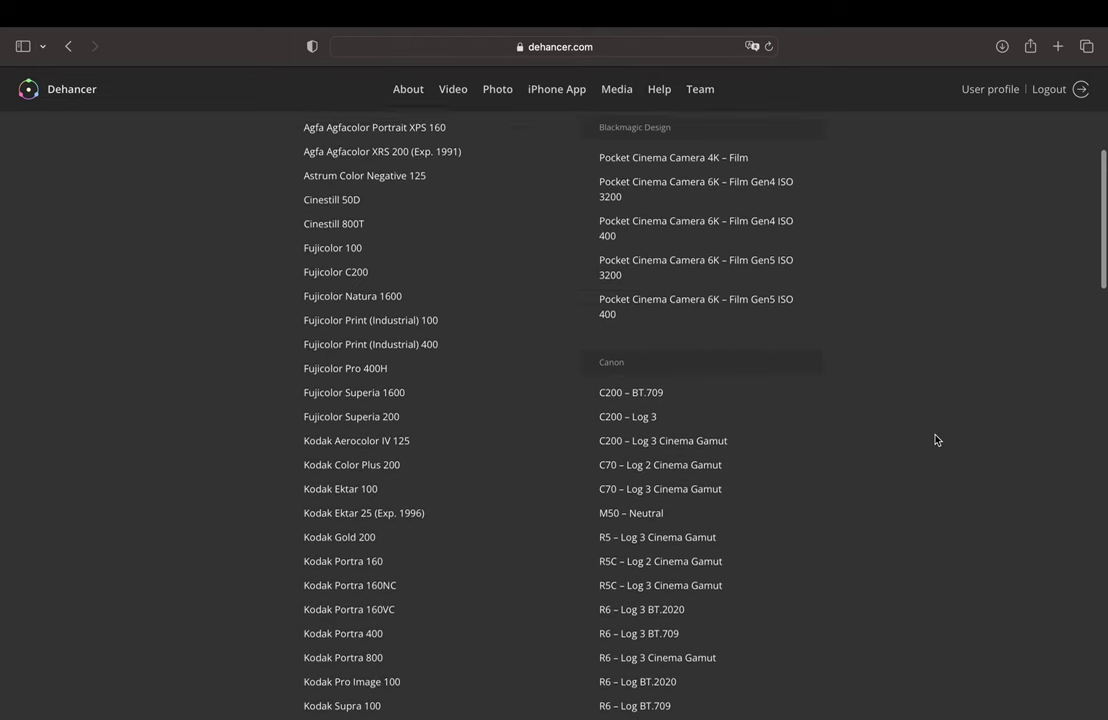
scroll(935, 440, down, 3)
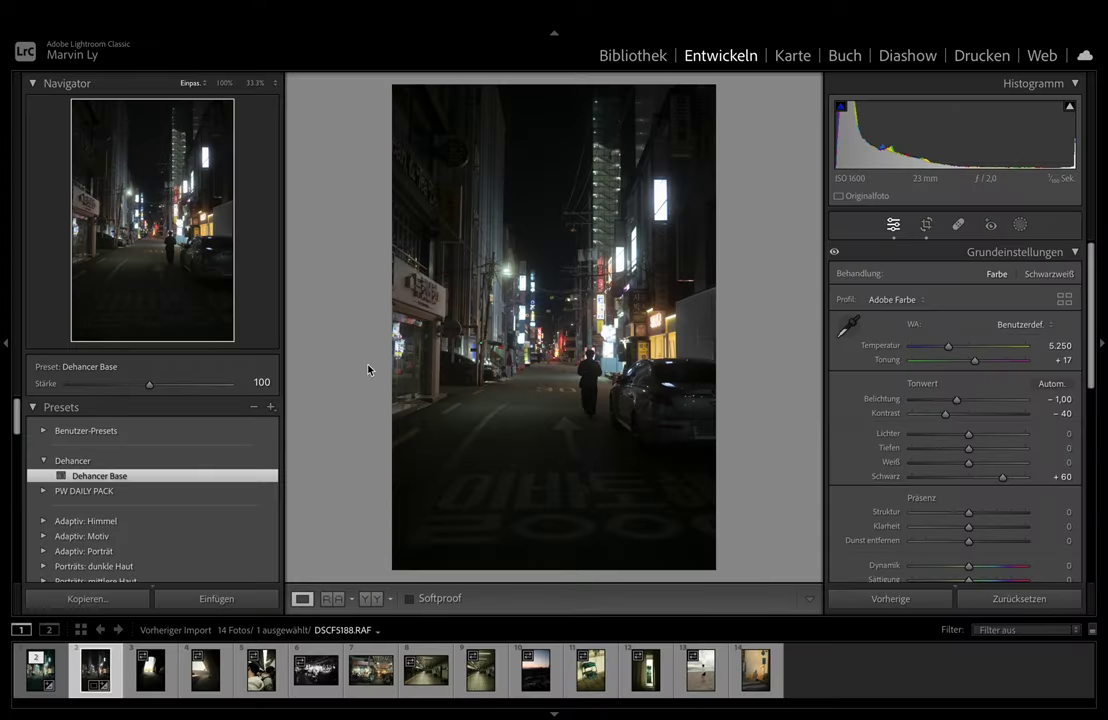
- Move to photo DSCF6073 in the filmstrip and apply the Dehancer Base preset
key(Right)
key(Right)
key(Right)
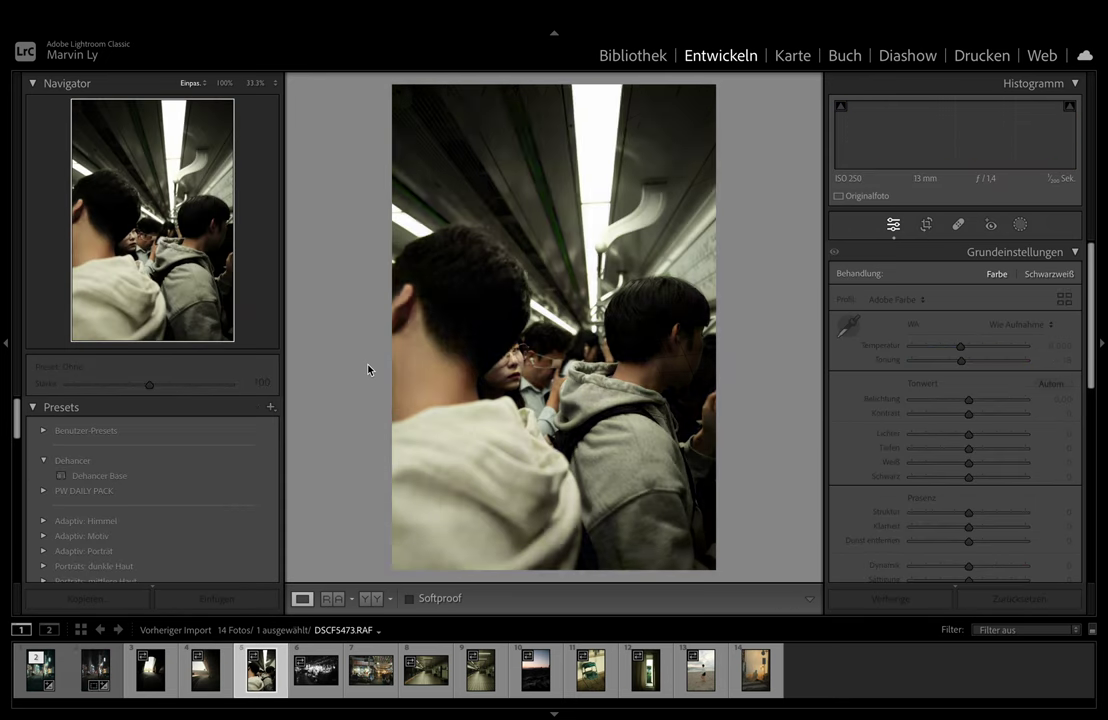
key(Right)
key(Right)
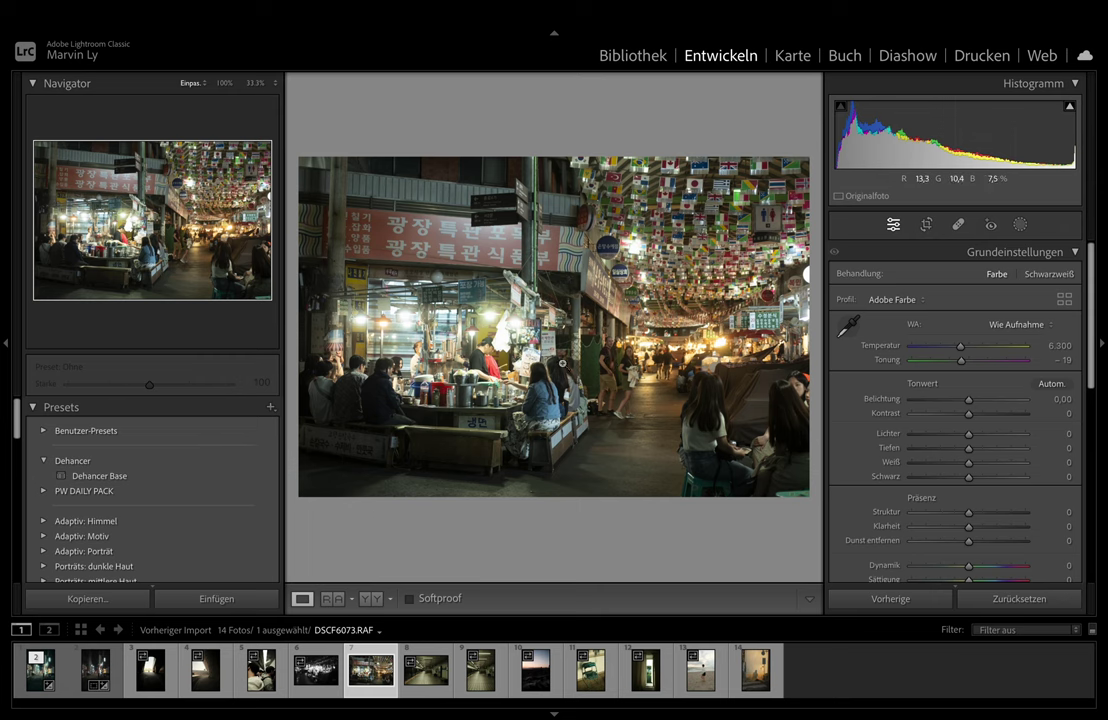
click(218, 475)
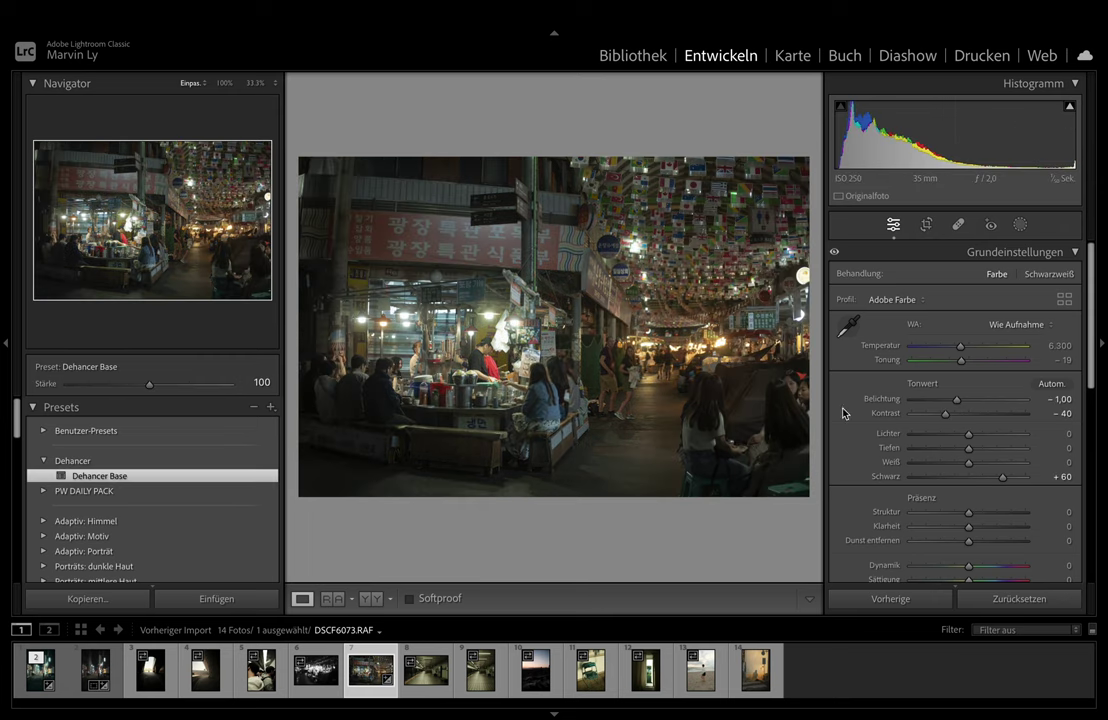
- Straighten the photo to a −0.44° angle with the crop tool
key(r)
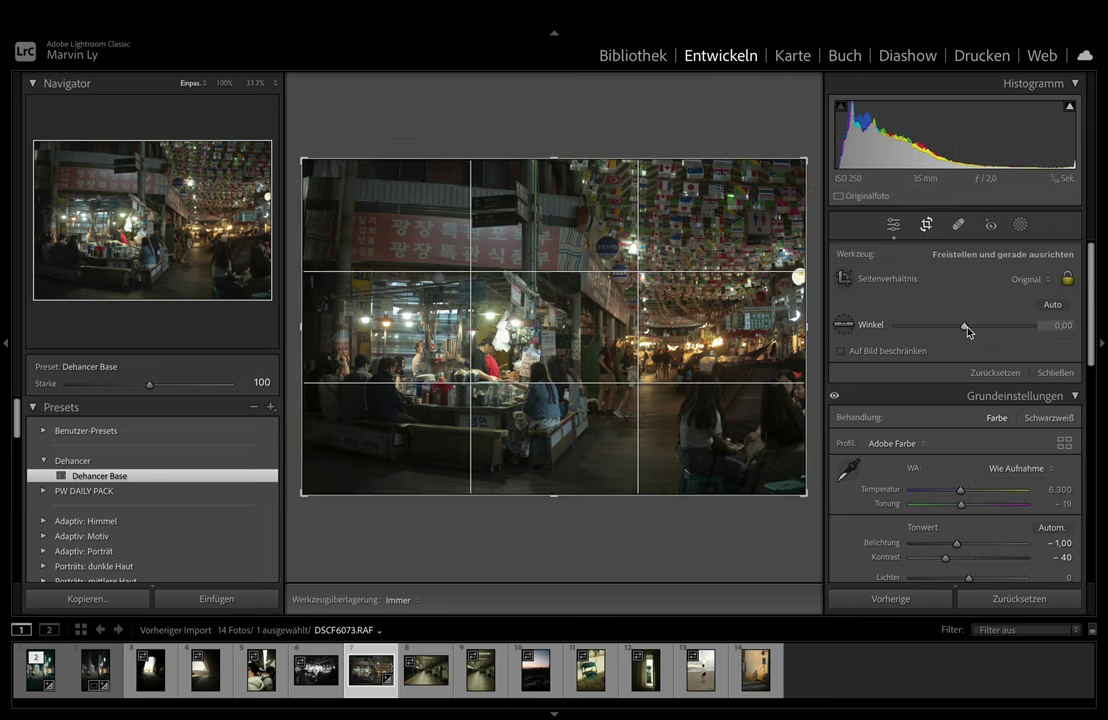
drag(964, 326, 967, 332)
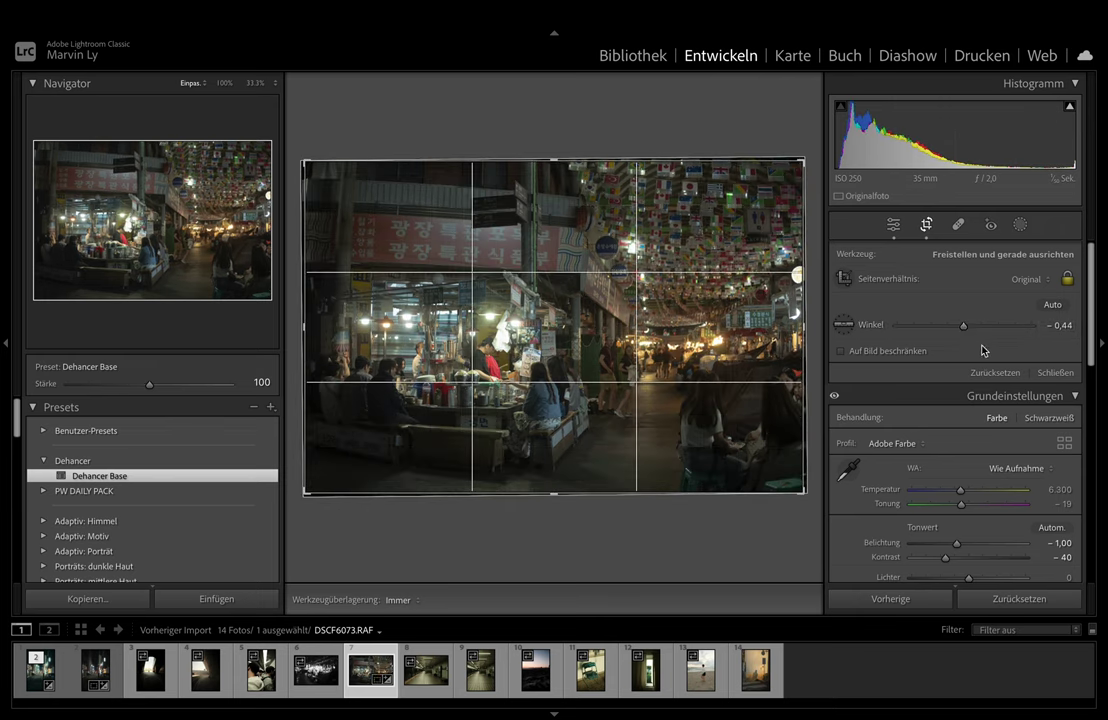
key(Return)
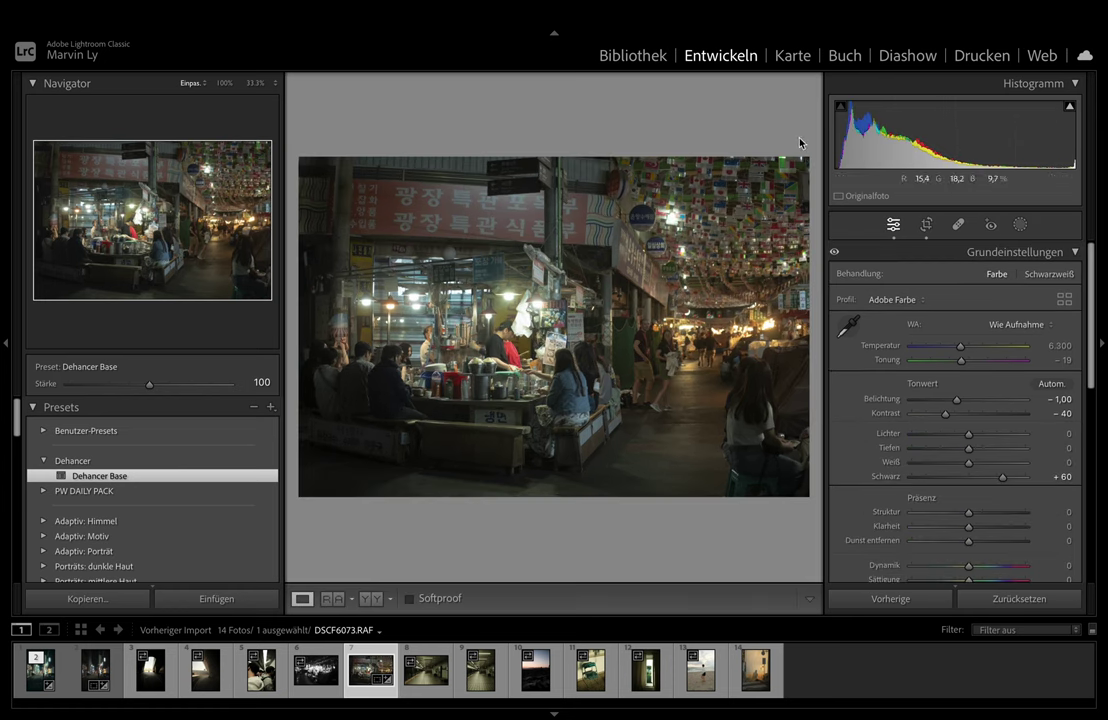
- Sample a neutral spot for white balance, then set Tint to −7 and Exposure to −0.60
click(848, 325)
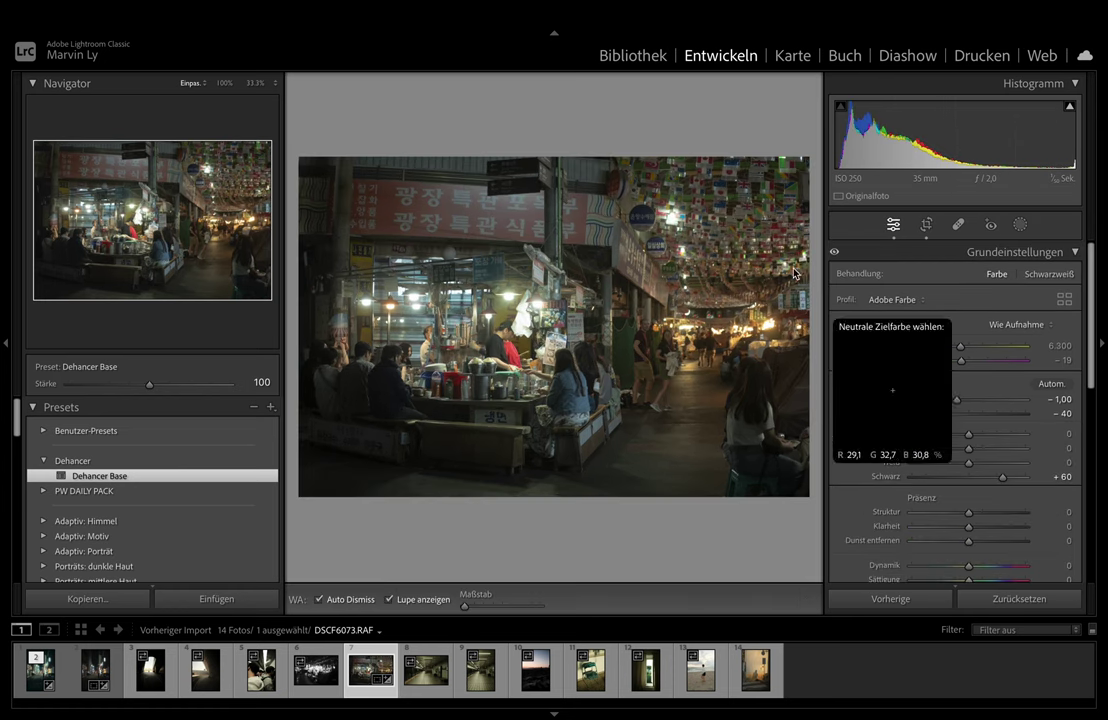
click(461, 199)
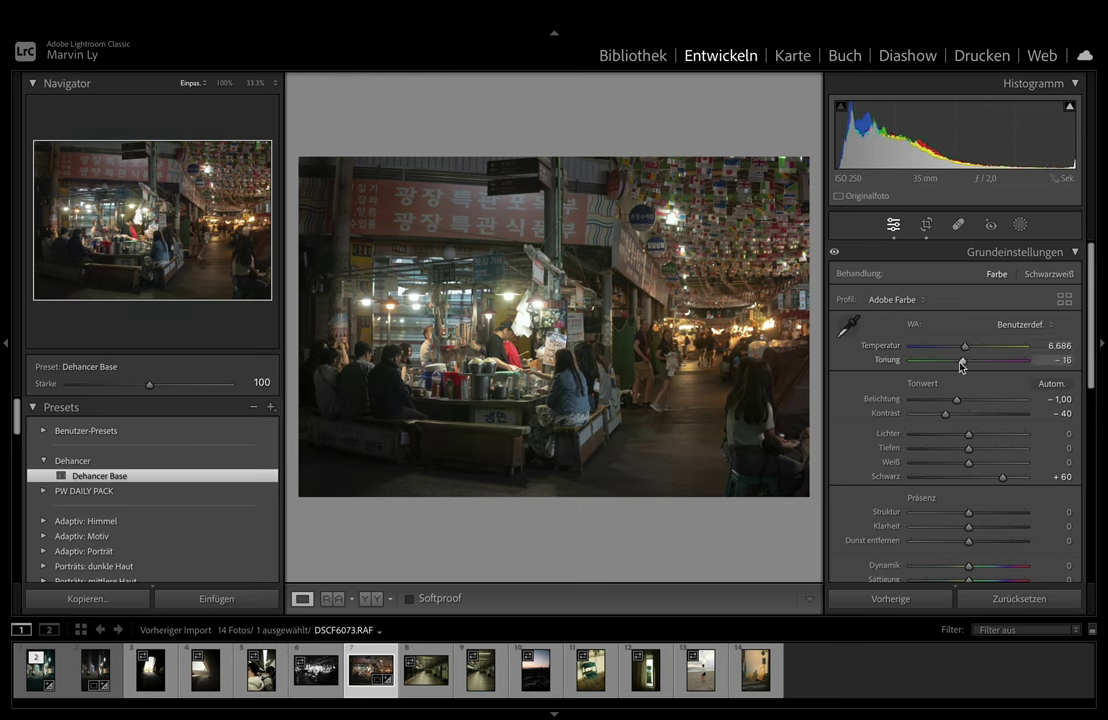
drag(960, 367, 962, 364)
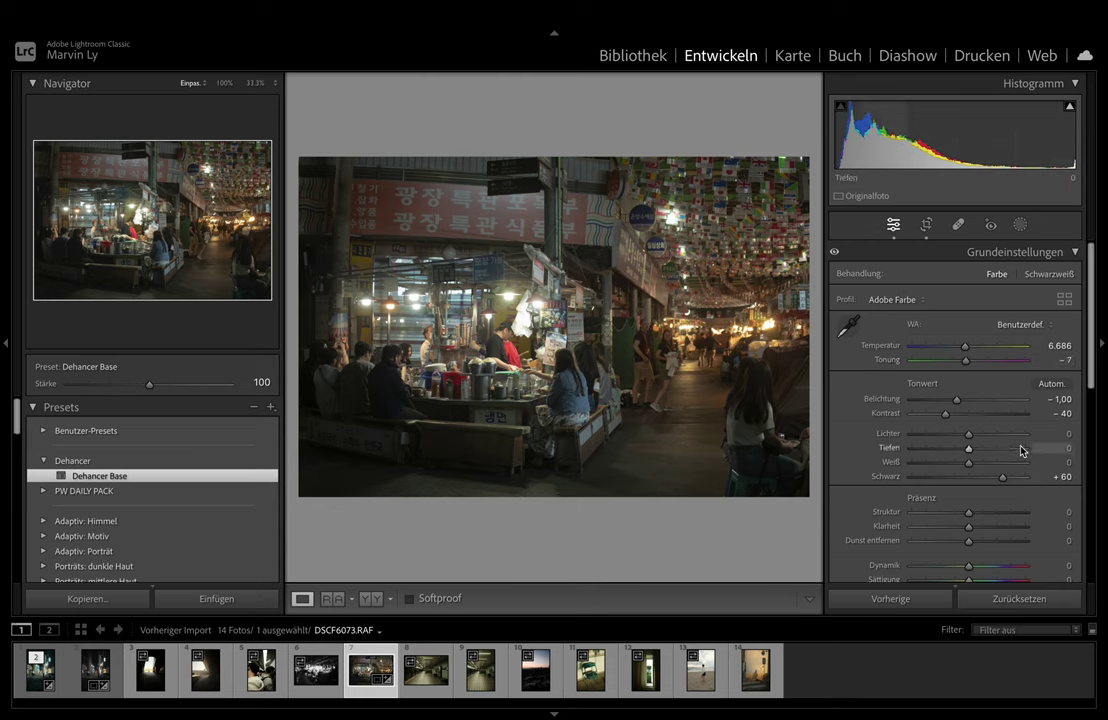
scroll(1021, 448, down, 1)
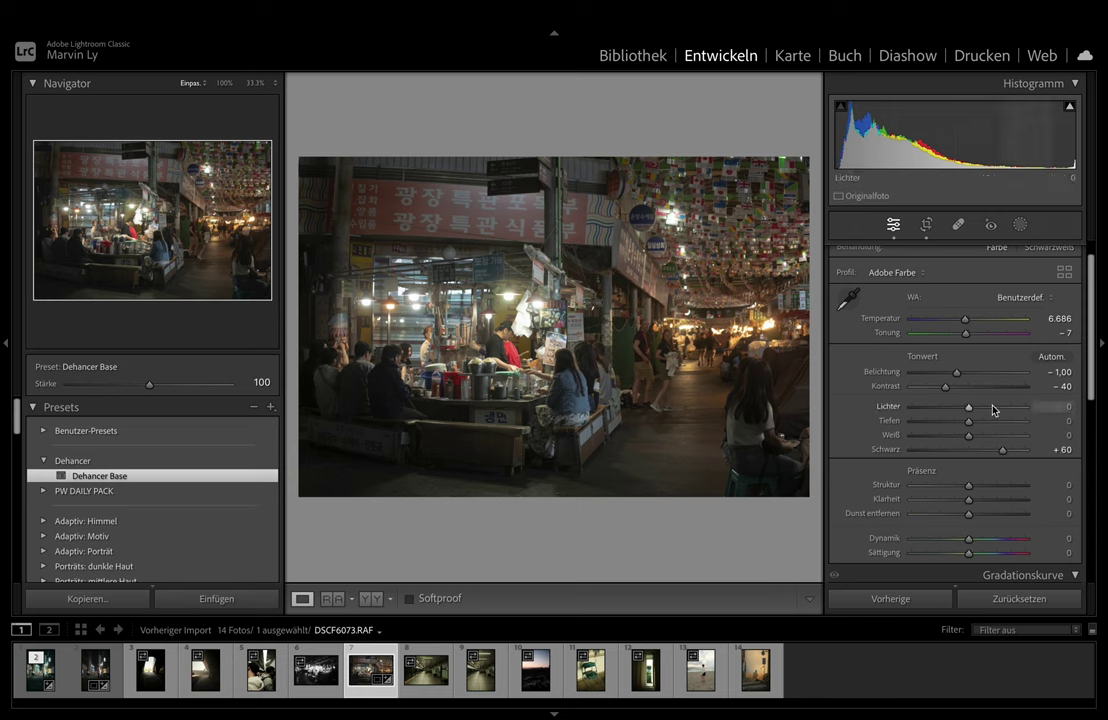
drag(958, 375, 963, 375)
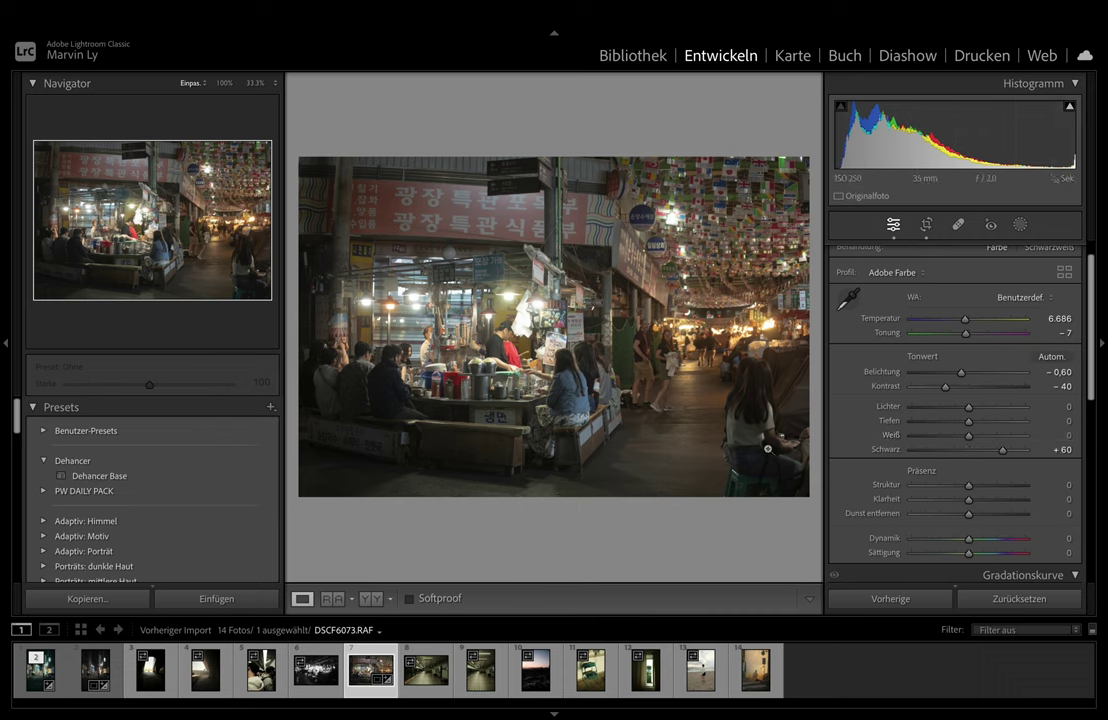
- Edit a 16-bit sRGB TIFF copy with Lightroom adjustments in the Dehancer Lightroom Plugin
right_click(561, 400)
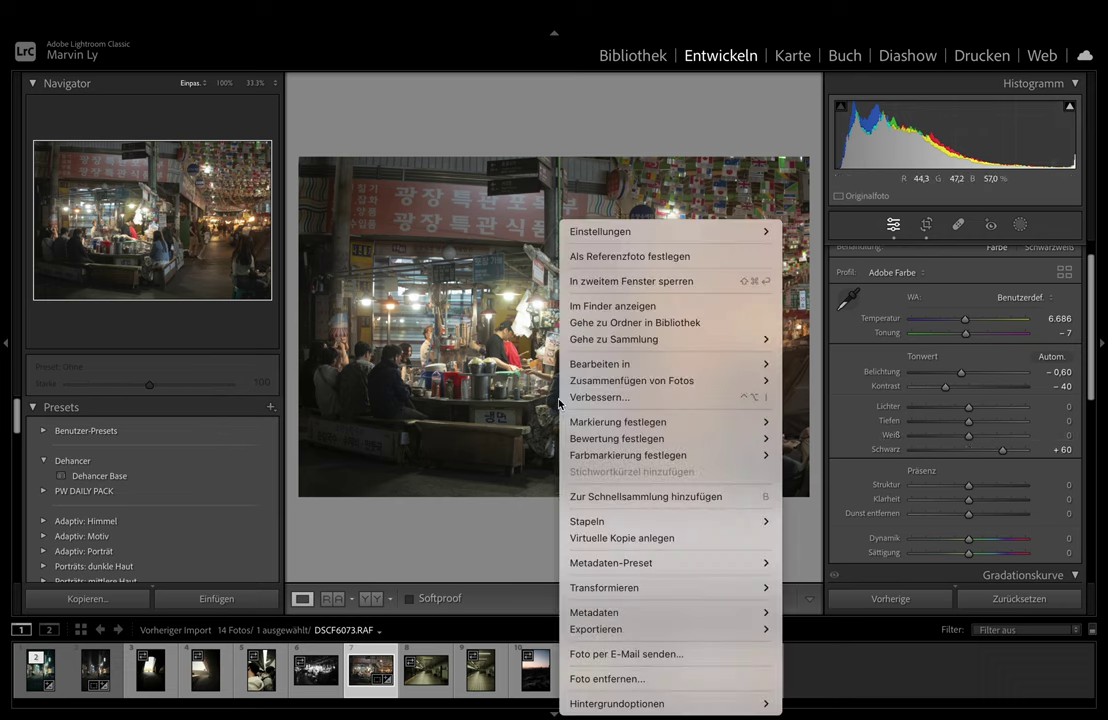
mouse_move(625, 366)
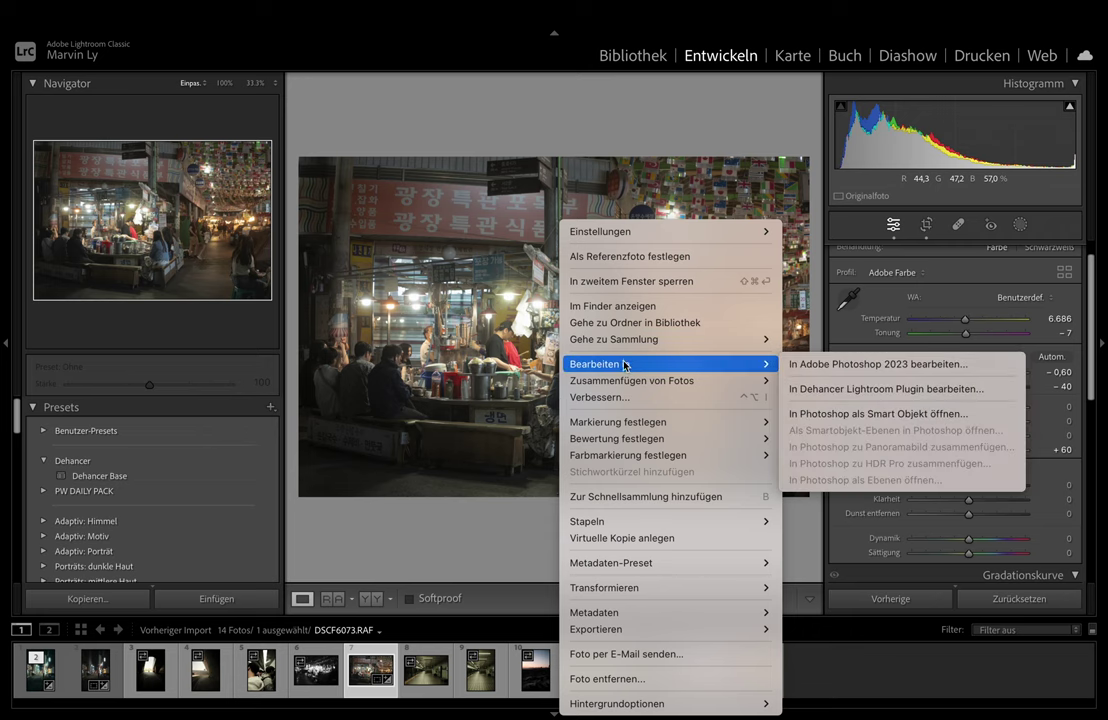
click(817, 389)
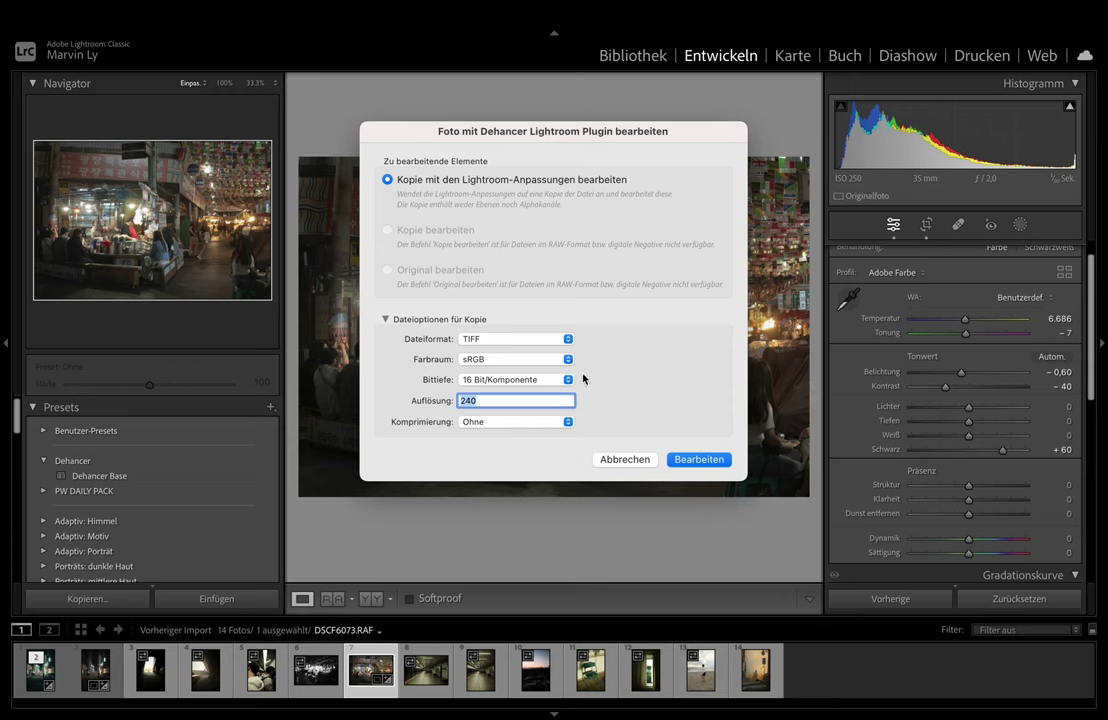
click(690, 457)
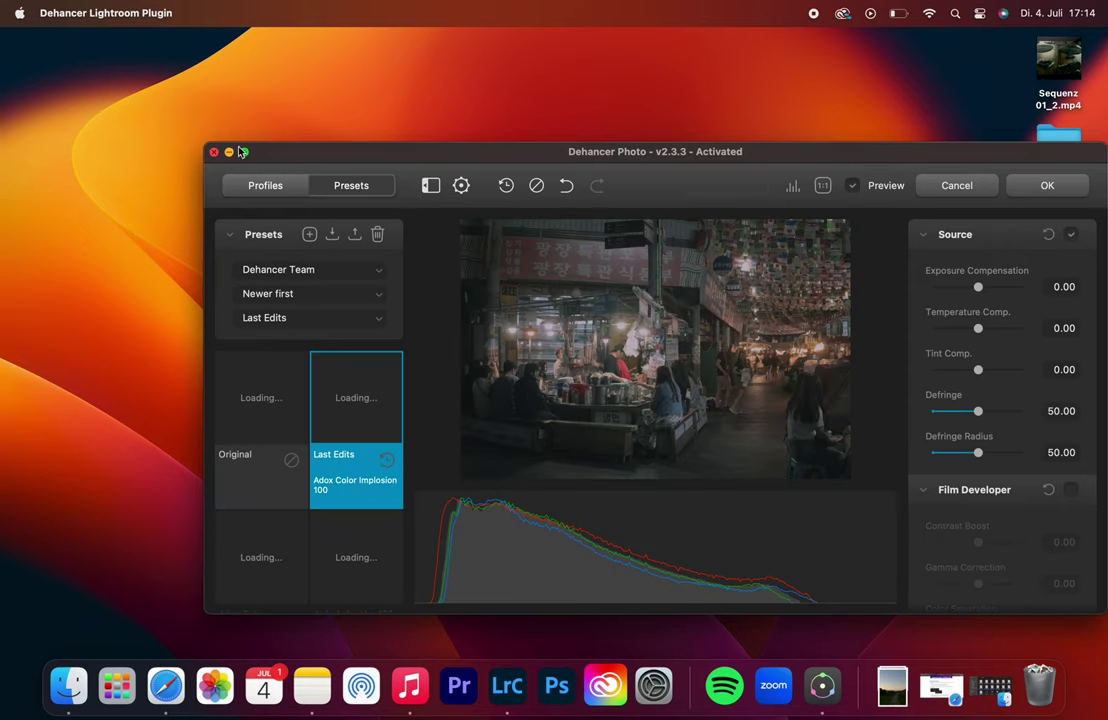
- Maximise the Dehancer window and set the photo to the Original preset
click(245, 152)
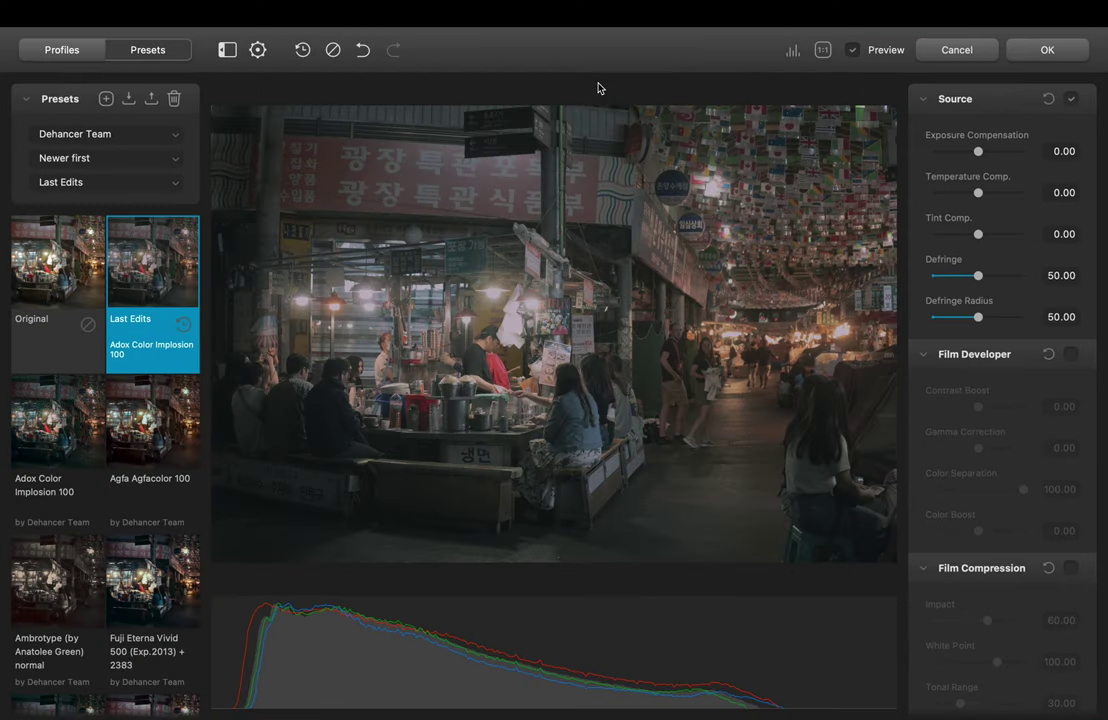
click(78, 284)
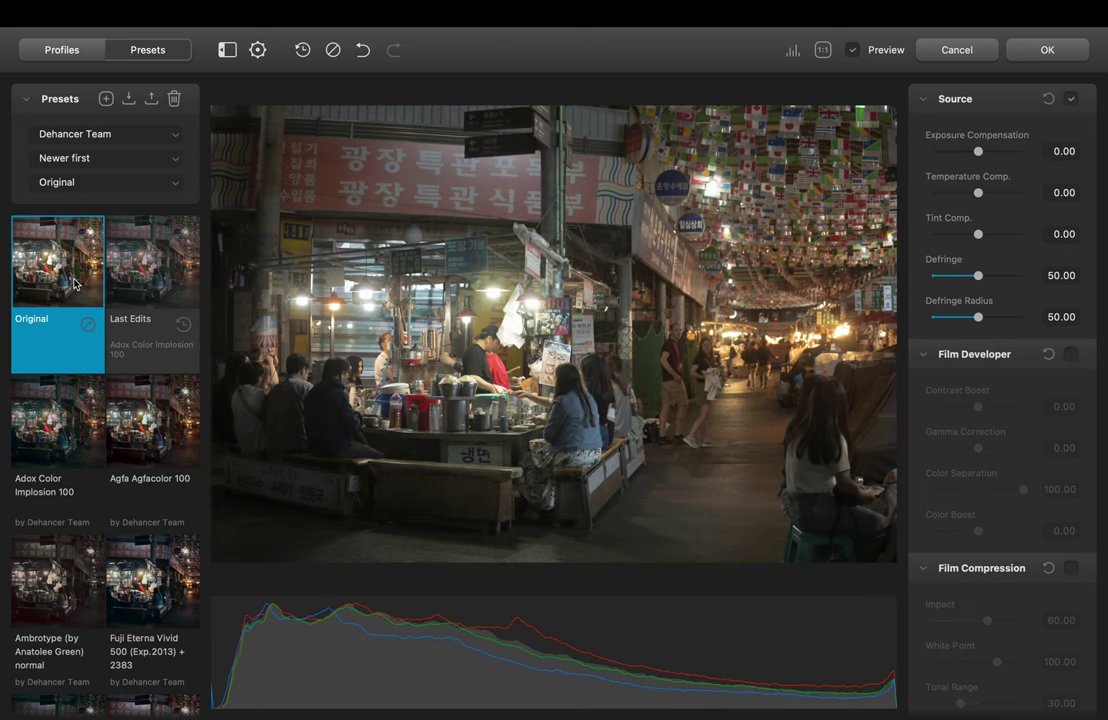
scroll(74, 284, down, 1)
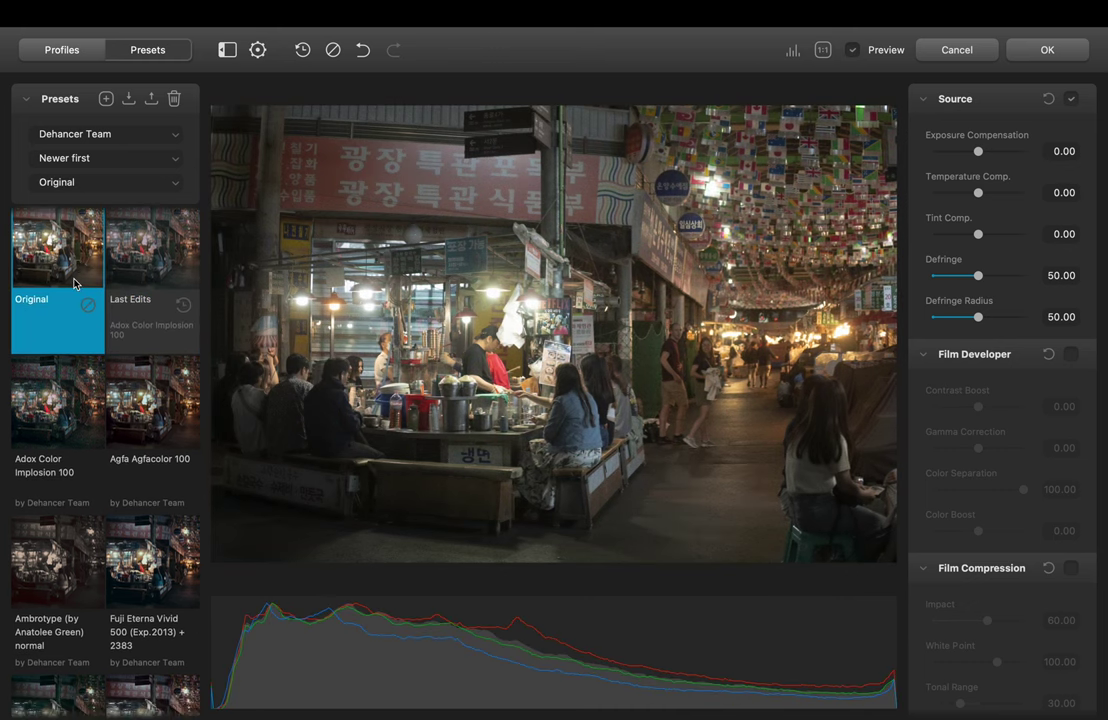
scroll(74, 284, down, 2)
scroll(74, 284, down, 6)
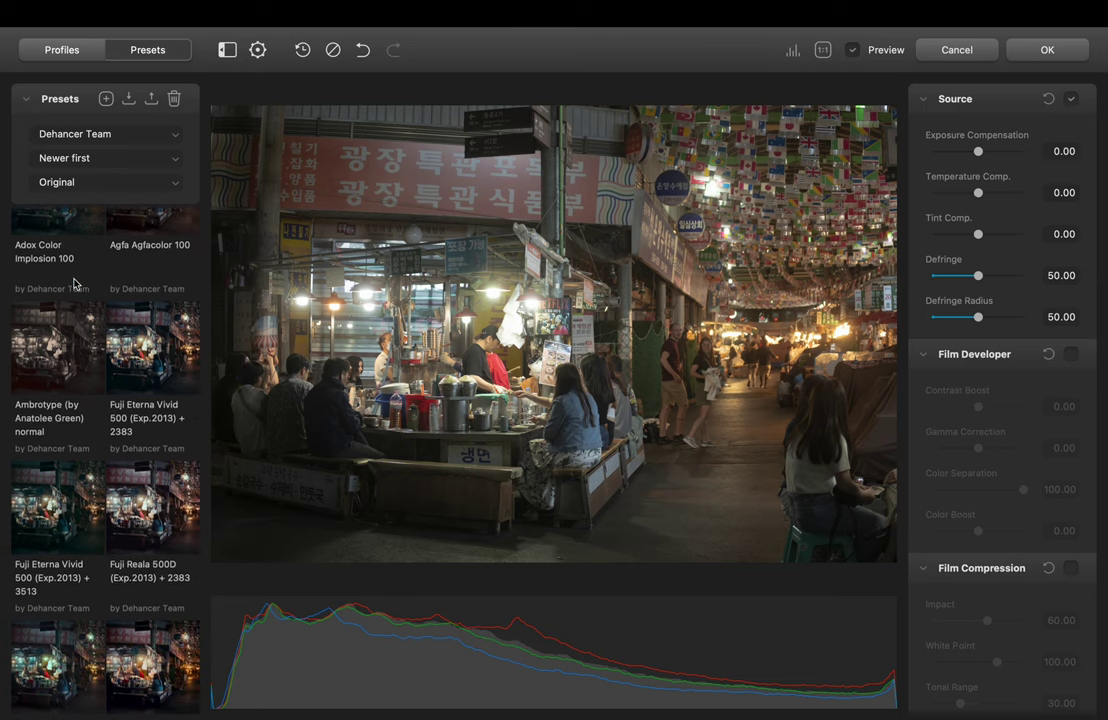
scroll(74, 284, down, 1)
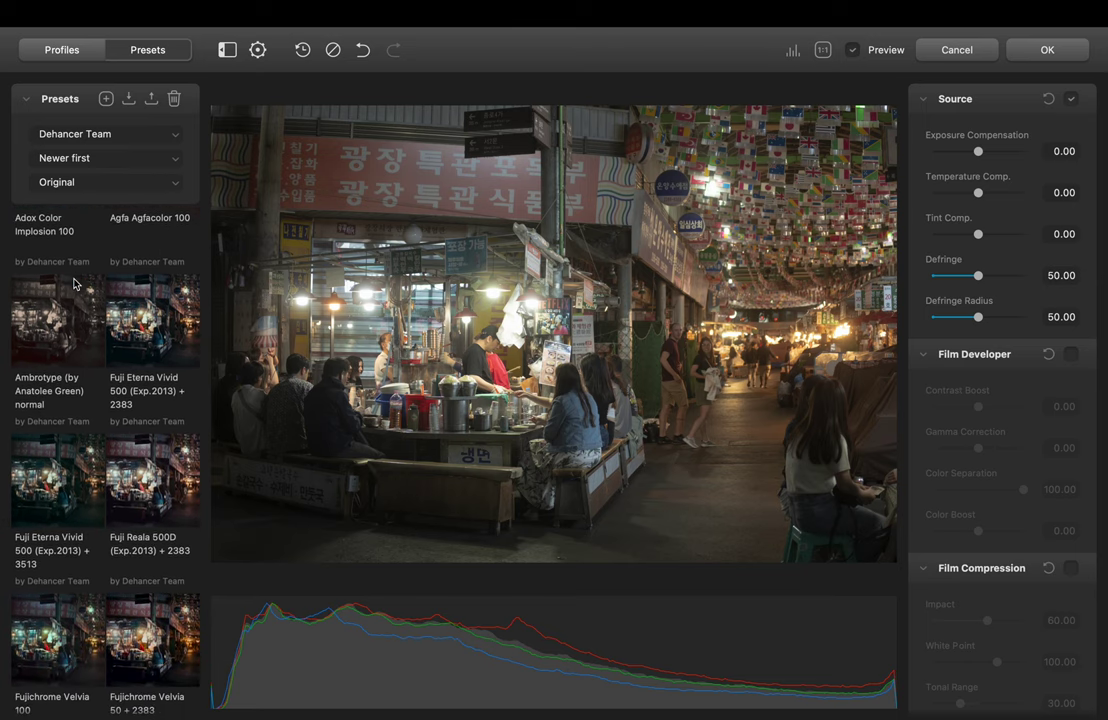
- Preview the Fuji Eterna Vivid 500, Fuji Reala 500D, Velvia 50 and Ilford XP2 Super 400 presets
click(167, 335)
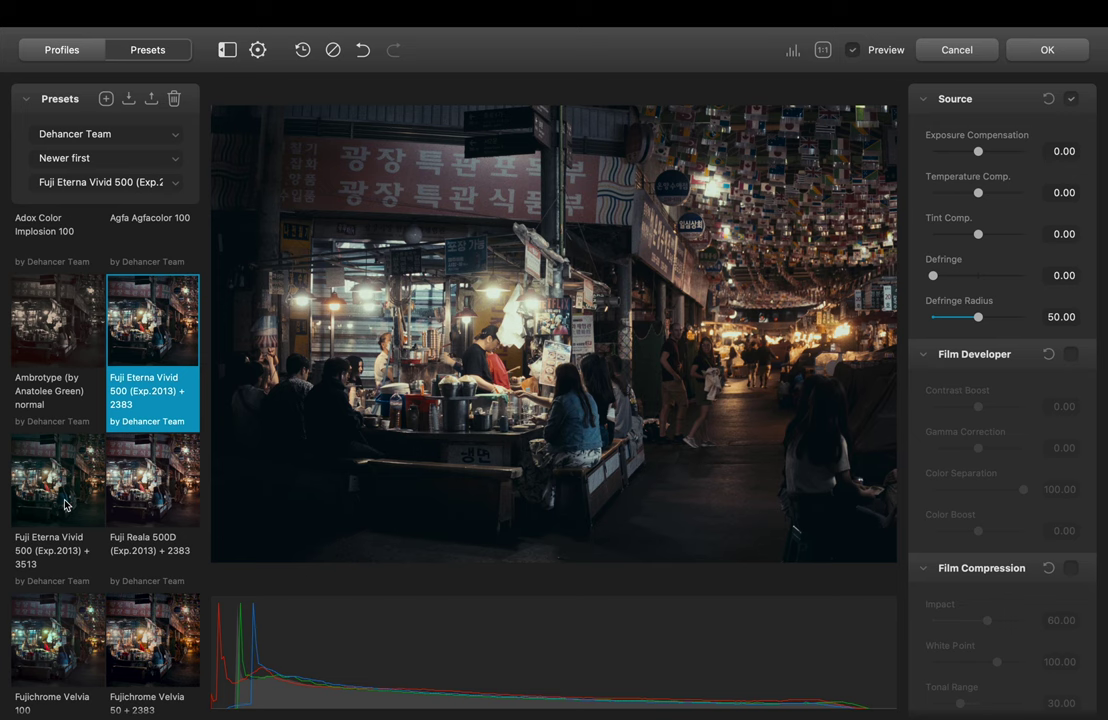
click(65, 505)
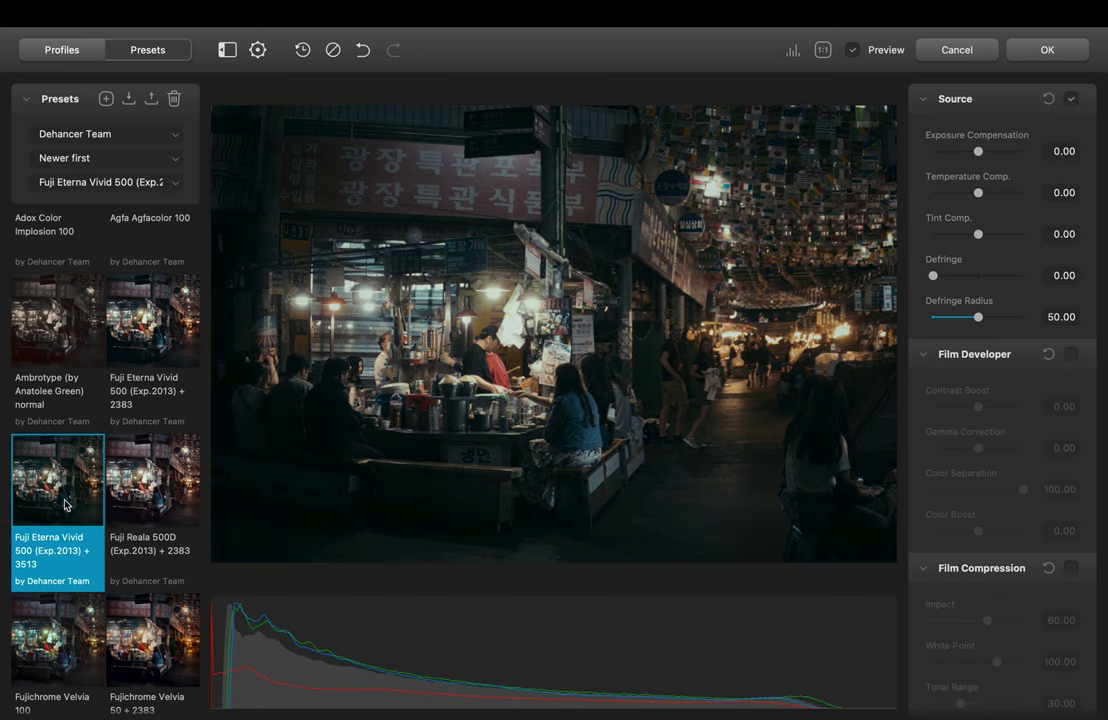
click(157, 483)
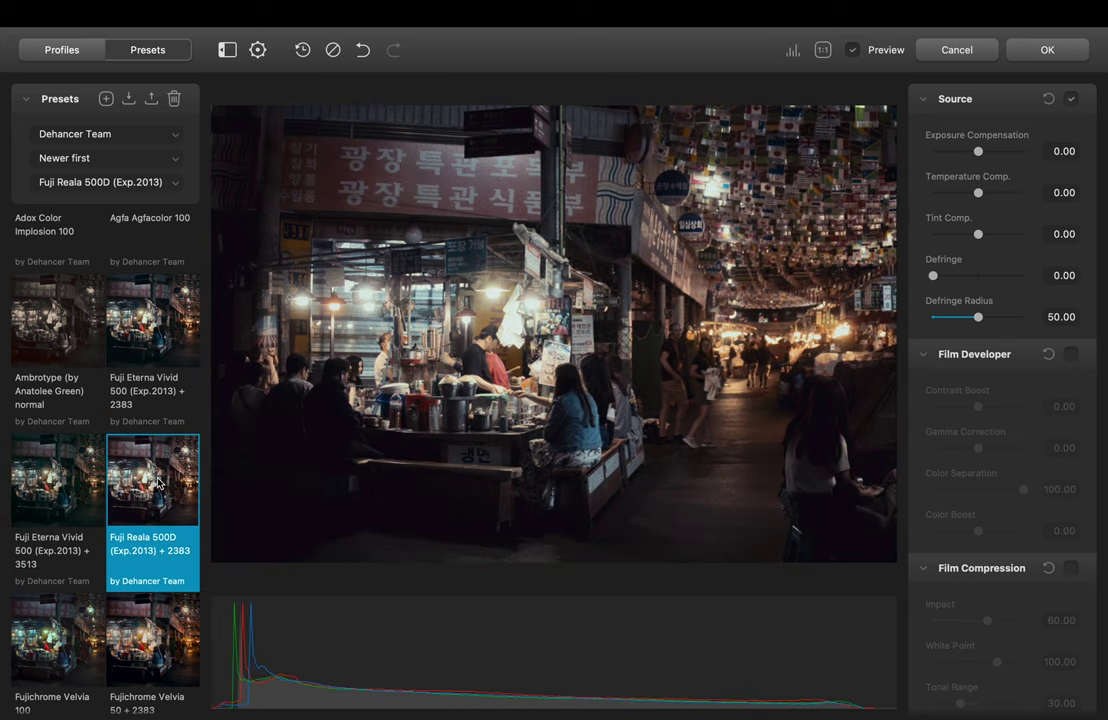
scroll(155, 641, down, 4)
click(155, 641)
scroll(157, 620, down, 4)
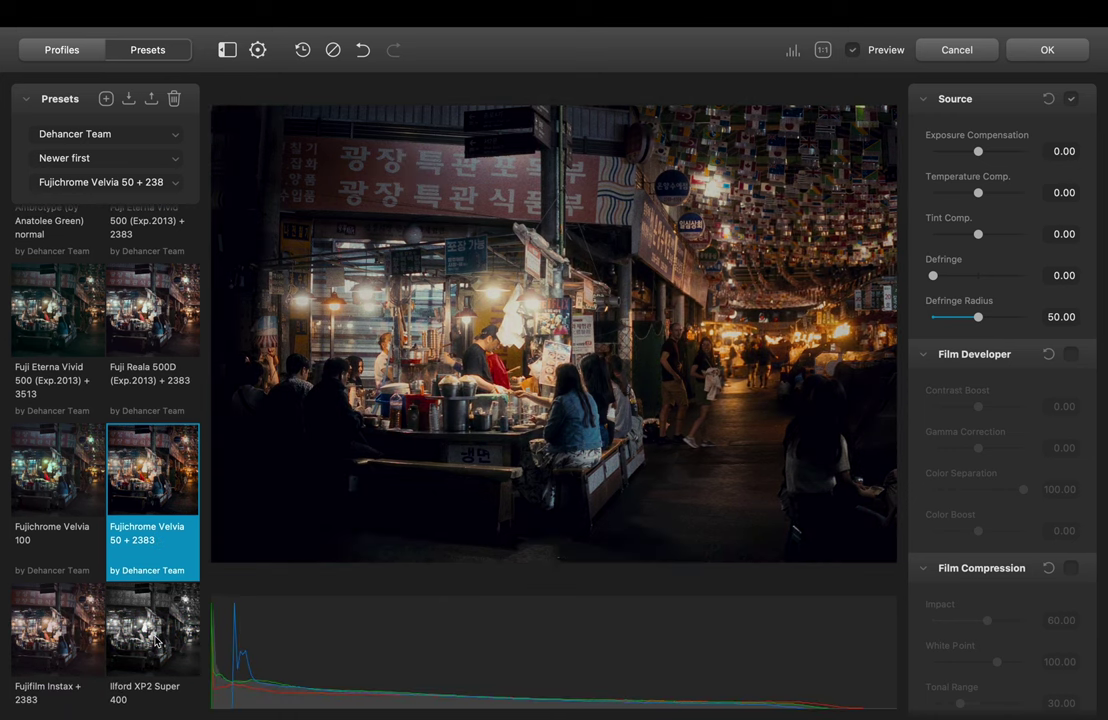
click(160, 597)
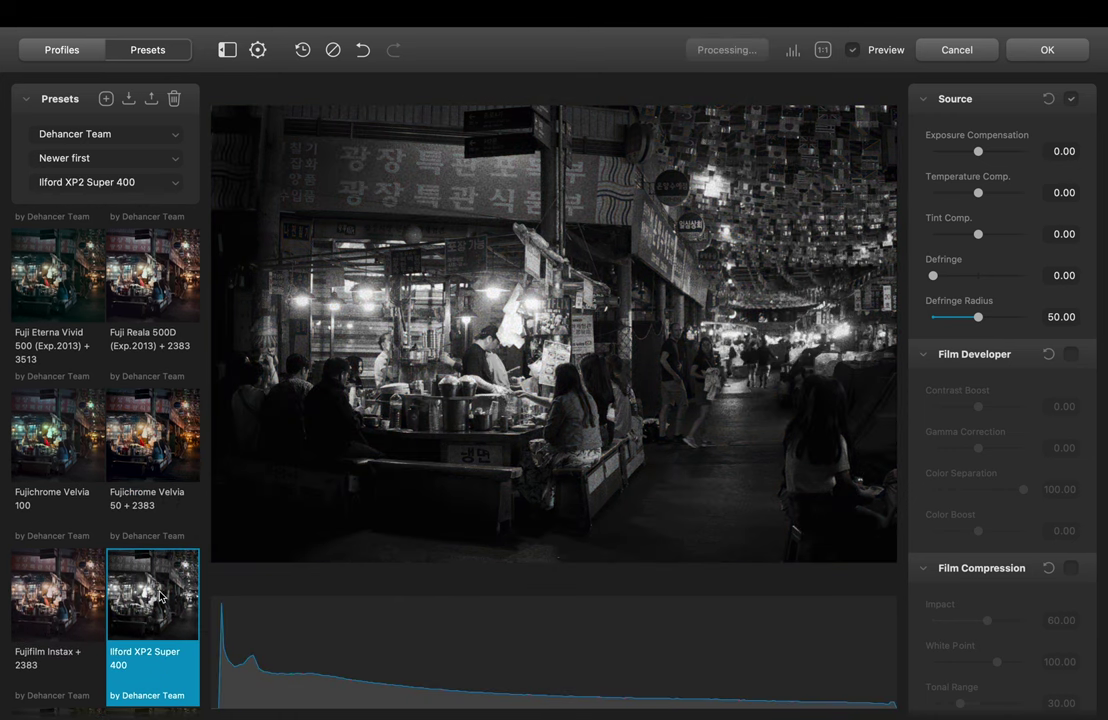
- Return the photo to its Original, unfiltered look
scroll(162, 428, down, 15)
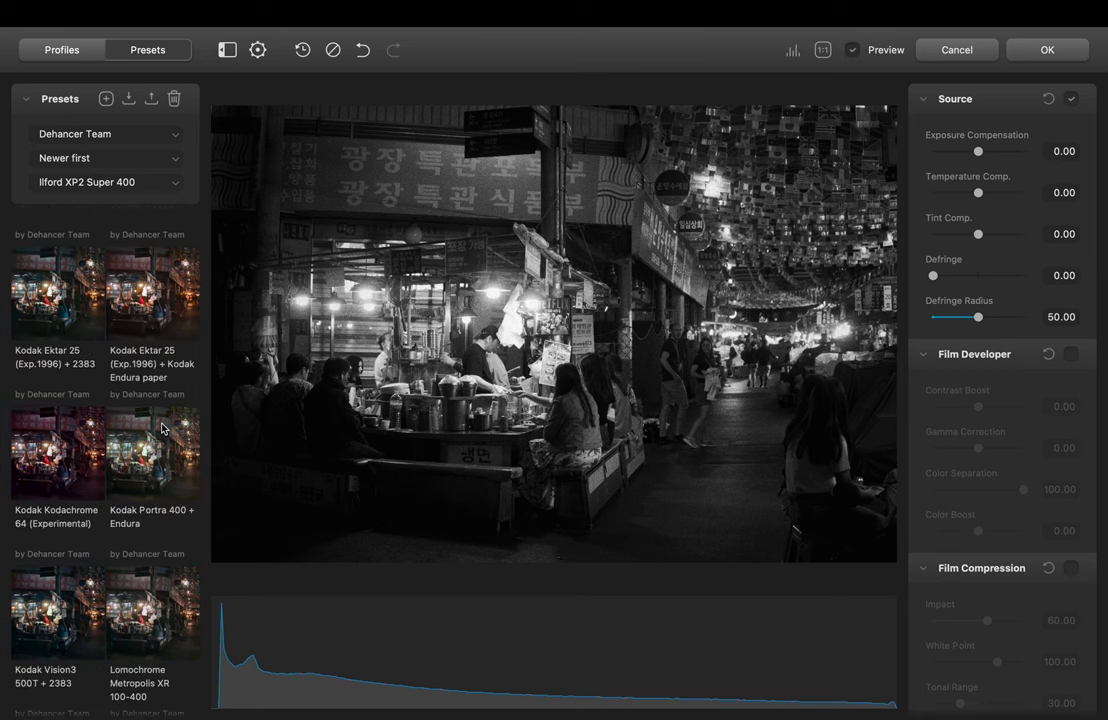
scroll(161, 428, up, 15)
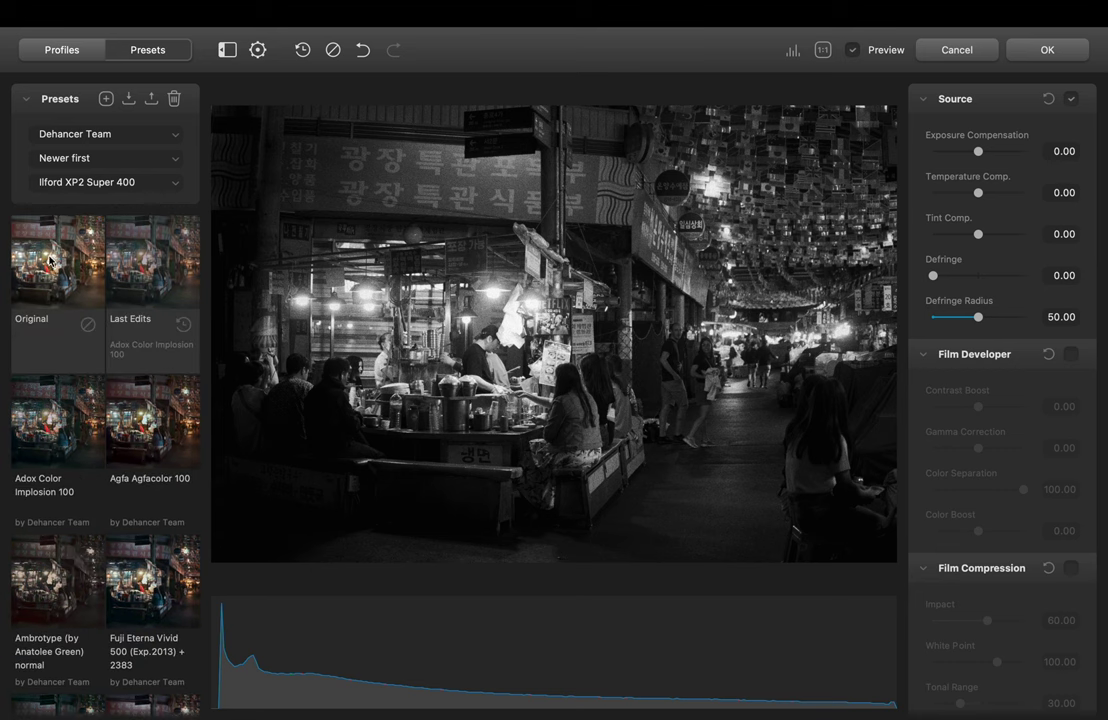
click(49, 261)
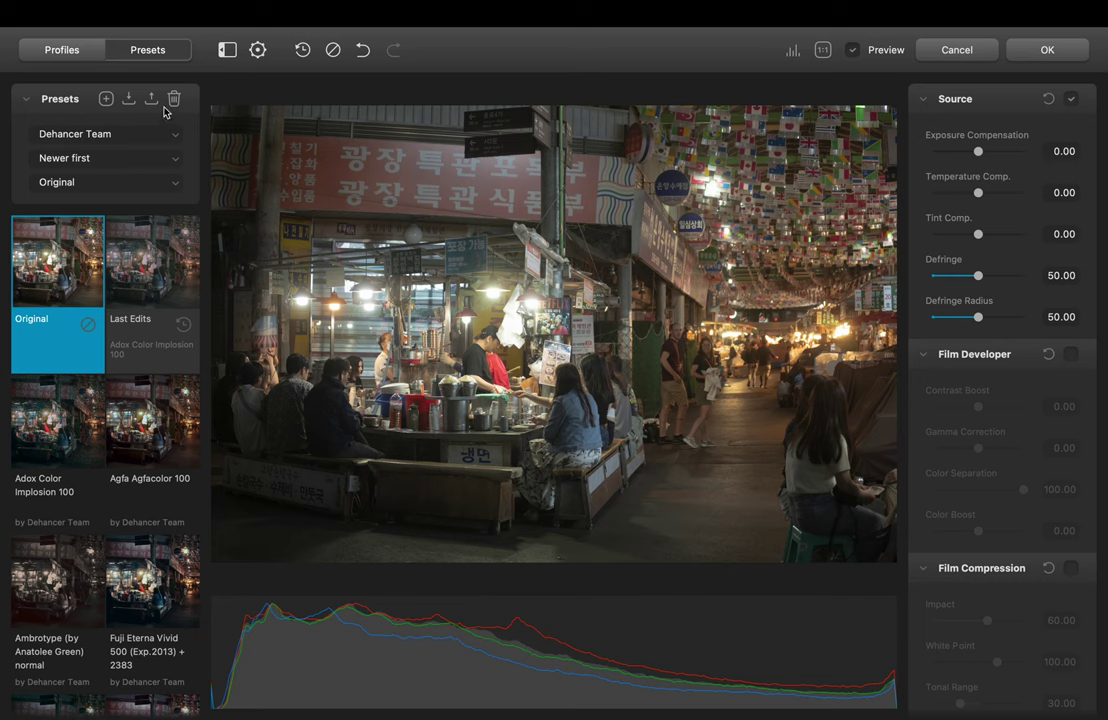
click(75, 50)
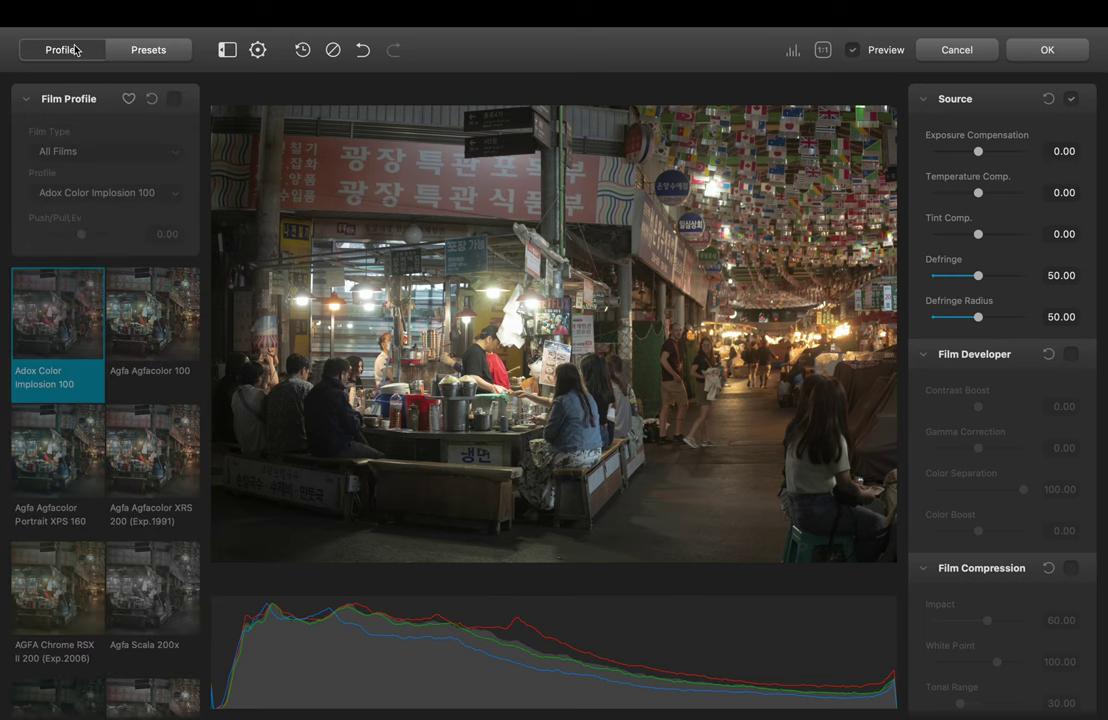
- Enable Film Profile, keeping Film Type on All Films and the profile unchanged
click(175, 100)
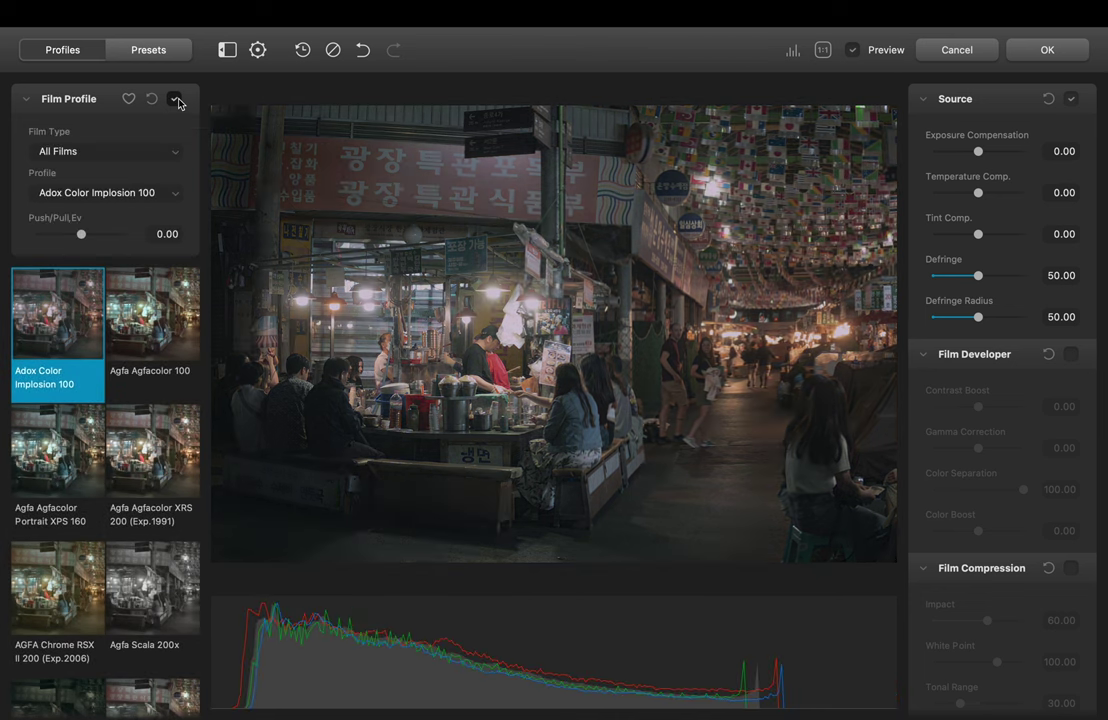
click(140, 153)
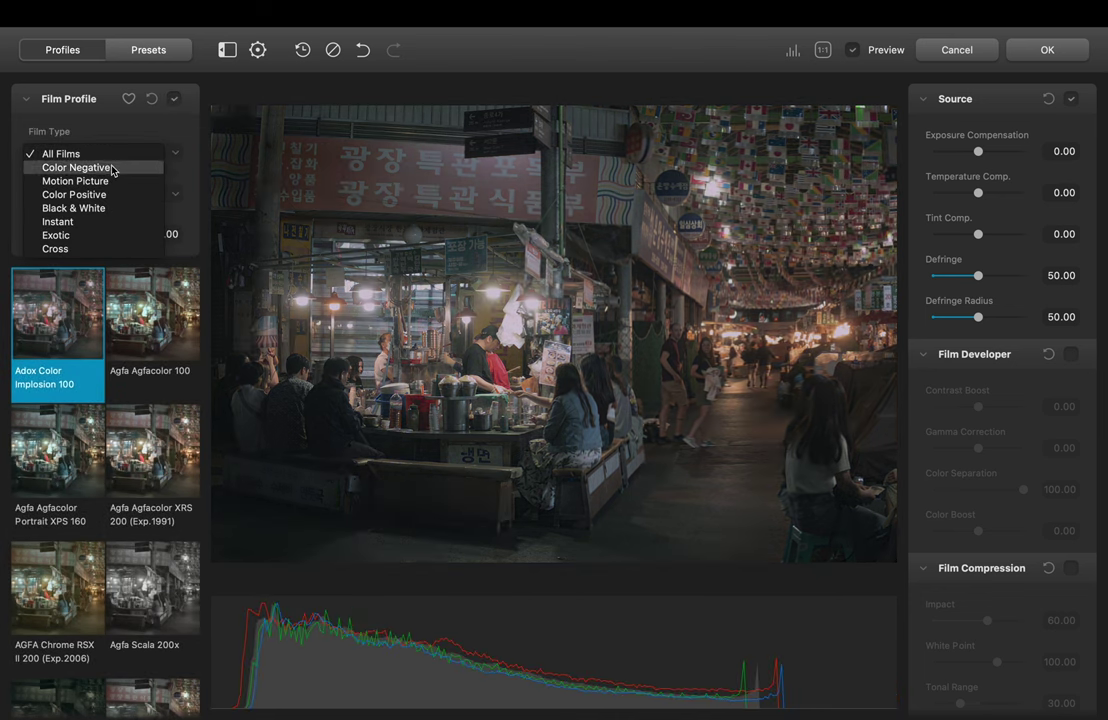
click(114, 153)
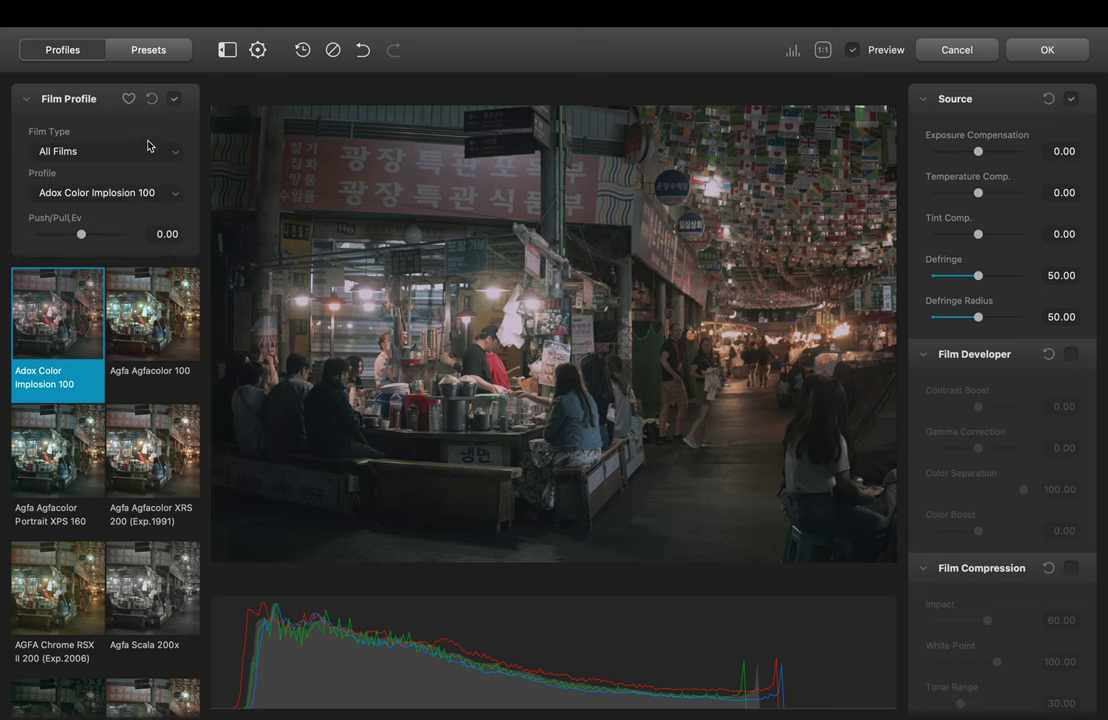
click(127, 195)
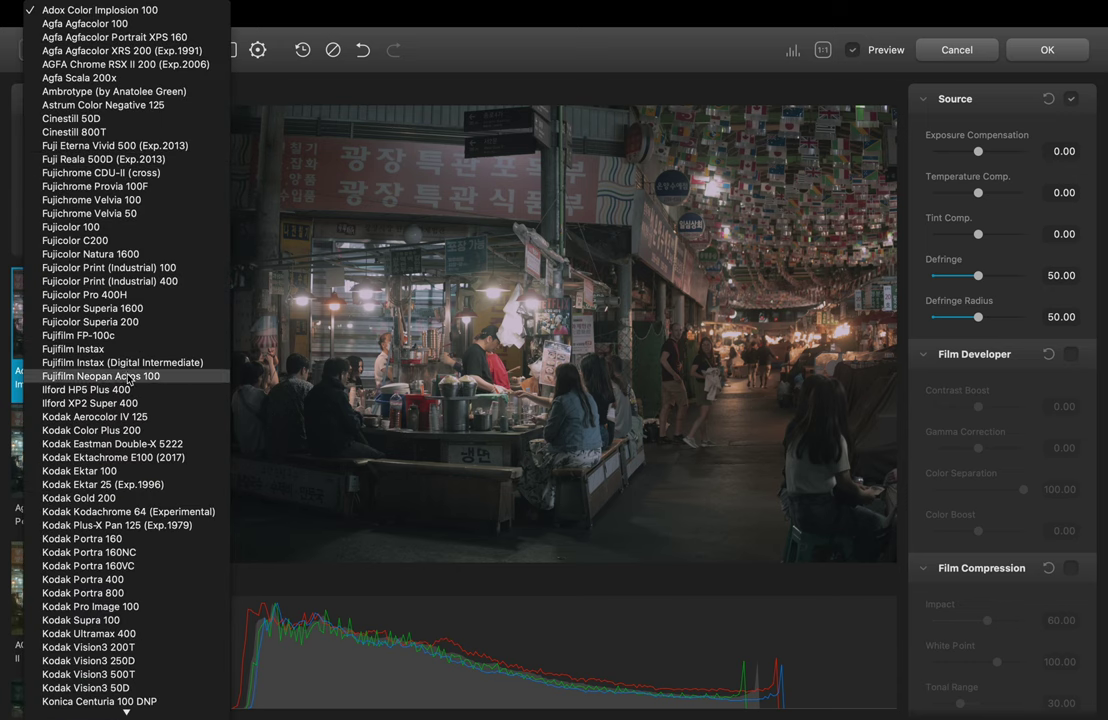
click(440, 64)
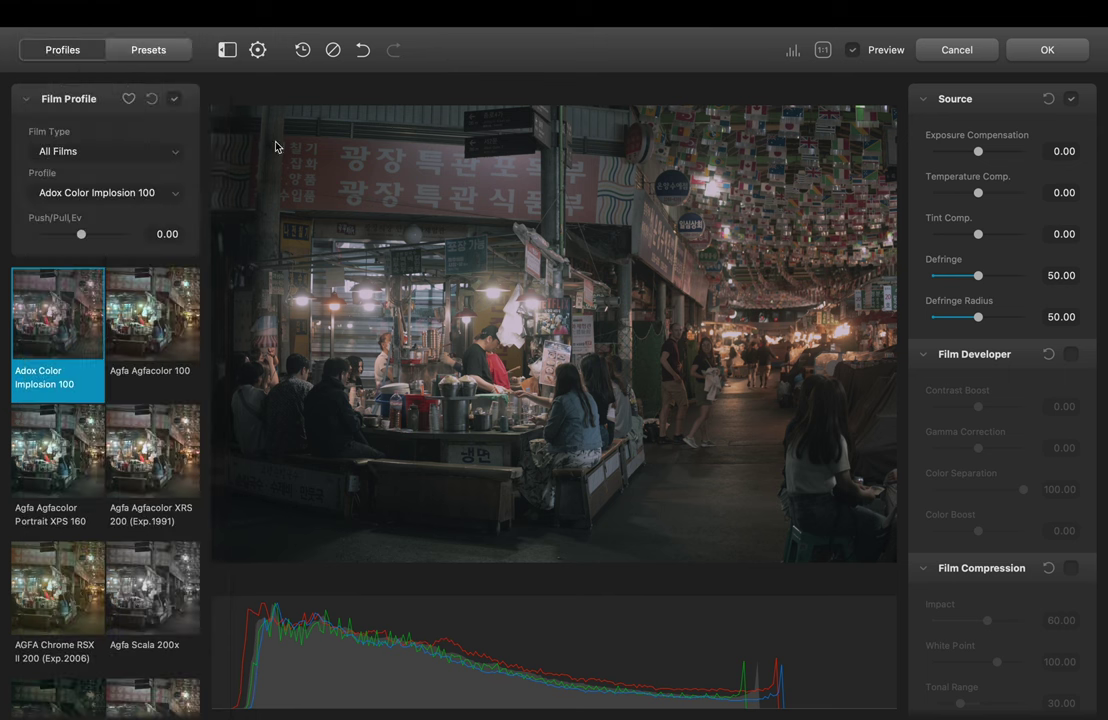
- Apply the Cinestill 800T profile, briefly comparing it with Cinestill 50D
scroll(90, 360, down, 3)
scroll(92, 379, down, 6)
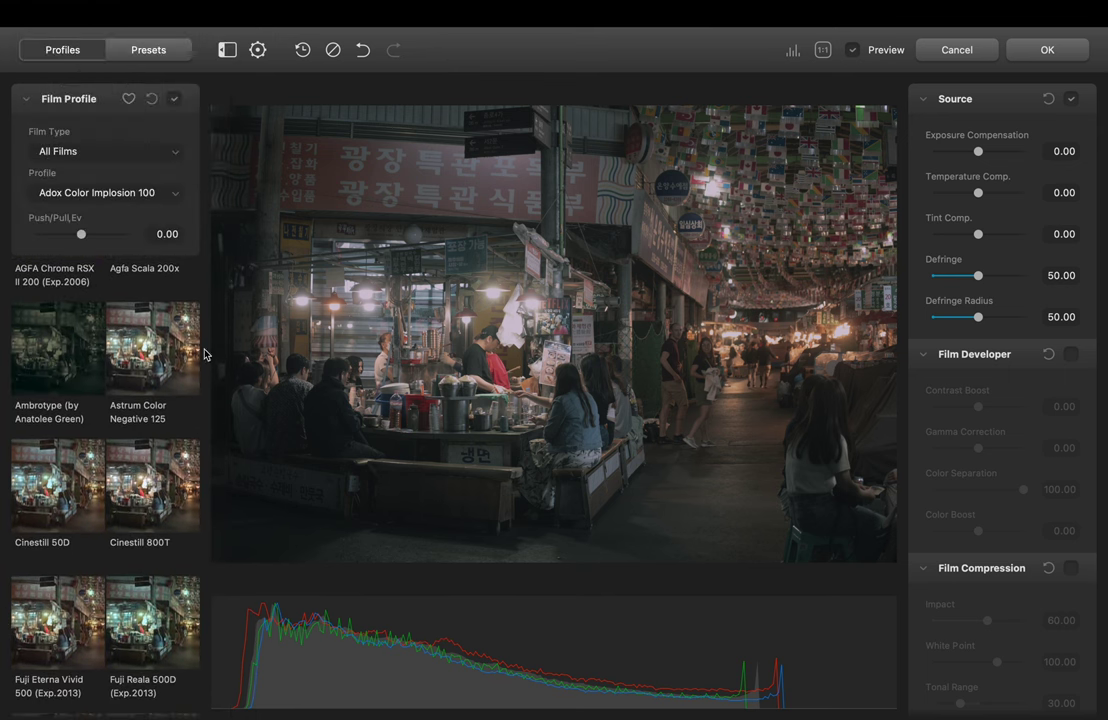
click(122, 498)
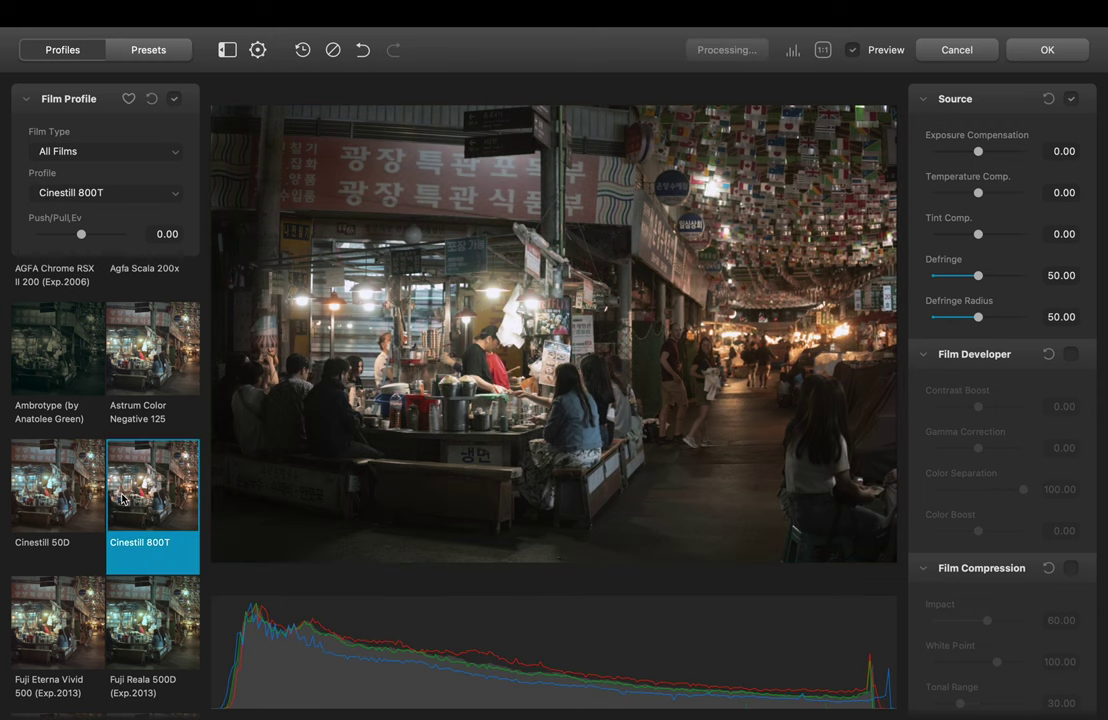
scroll(122, 498, down, 1)
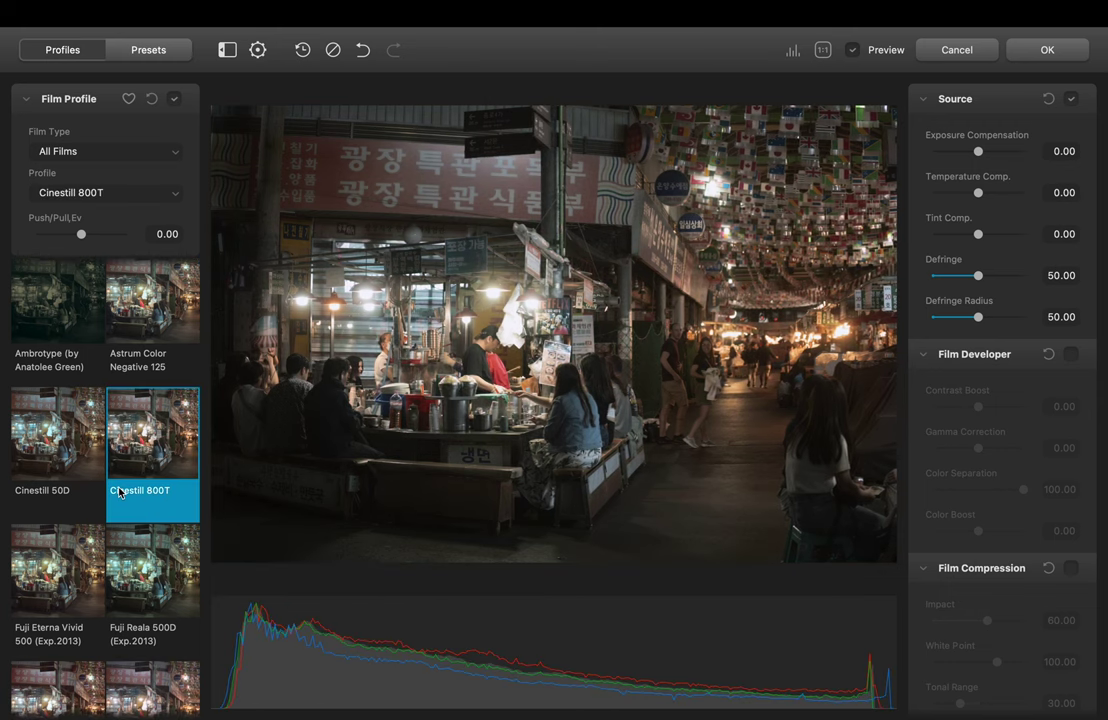
click(63, 452)
click(107, 392)
- Scroll through the adjustment panels and collapse all sections
scroll(121, 452, down, 4)
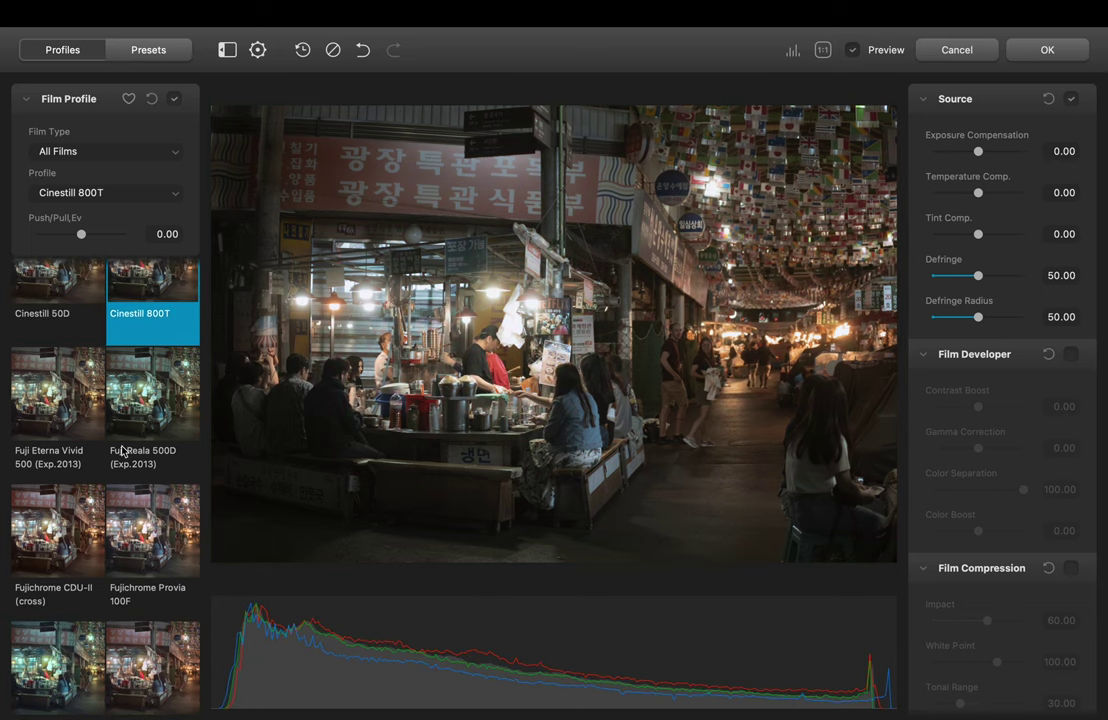
scroll(121, 452, down, 10)
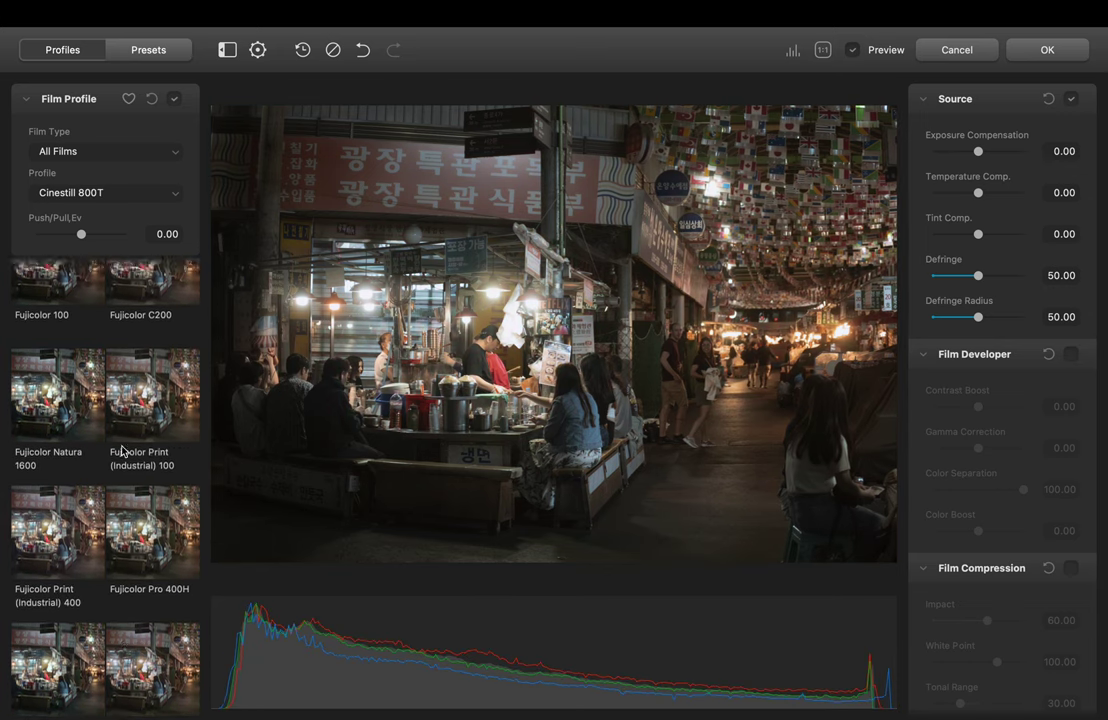
scroll(121, 452, down, 10)
scroll(121, 452, down, 6)
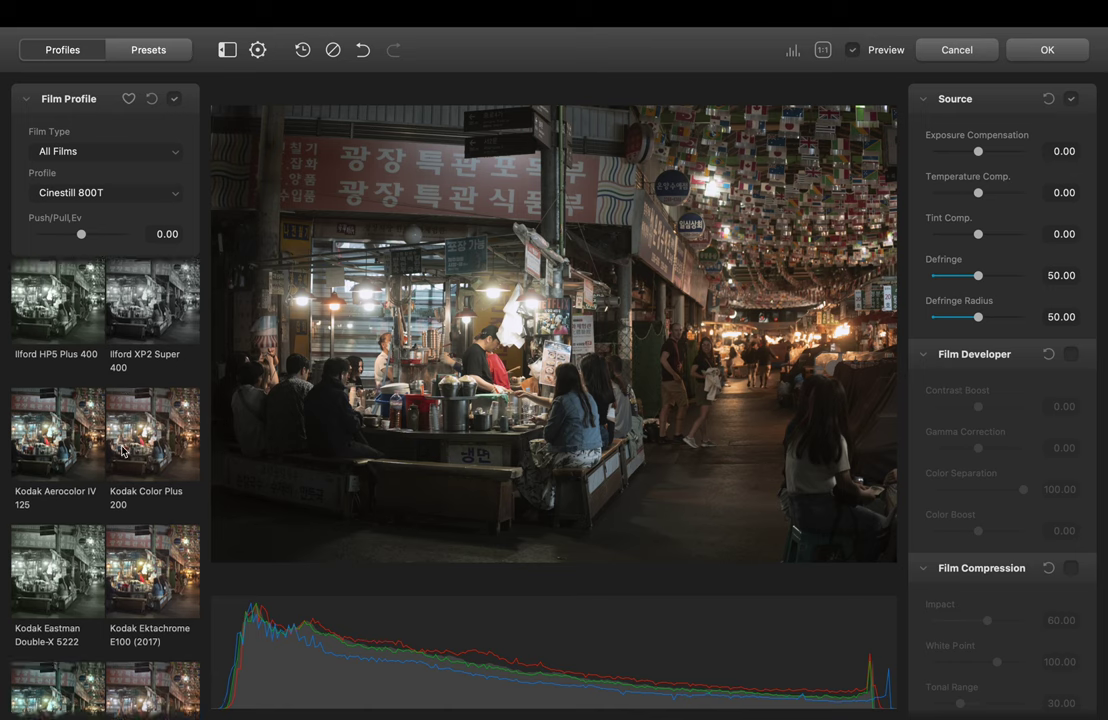
scroll(121, 452, down, 5)
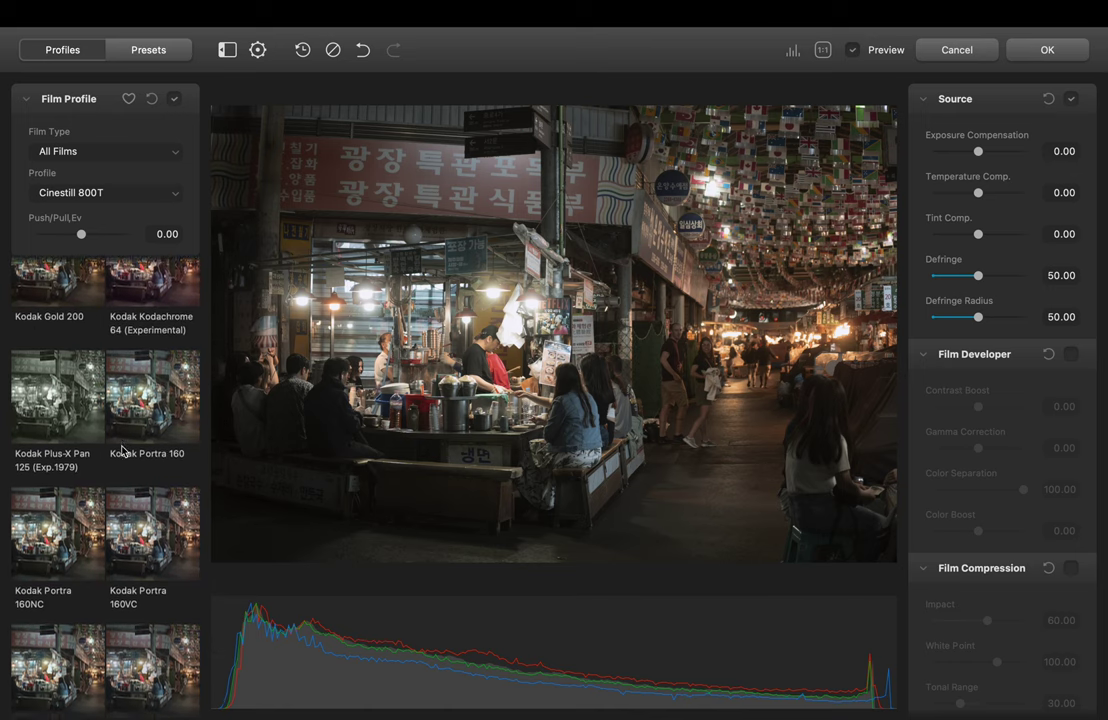
scroll(121, 452, down, 5)
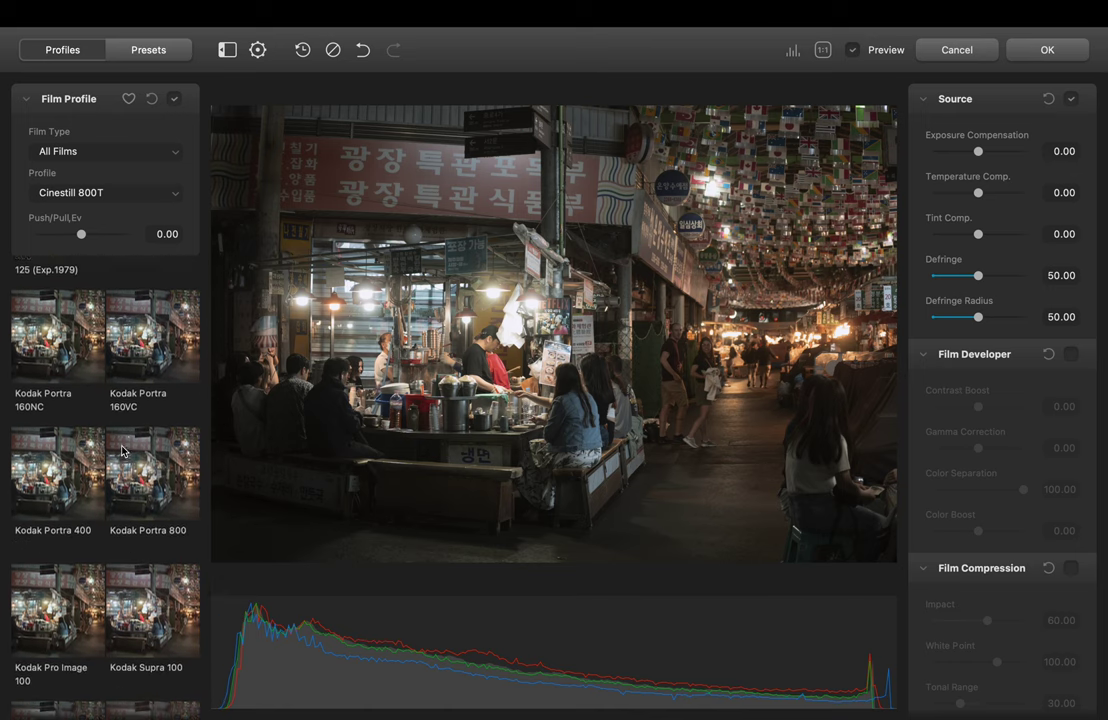
scroll(121, 452, down, 1)
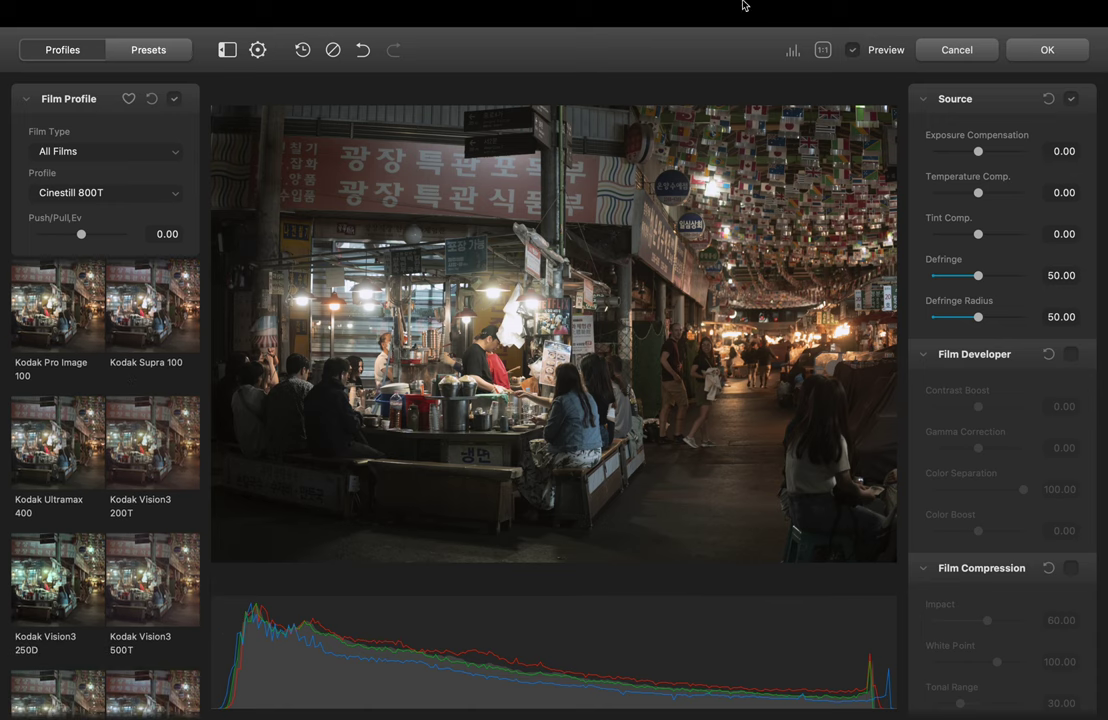
alt+click(925, 100)
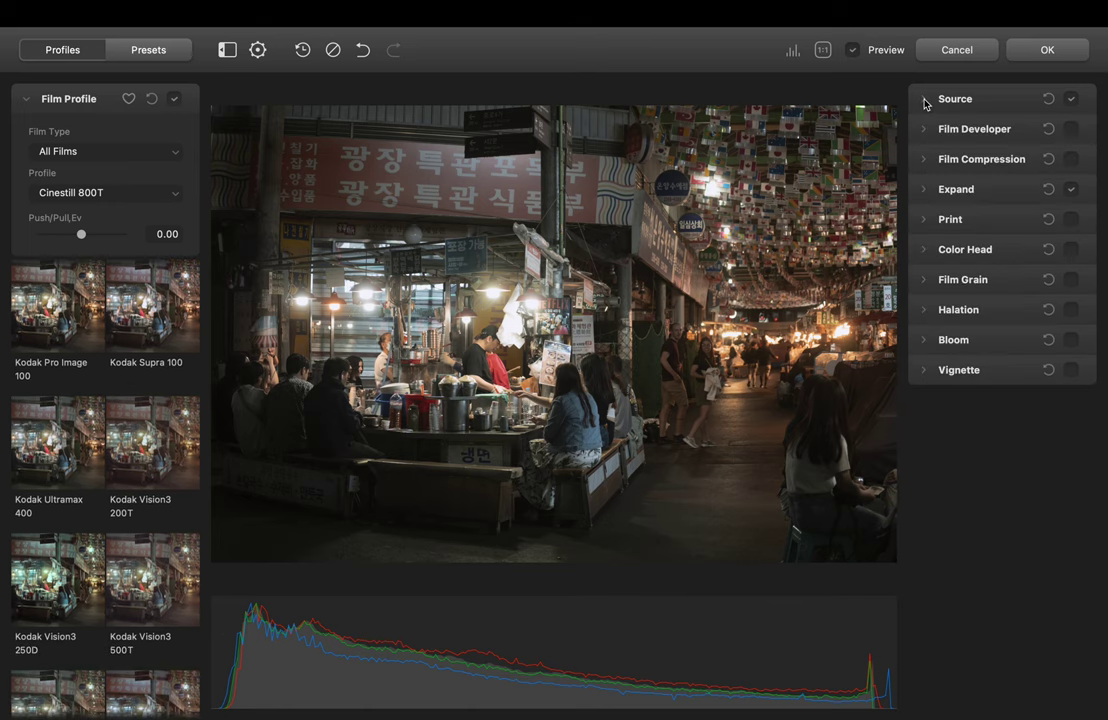
- Set Source Exposure Compensation to 0.19 and Temperature Compensation to −5.44
click(925, 100)
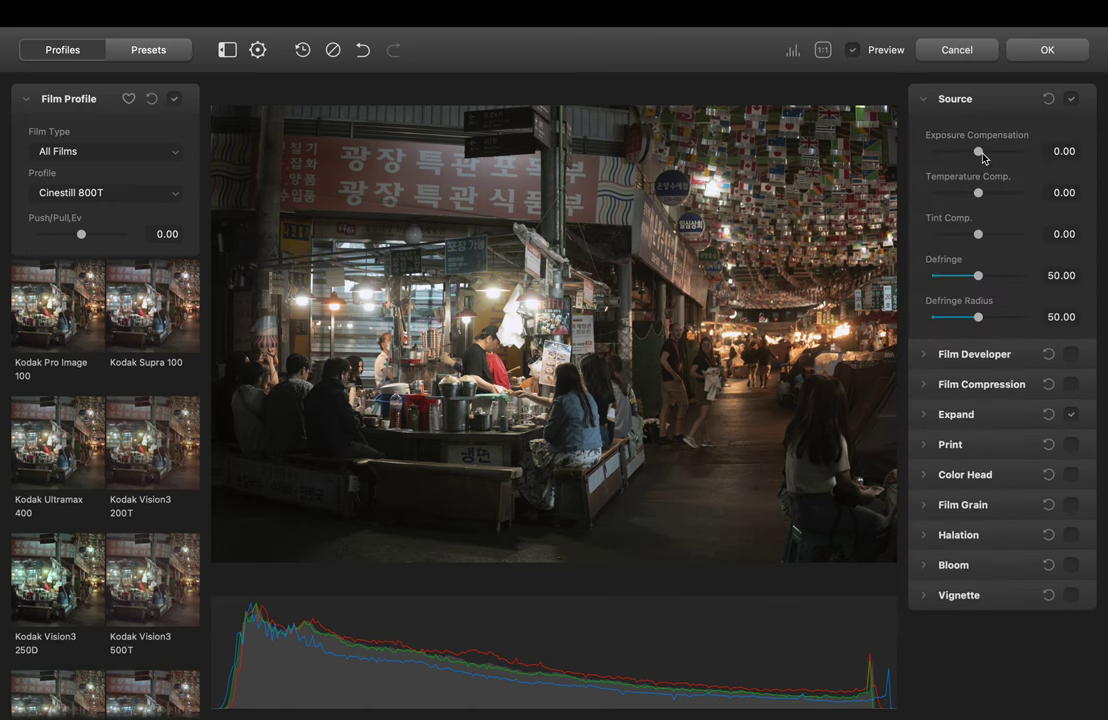
drag(982, 155, 981, 159)
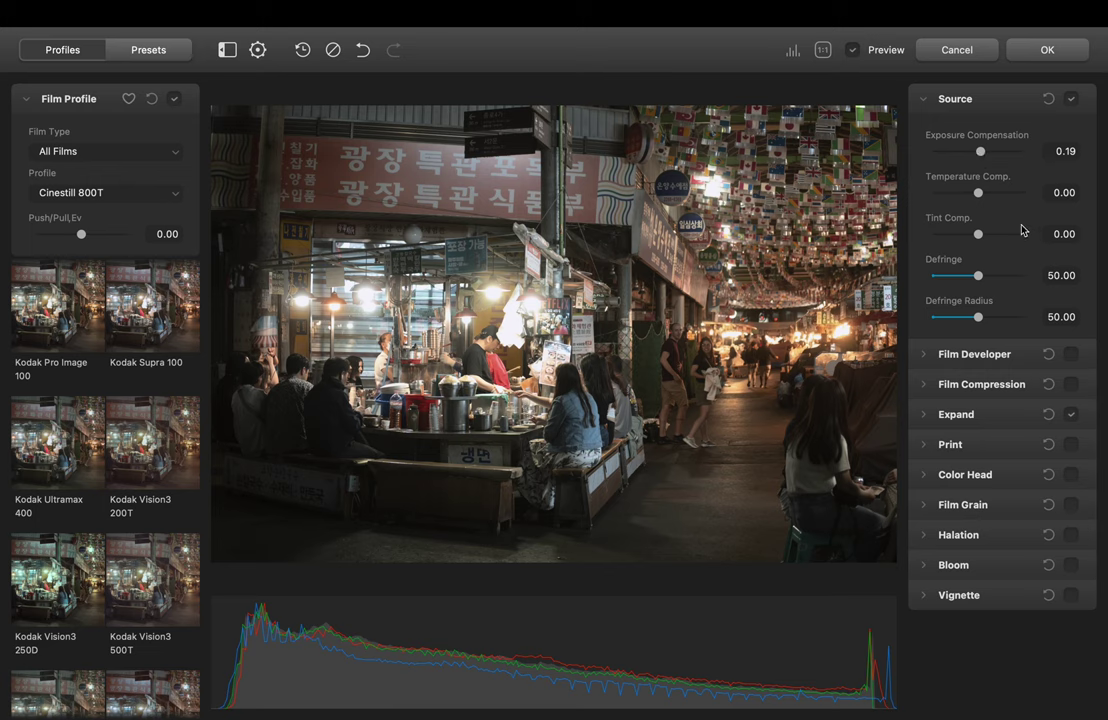
drag(980, 196, 970, 238)
- Enable Film Developer and set its Contrast Boost to 27.70
click(921, 100)
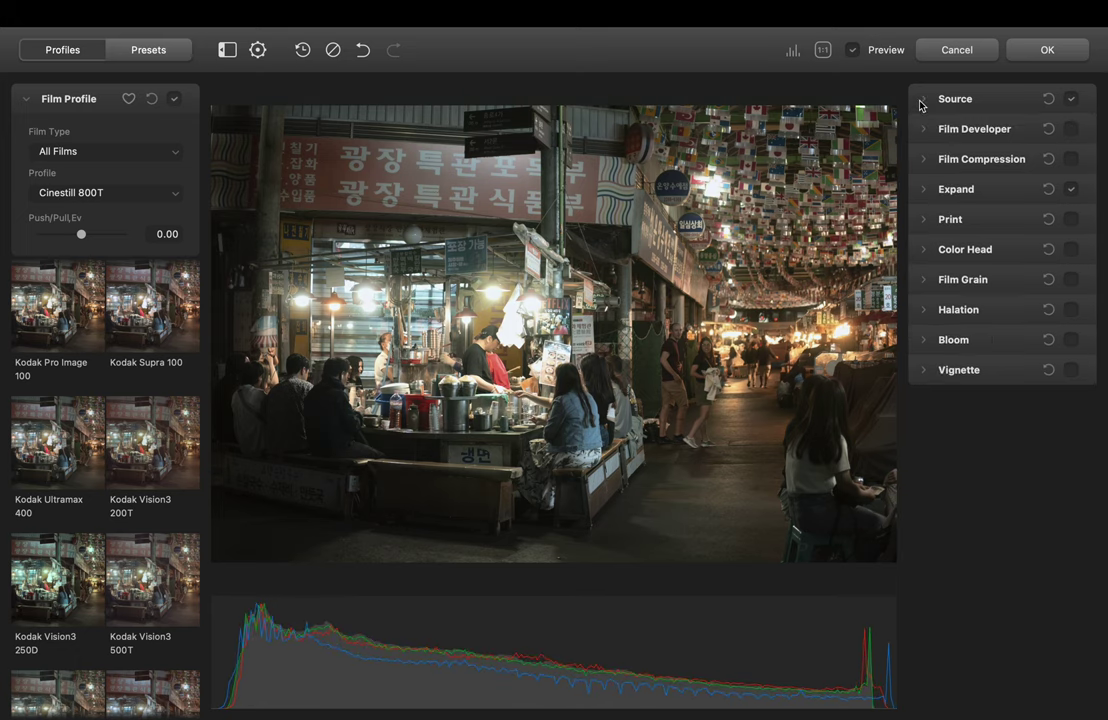
click(925, 129)
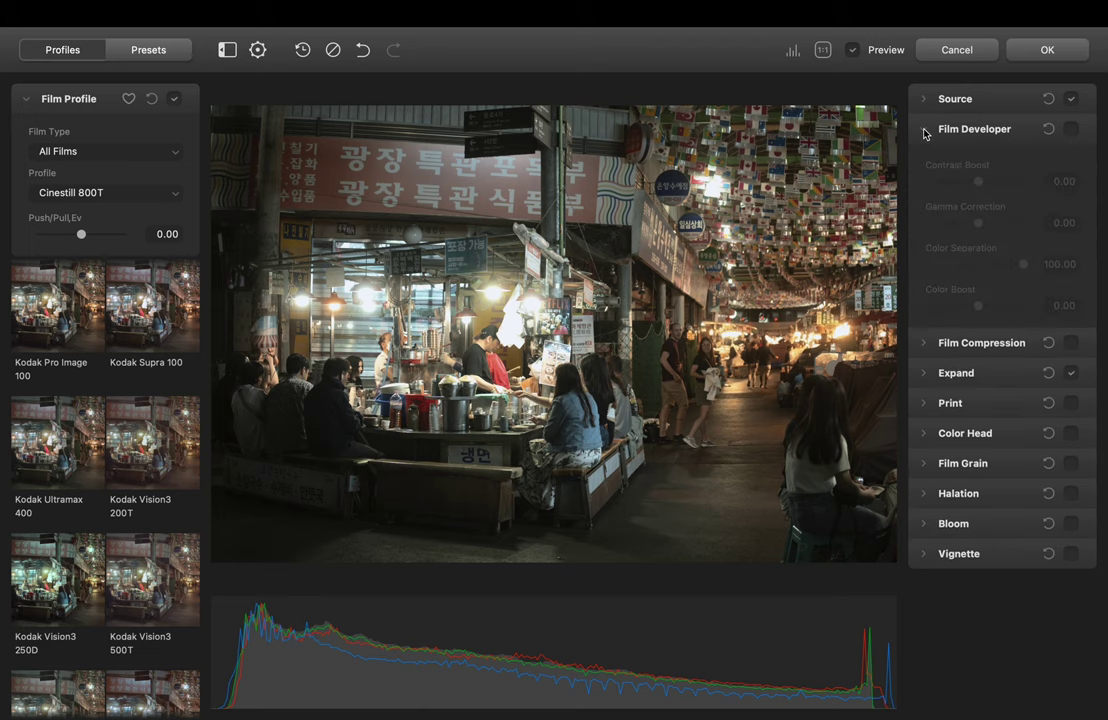
click(1071, 129)
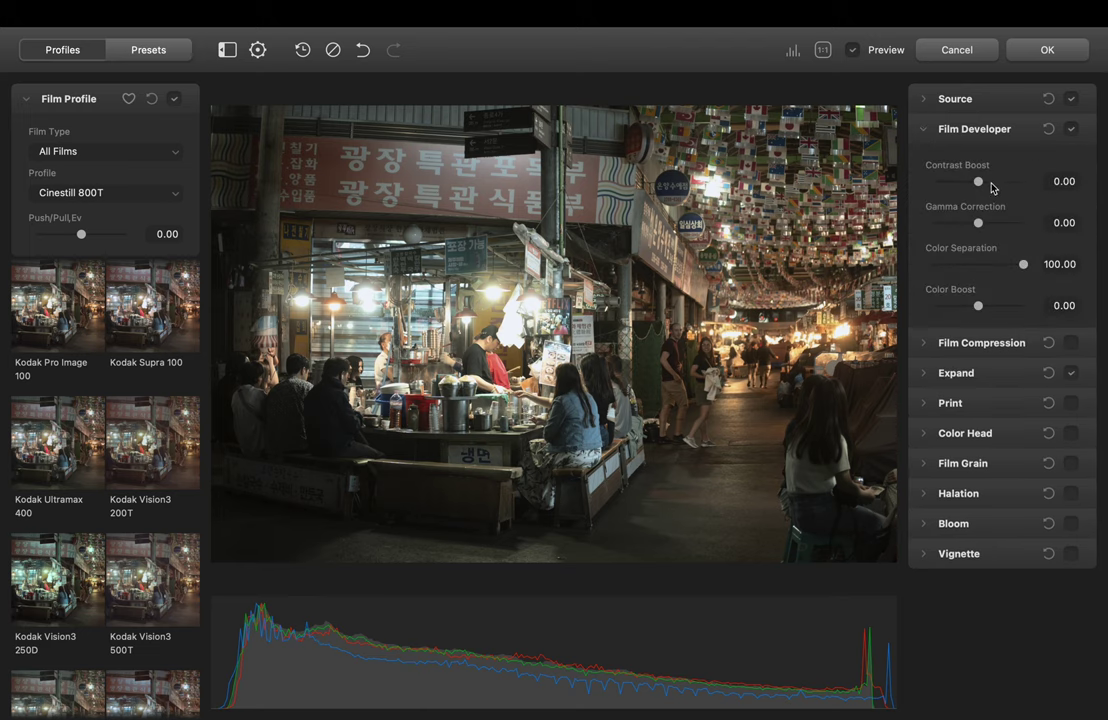
drag(980, 187, 992, 187)
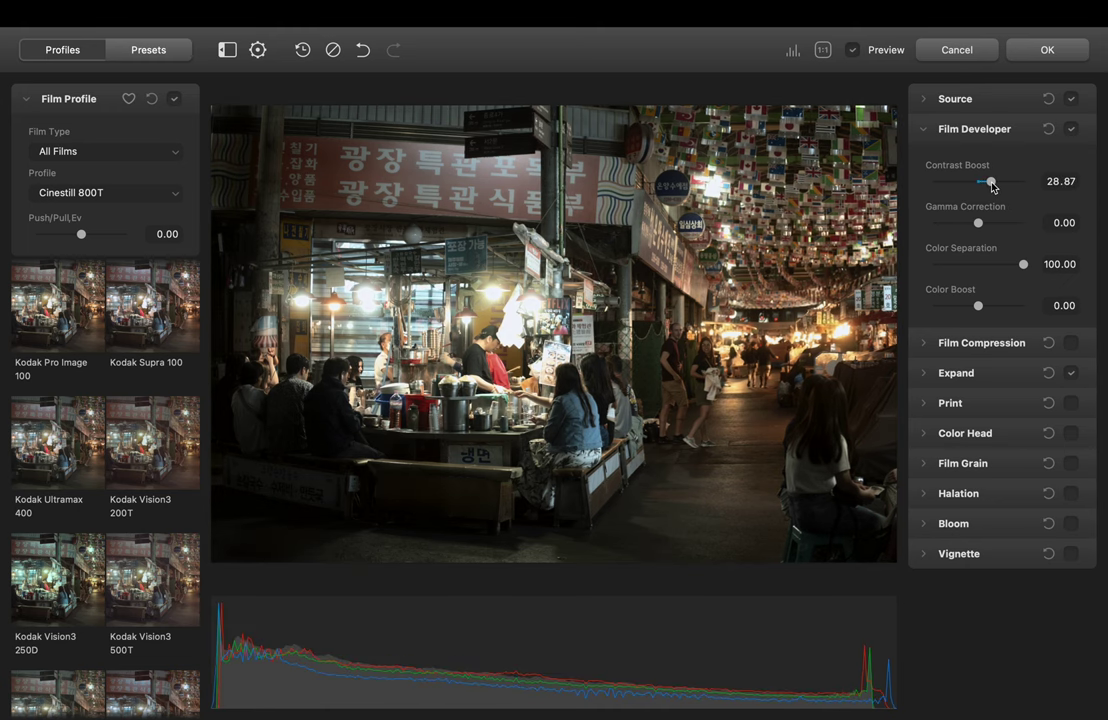
drag(992, 187, 990, 187)
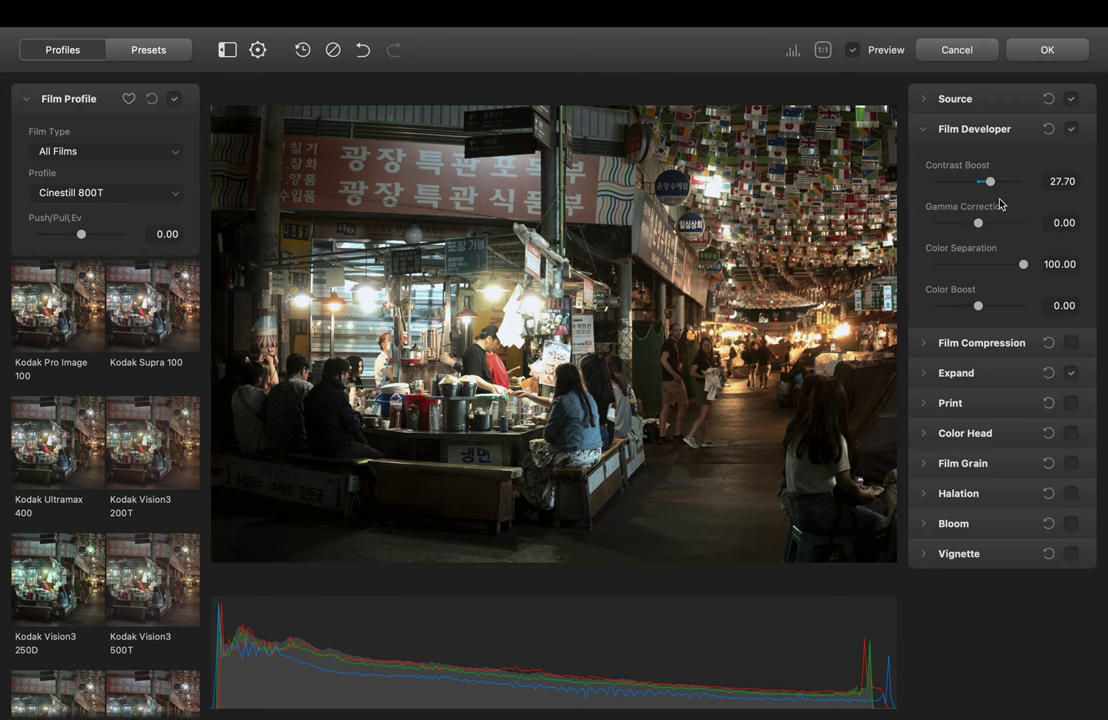
click(924, 130)
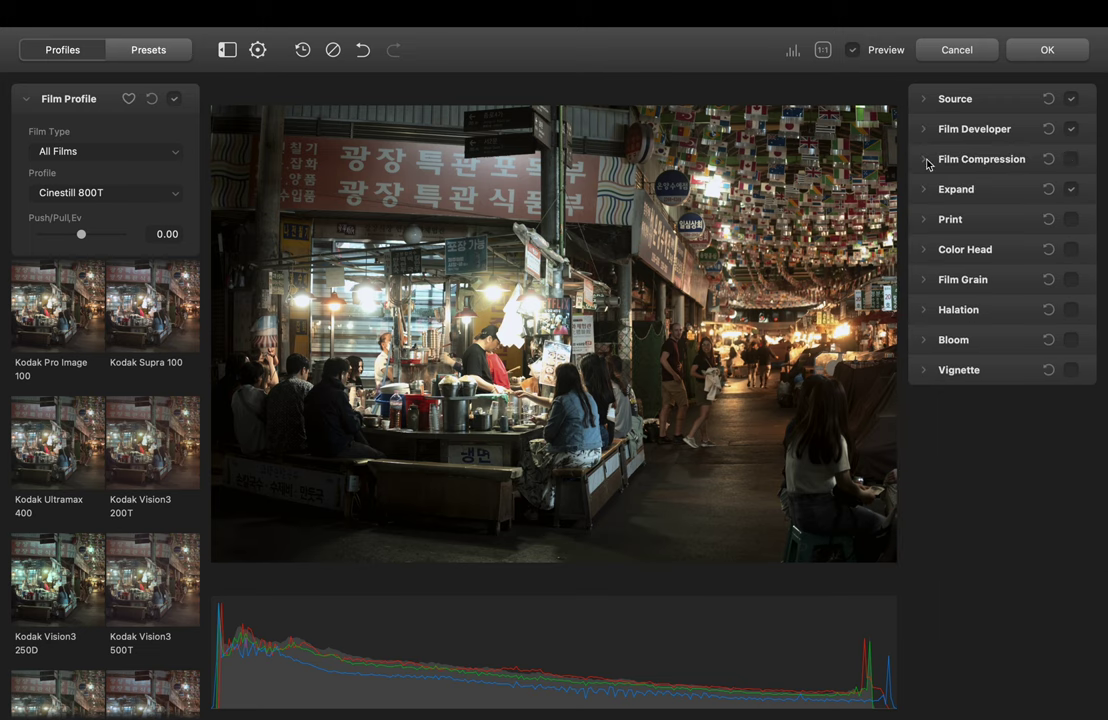
- Enable Film Compression with White Point reset to 100 and Impact at 60
click(932, 159)
click(1071, 161)
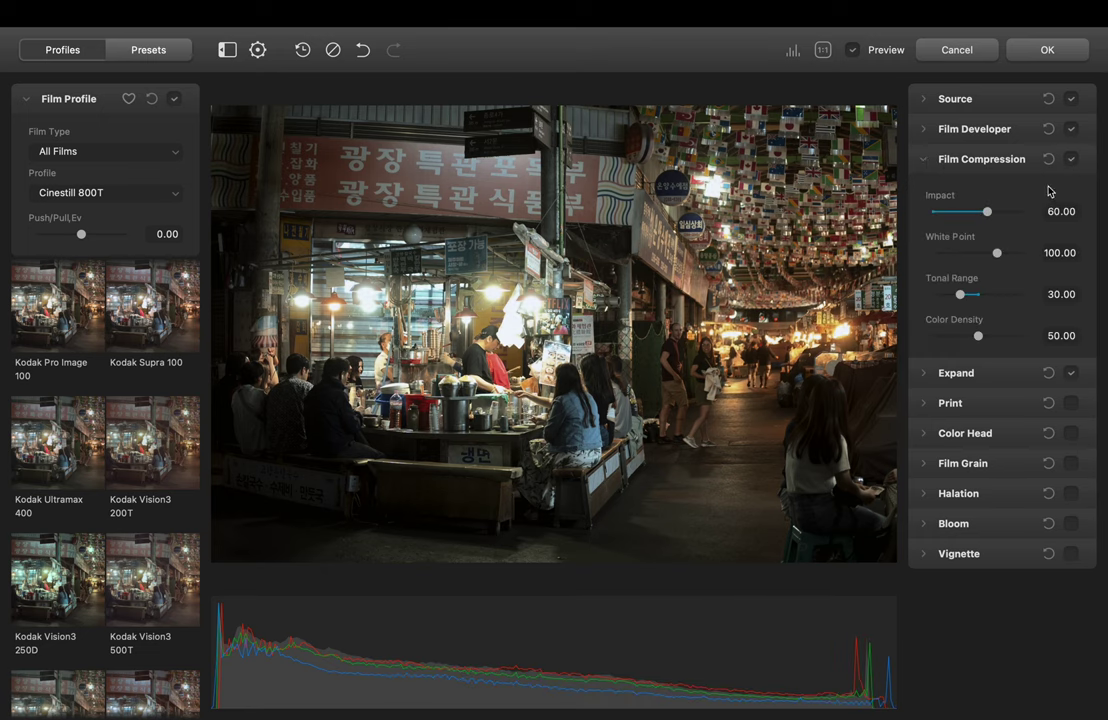
click(1071, 161)
click(1071, 161)
mouse_move(997, 256)
mouse_down()
mouse_move(964, 252)
mouse_move(1026, 267)
mouse_move(1017, 262)
mouse_up()
double_click(1017, 262)
click(914, 166)
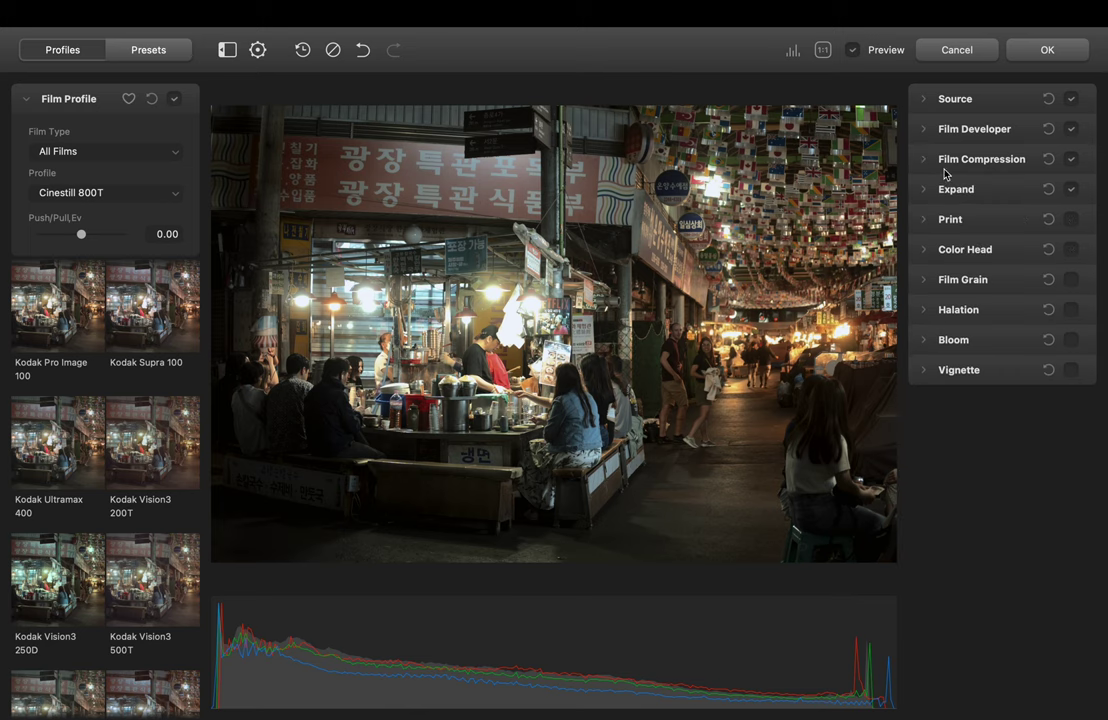
- Deepen Expand Black Point to −1.40 and return White Point to about 100
click(924, 192)
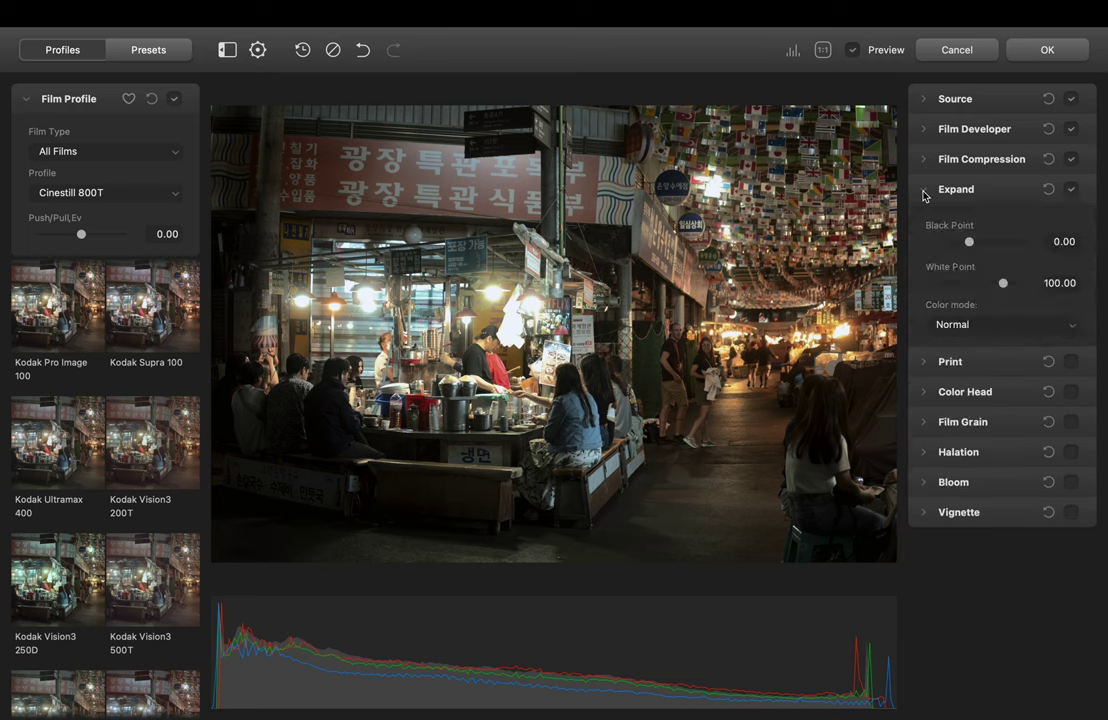
mouse_move(970, 244)
mouse_down()
mouse_move(979, 242)
mouse_move(967, 243)
mouse_up()
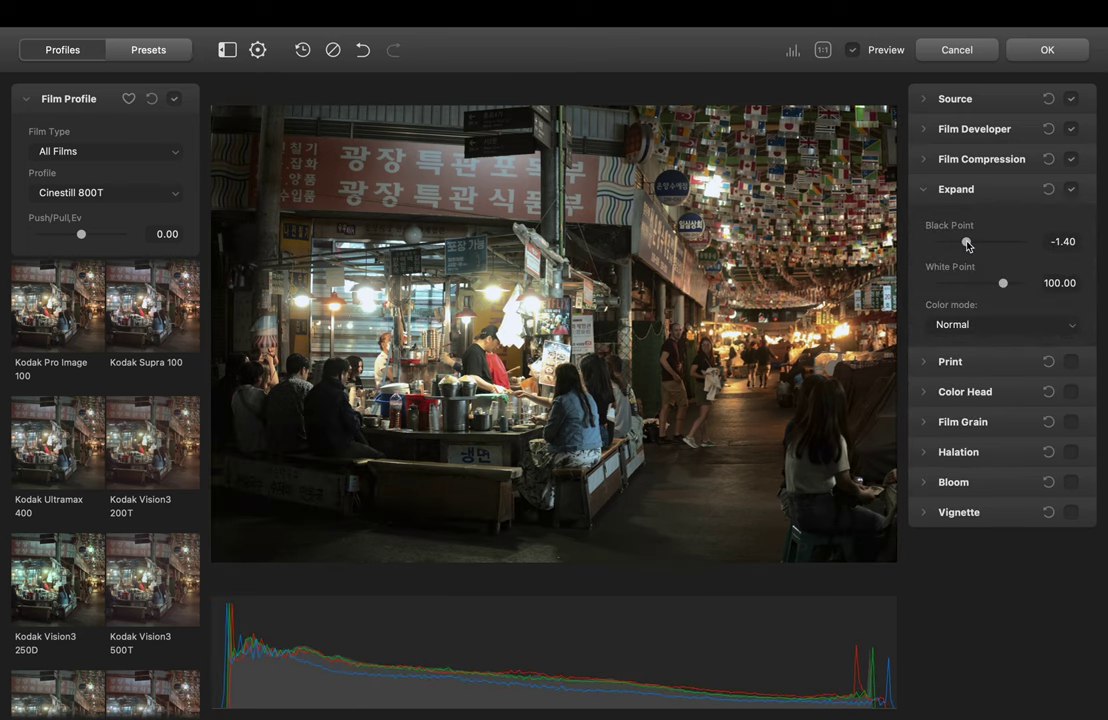
drag(1003, 283, 1006, 289)
click(922, 190)
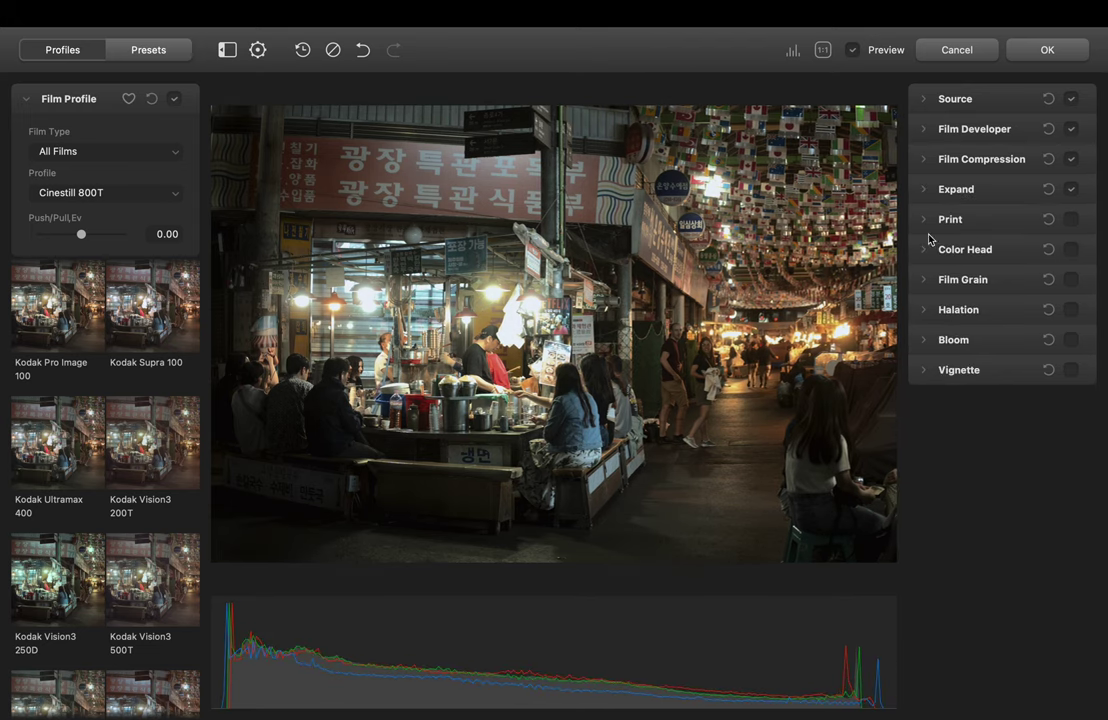
- Enable the Print stage and, after trying Kodak 2383, Cineon and Linear, choose Fujifilm 3513 Print film
click(922, 220)
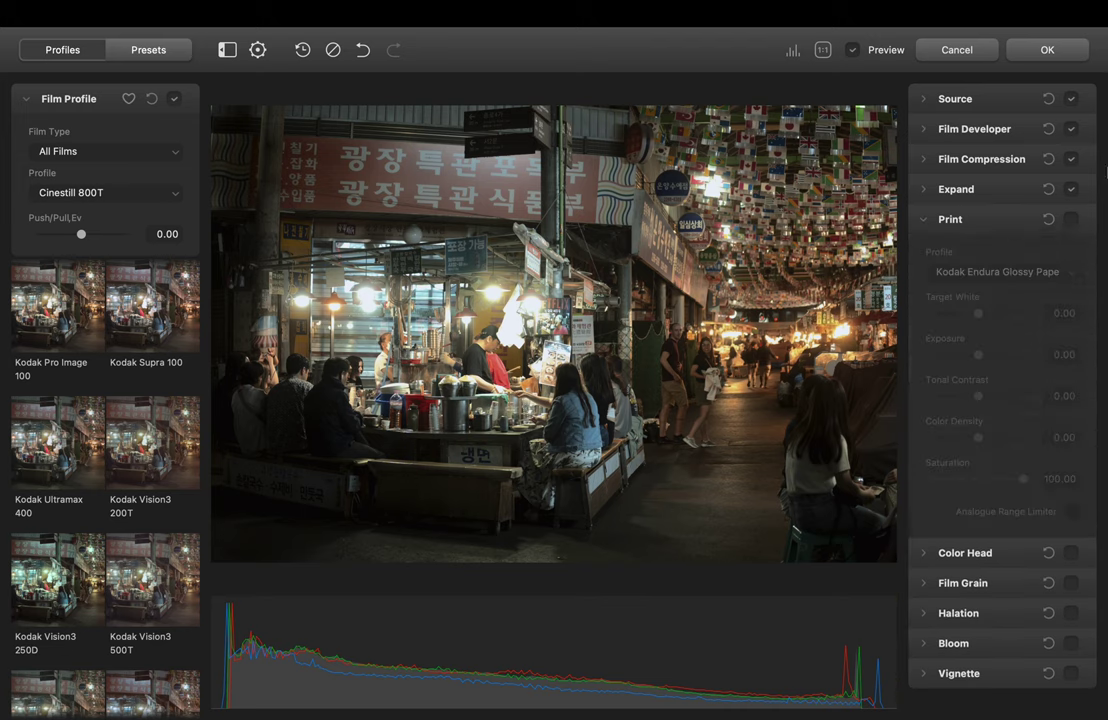
click(1071, 219)
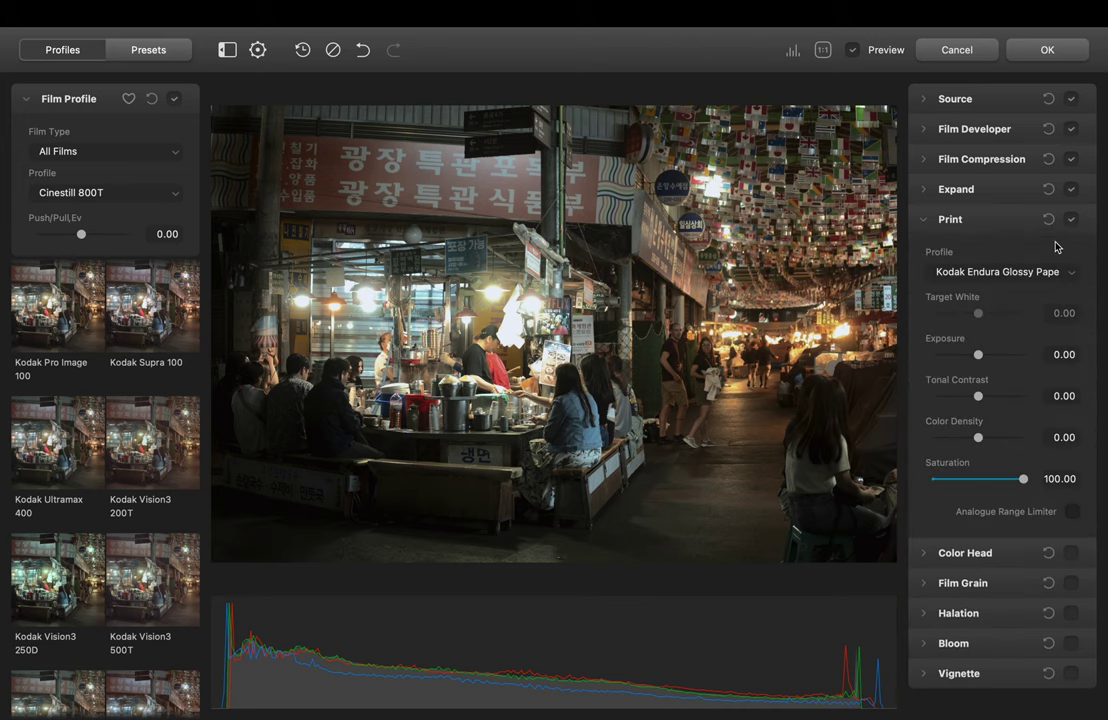
click(1031, 281)
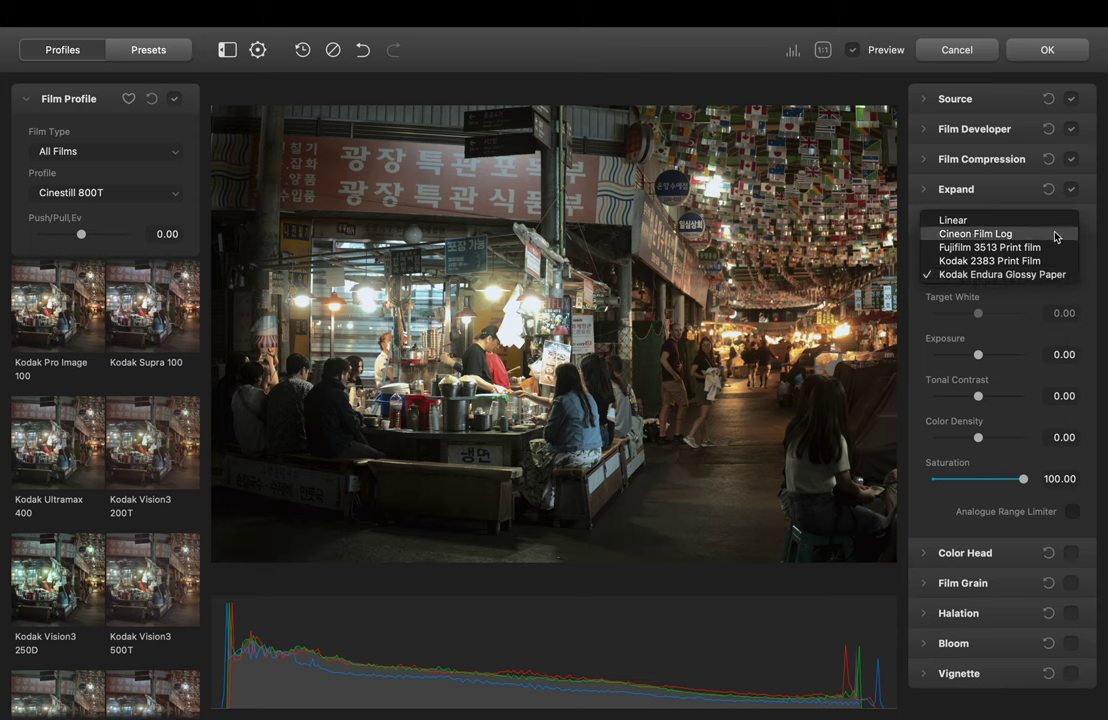
click(1053, 264)
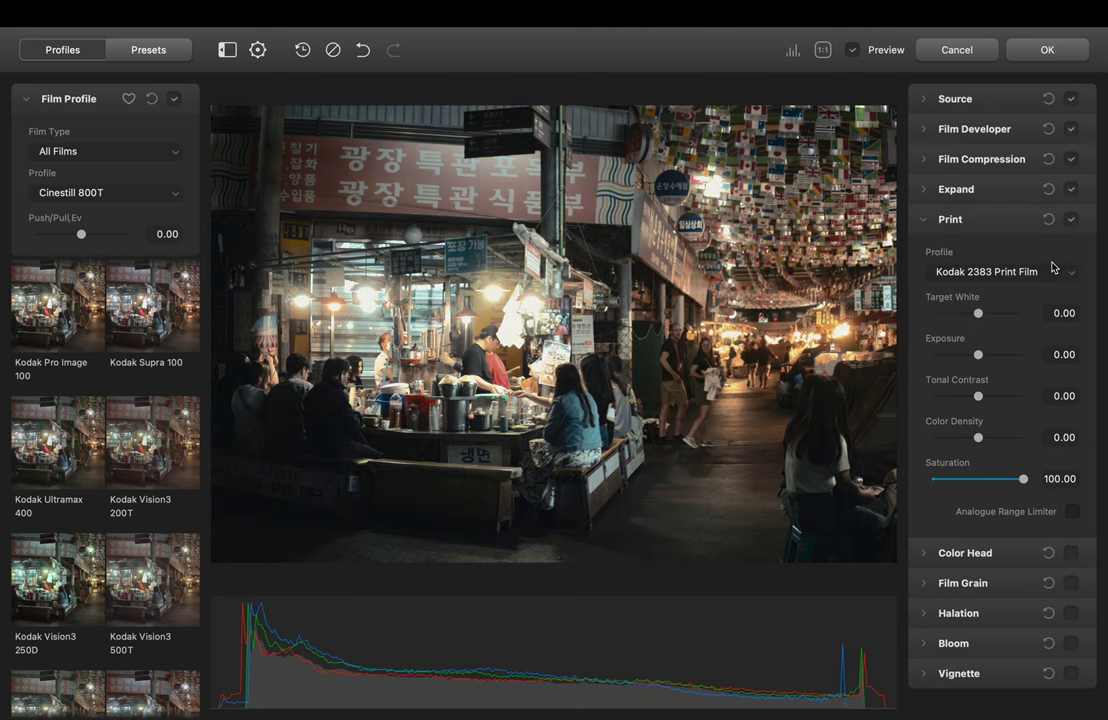
click(1042, 272)
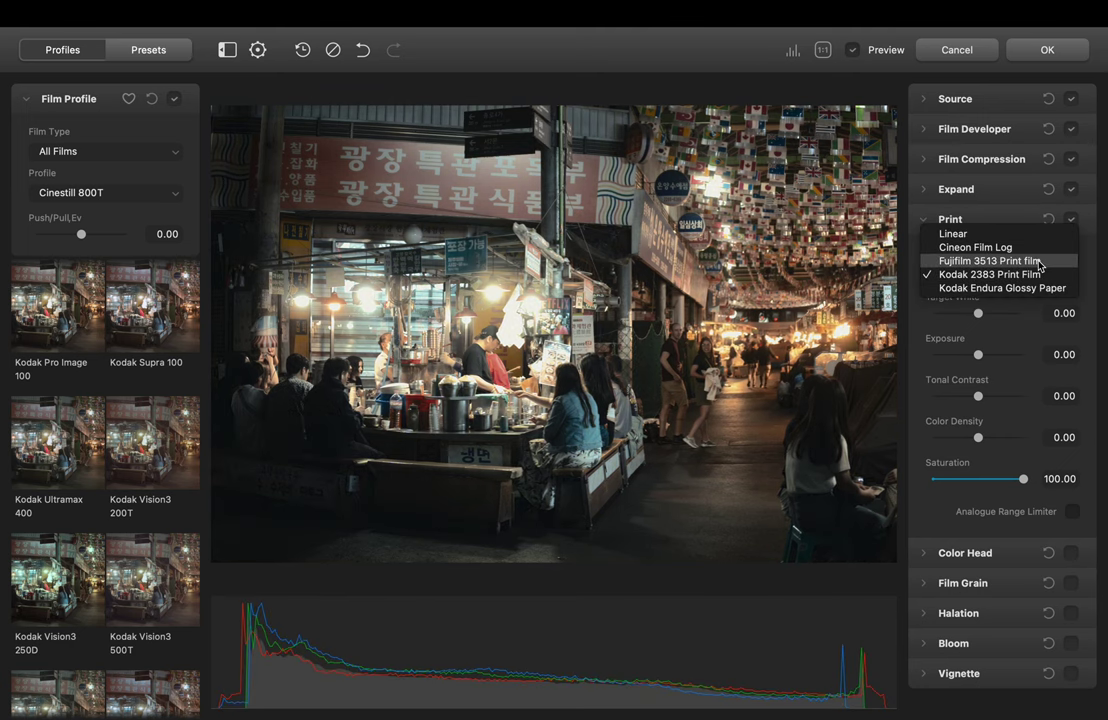
click(1040, 262)
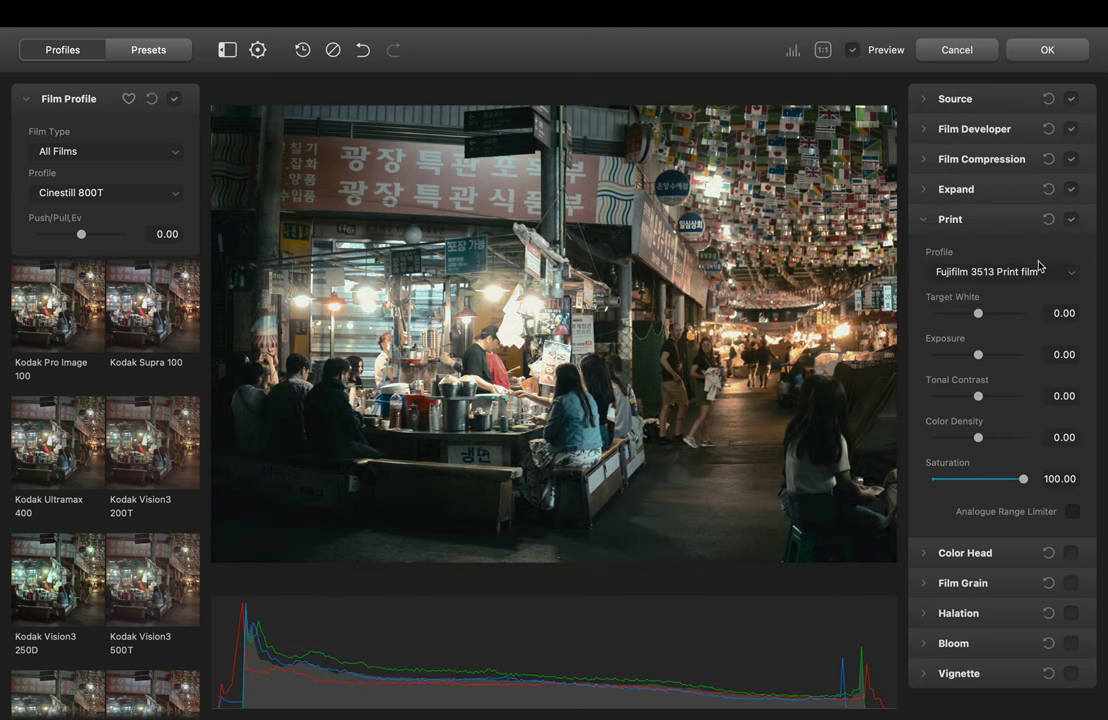
click(1035, 274)
click(1031, 262)
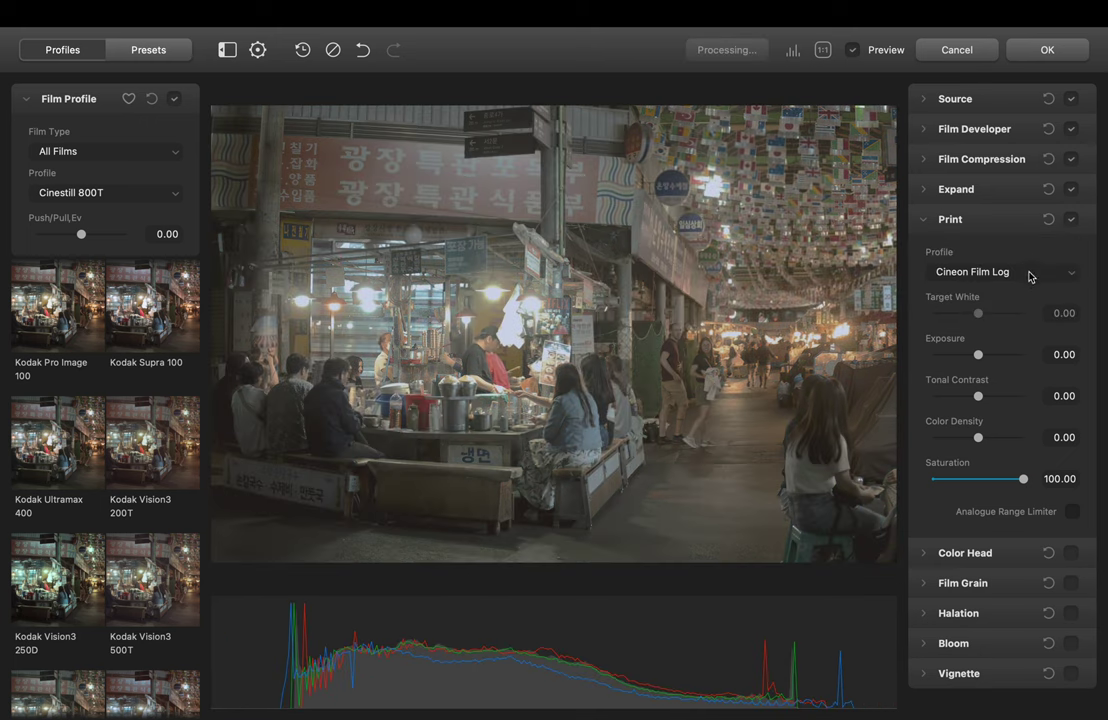
click(1025, 270)
click(1024, 262)
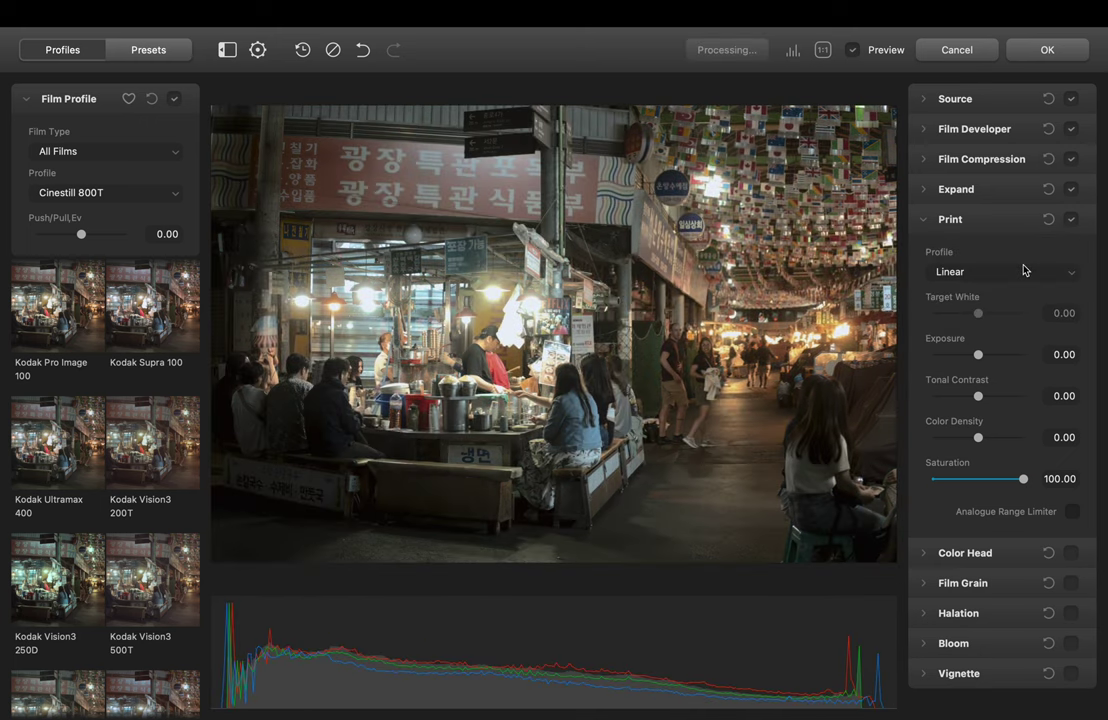
click(1025, 271)
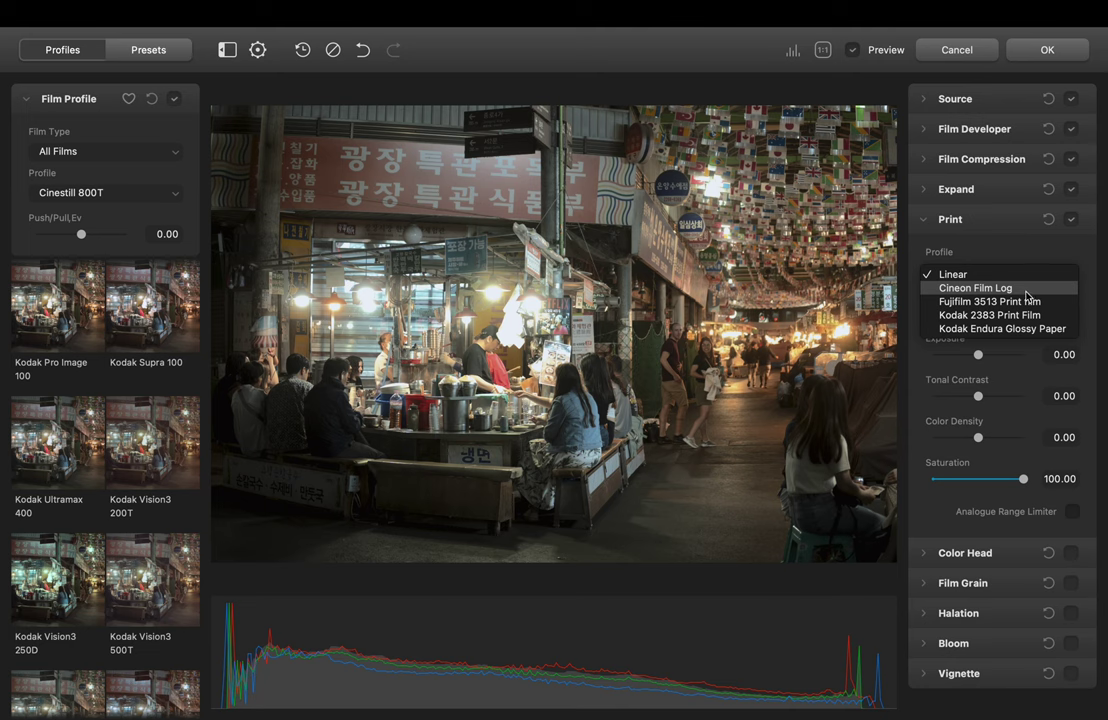
click(1025, 301)
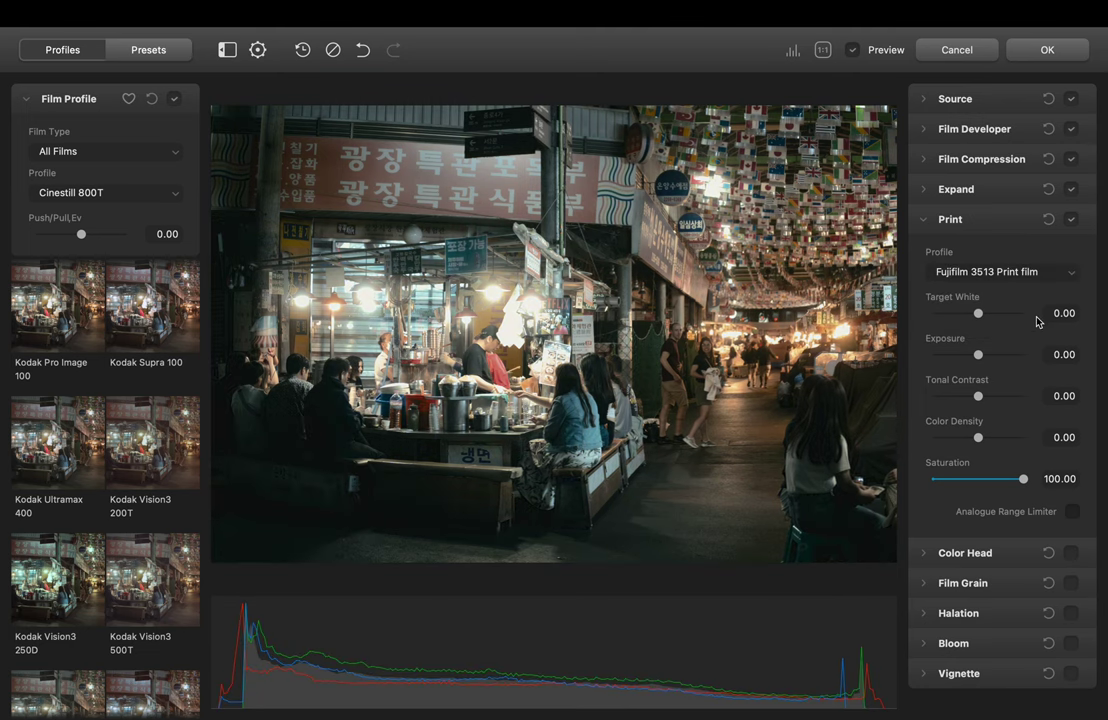
- Compare the Print stage off and on, then raise its Tonal Contrast to 8.83
click(1070, 221)
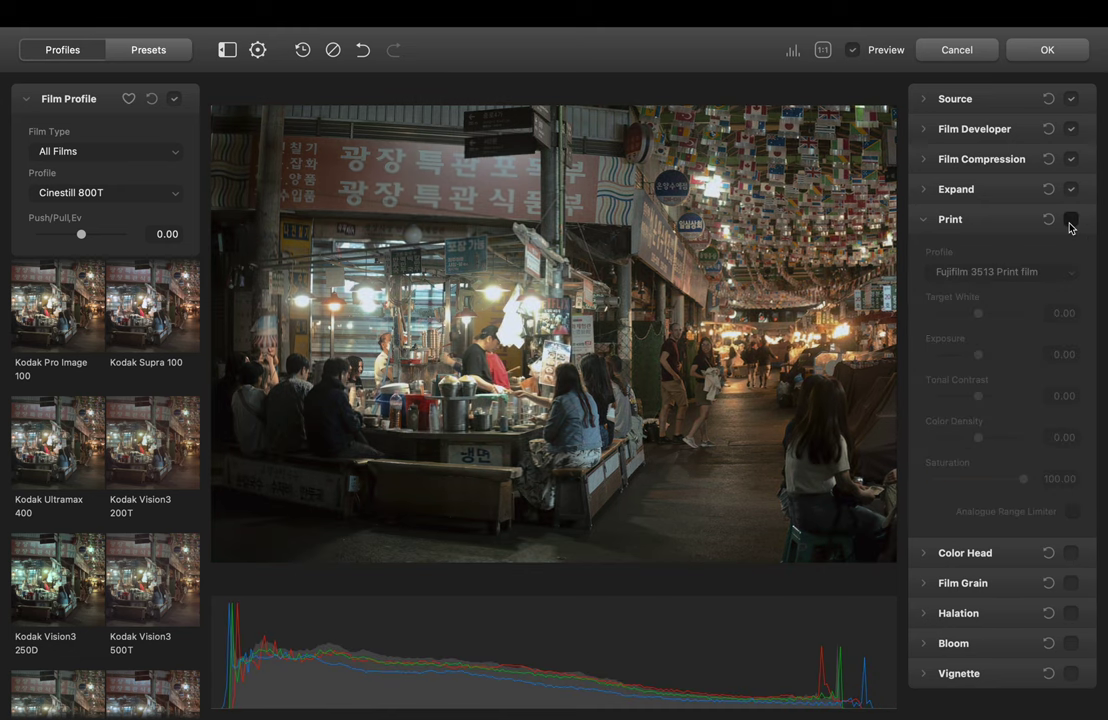
click(1070, 220)
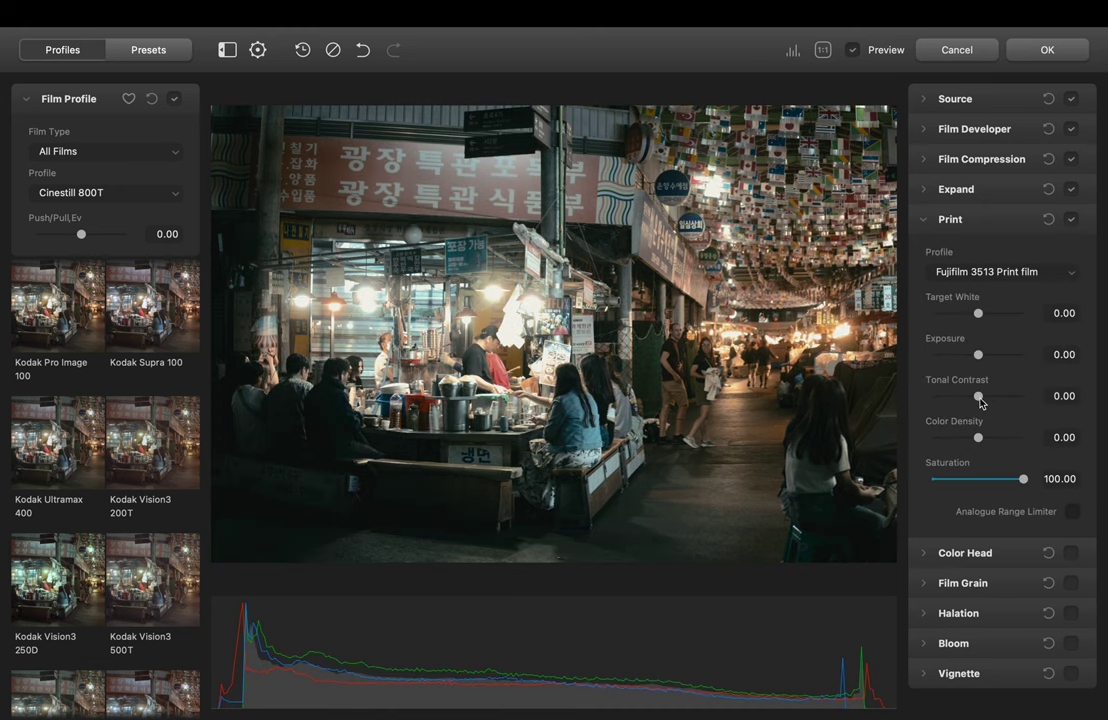
drag(980, 397, 986, 398)
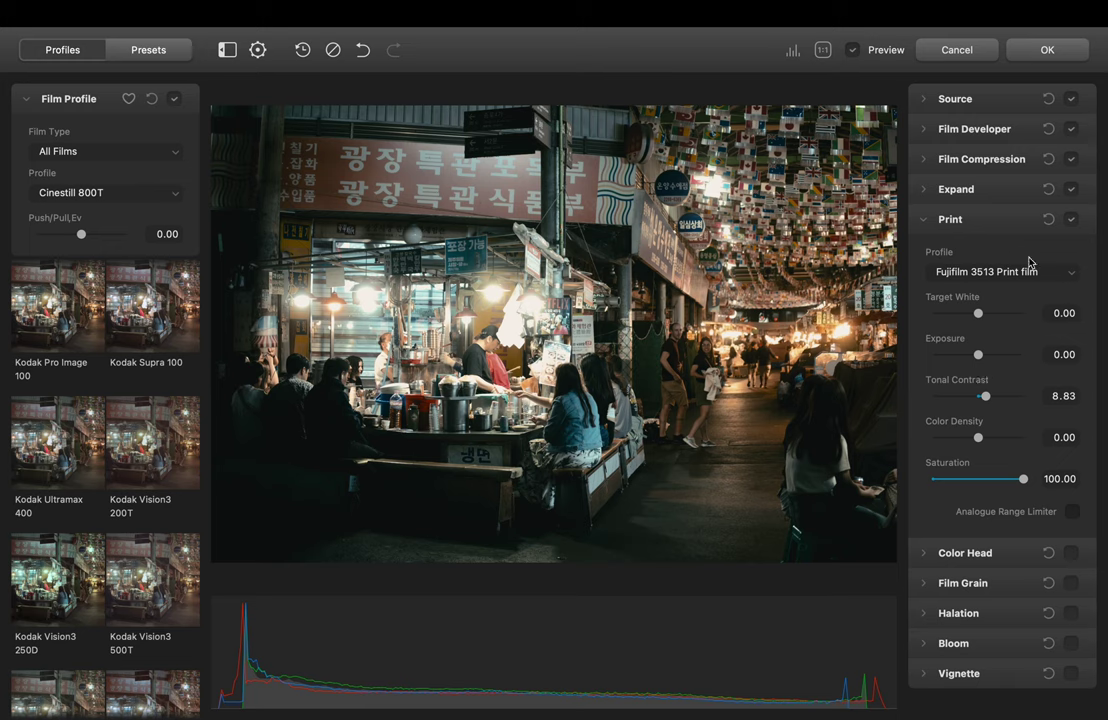
click(923, 224)
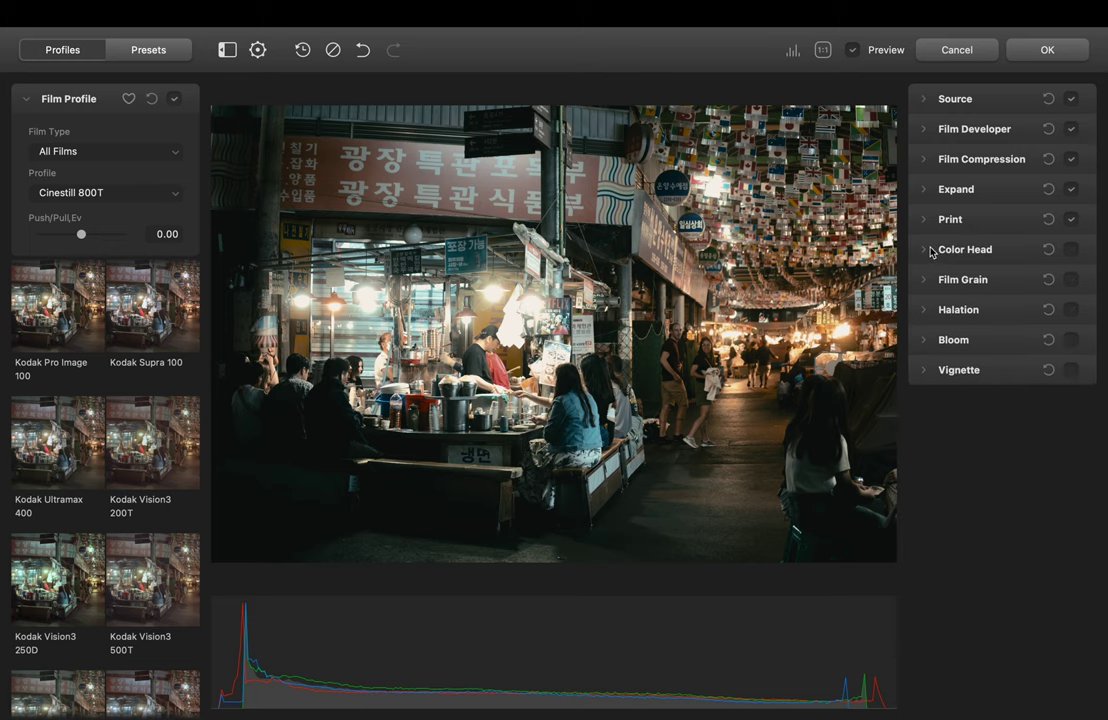
- Enable Color Head with Yellow–Blue −3.02 and Cyan–Red −4.26, then try linked balances
click(926, 252)
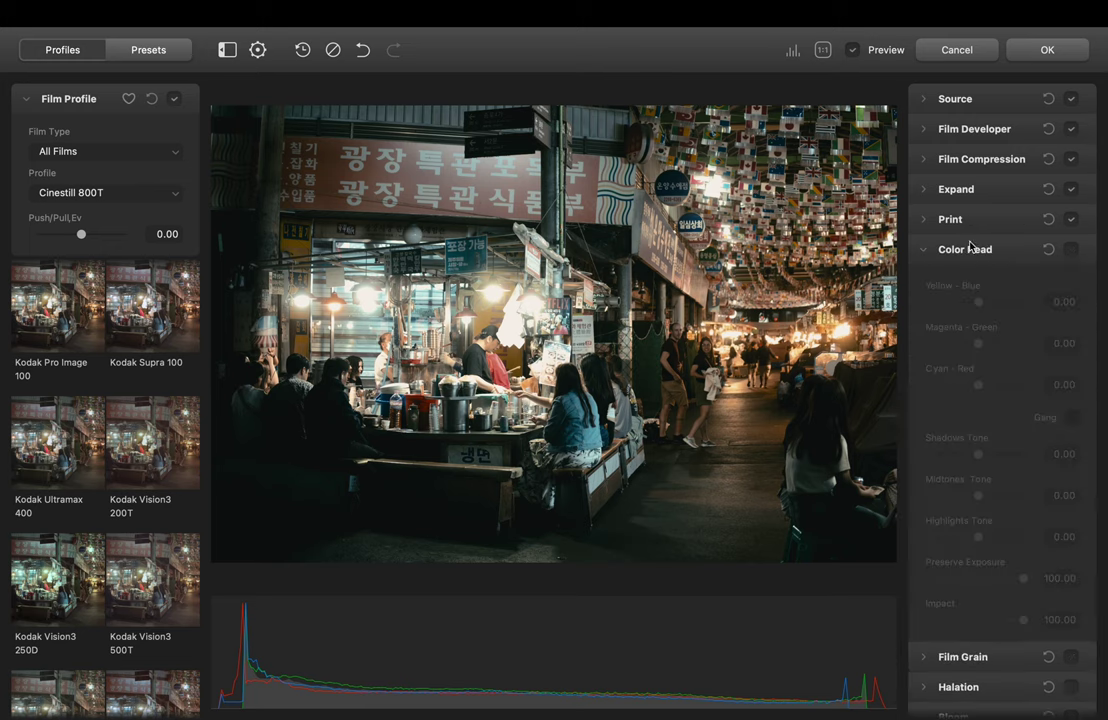
click(1071, 252)
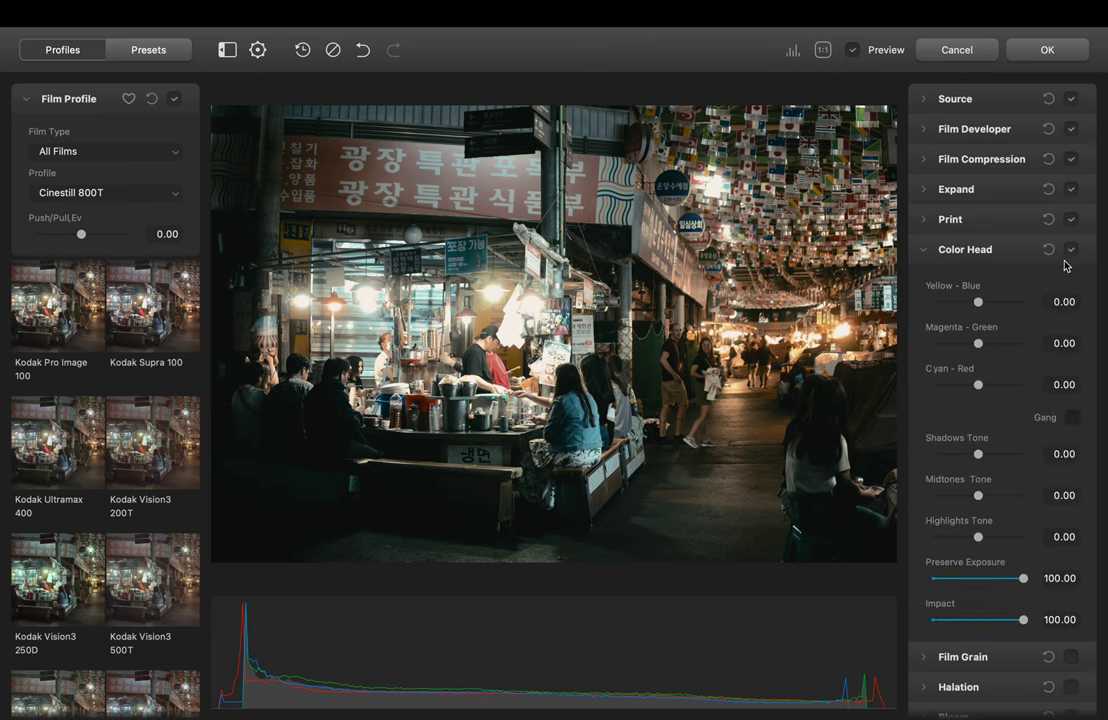
mouse_move(980, 306)
mouse_down()
mouse_move(995, 307)
mouse_move(976, 309)
mouse_up()
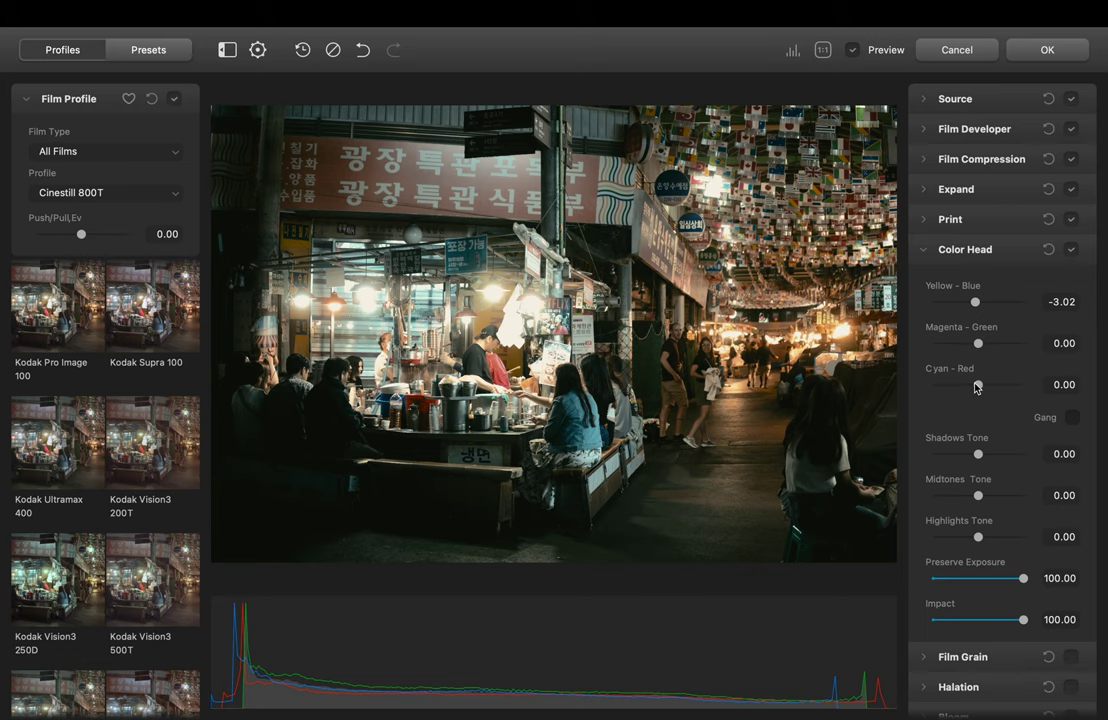
drag(977, 384, 974, 388)
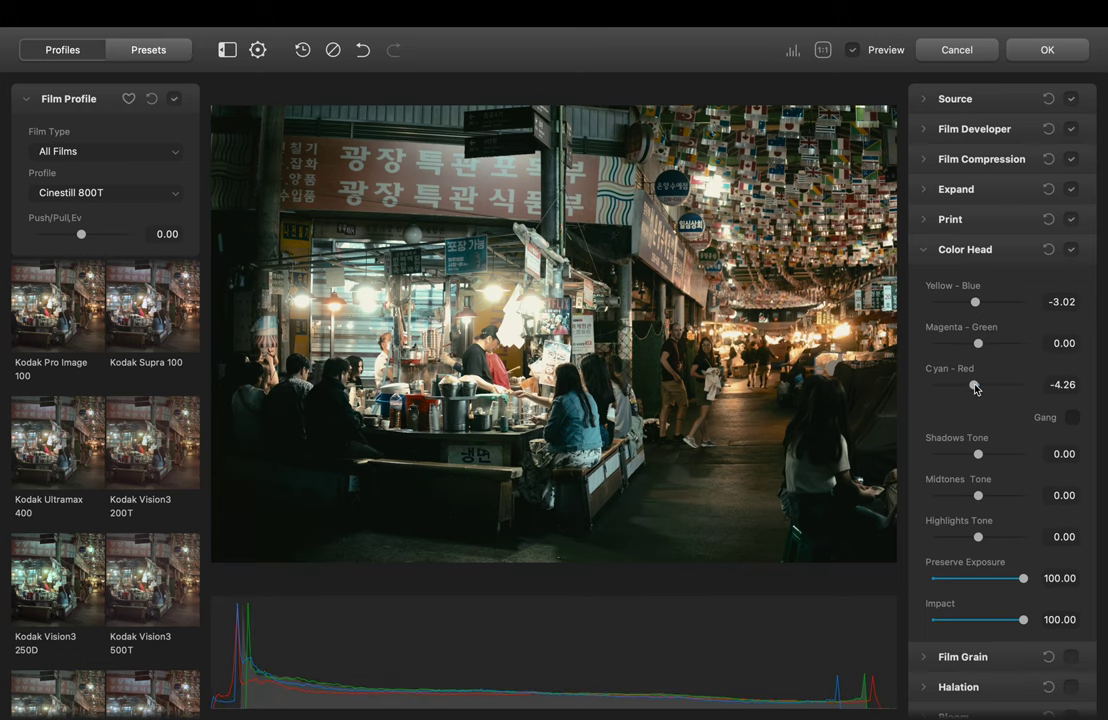
click(1073, 418)
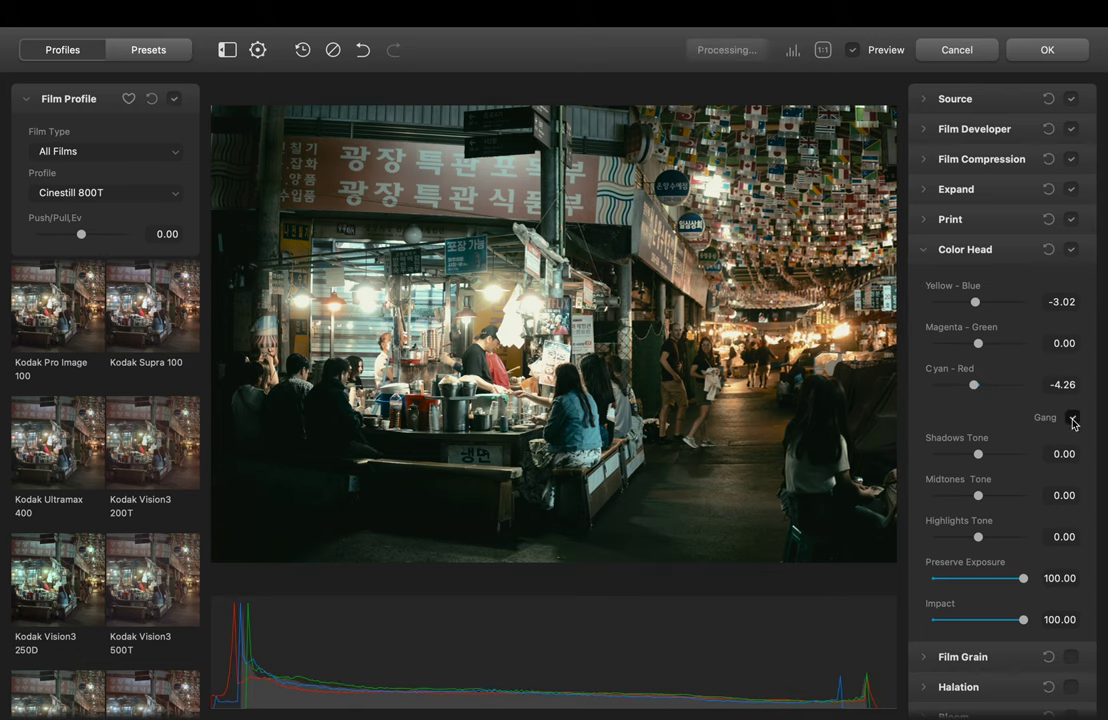
mouse_move(979, 352)
mouse_down()
mouse_move(990, 351)
mouse_move(967, 351)
mouse_move(987, 353)
mouse_up()
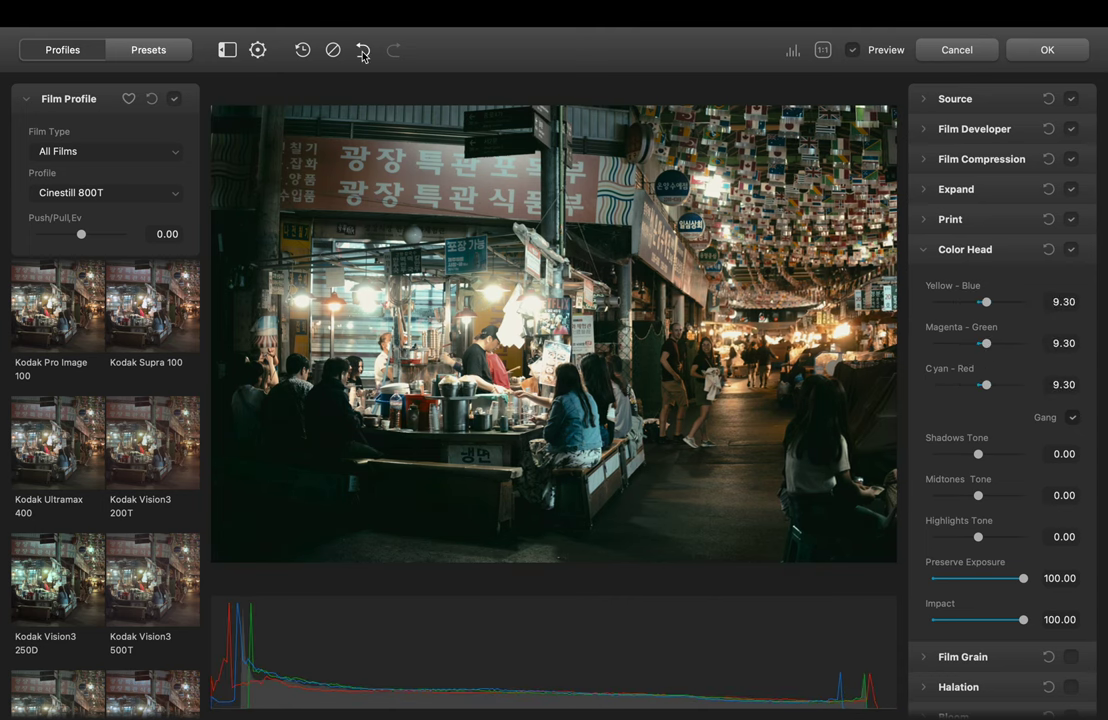
- Undo the linked change, unlink the sliders, and set Highlights Tone 19.64 and Shadows Tone 16.18
click(363, 52)
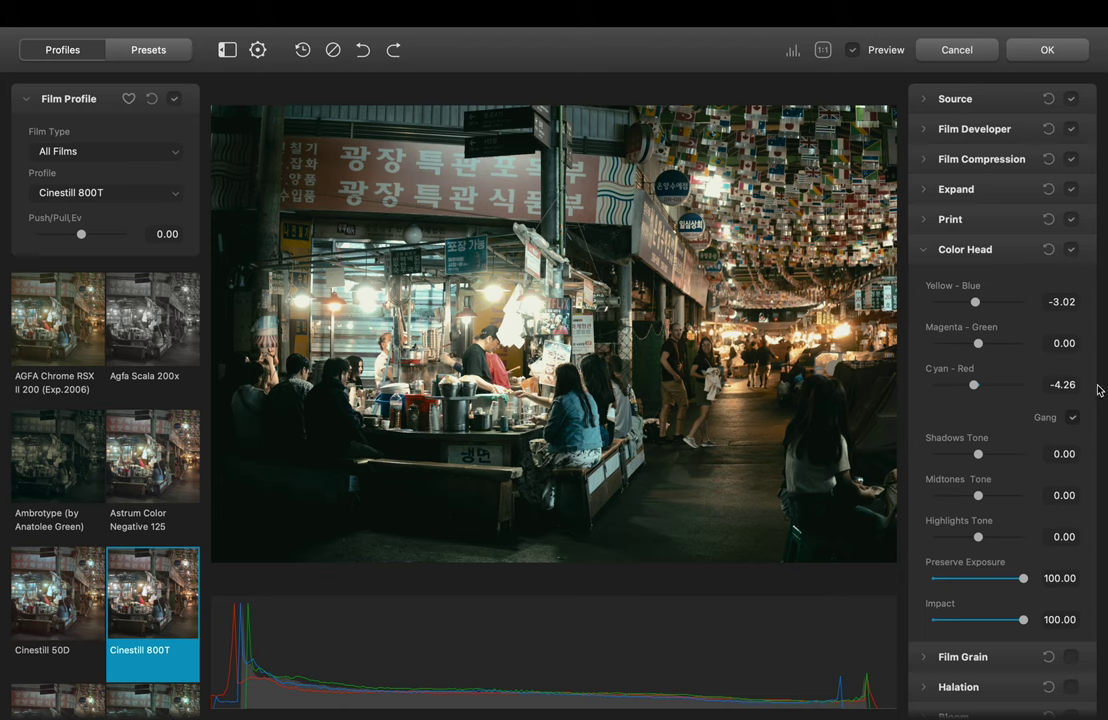
click(1072, 419)
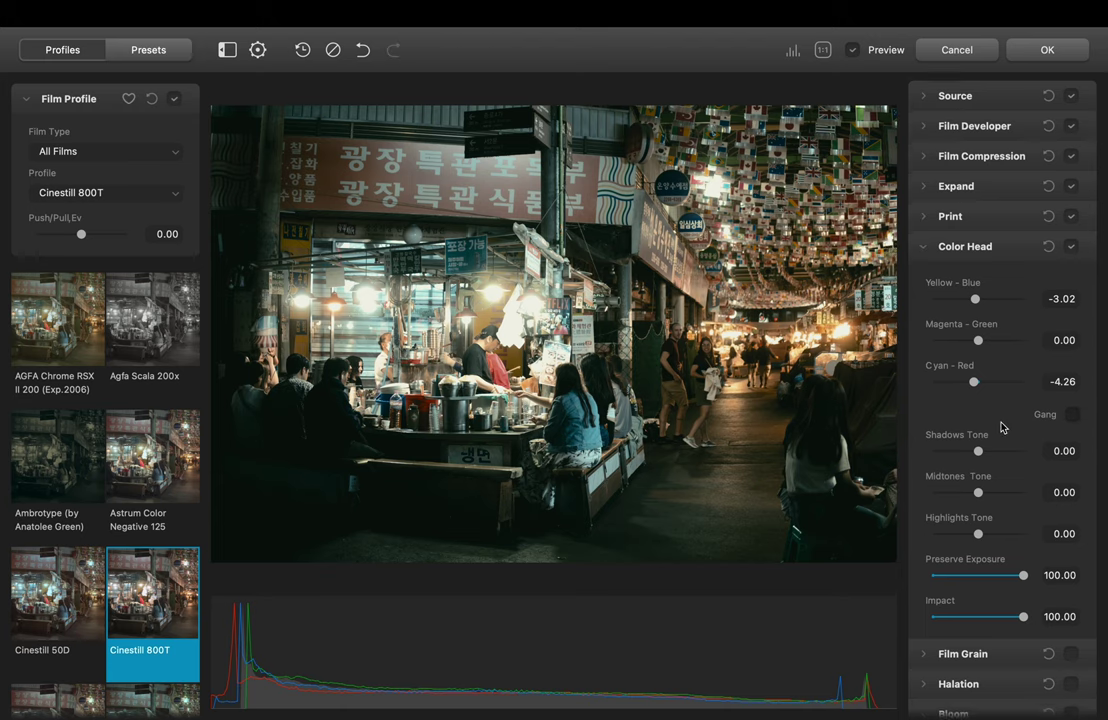
scroll(1002, 426, down, 1)
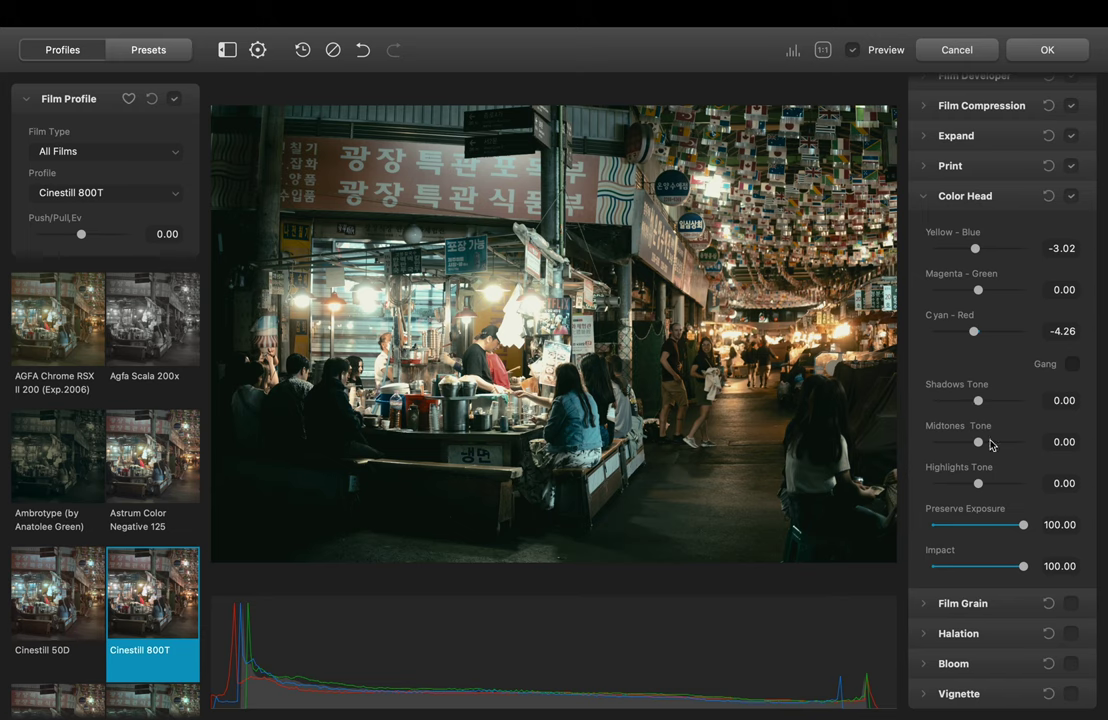
drag(978, 483, 988, 487)
drag(979, 401, 977, 401)
click(924, 196)
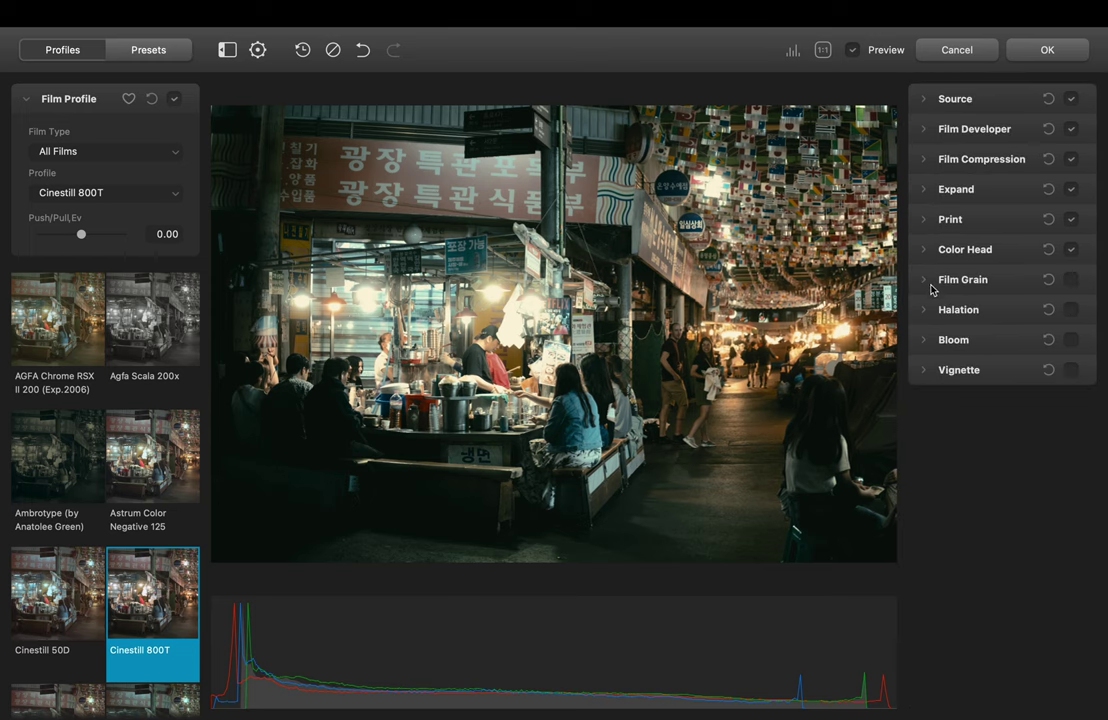
- Enable the vignette at Exposure −0.43, keeping Size 50 and Feather 100
click(925, 372)
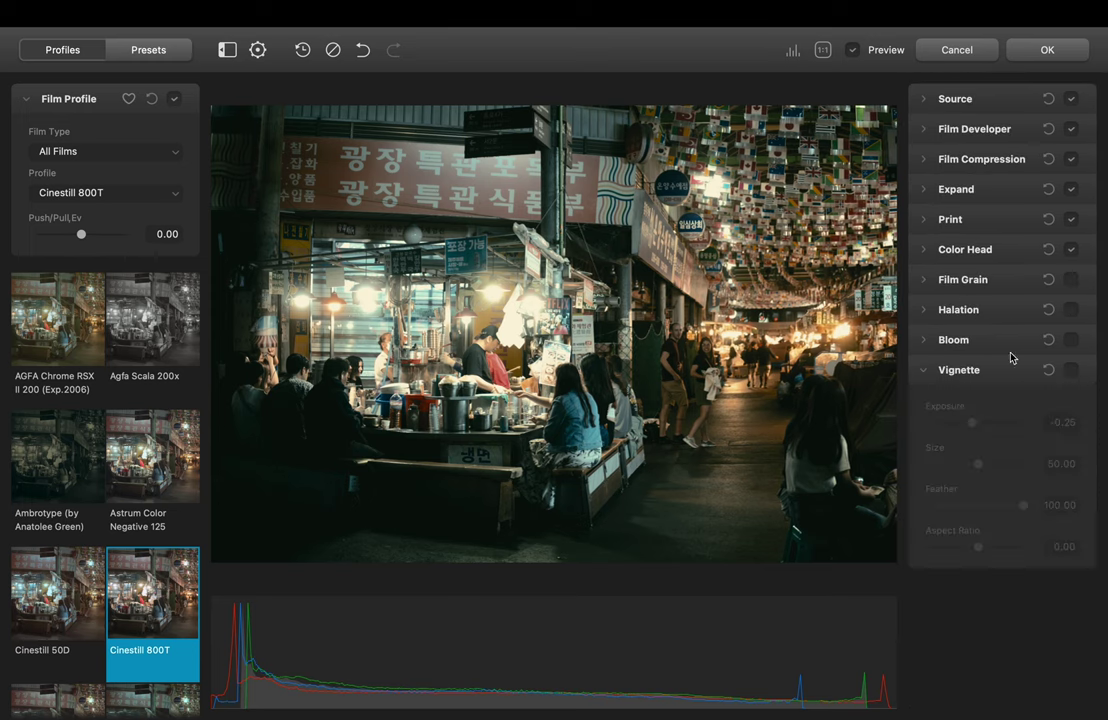
click(1071, 370)
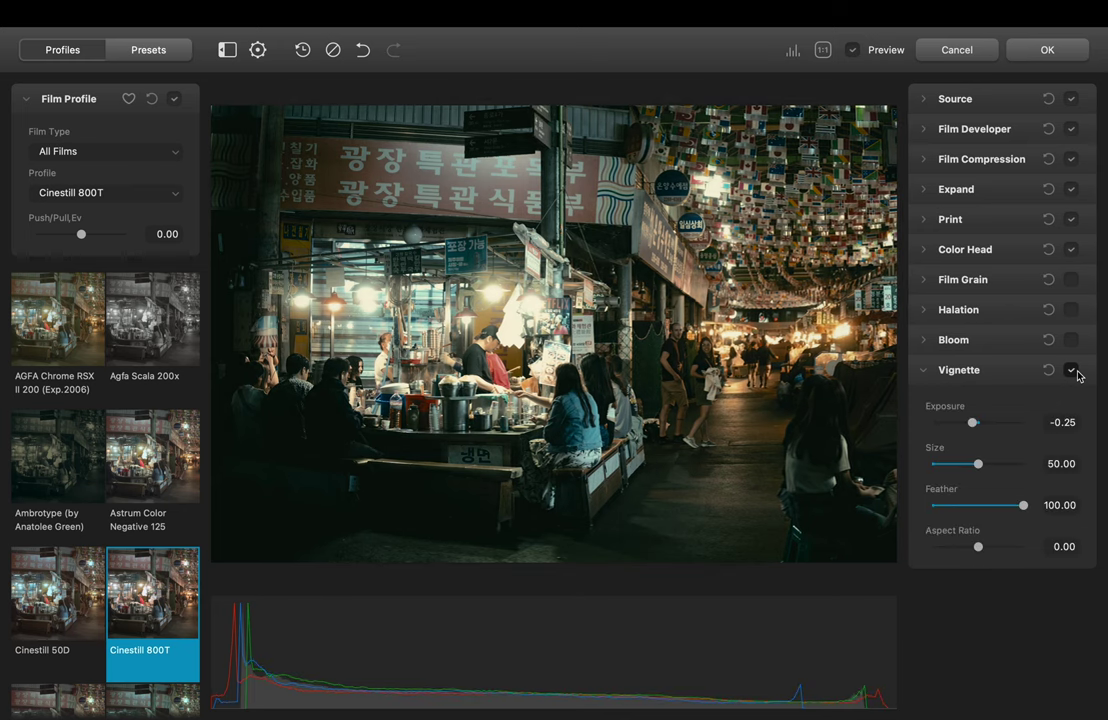
drag(974, 424, 968, 424)
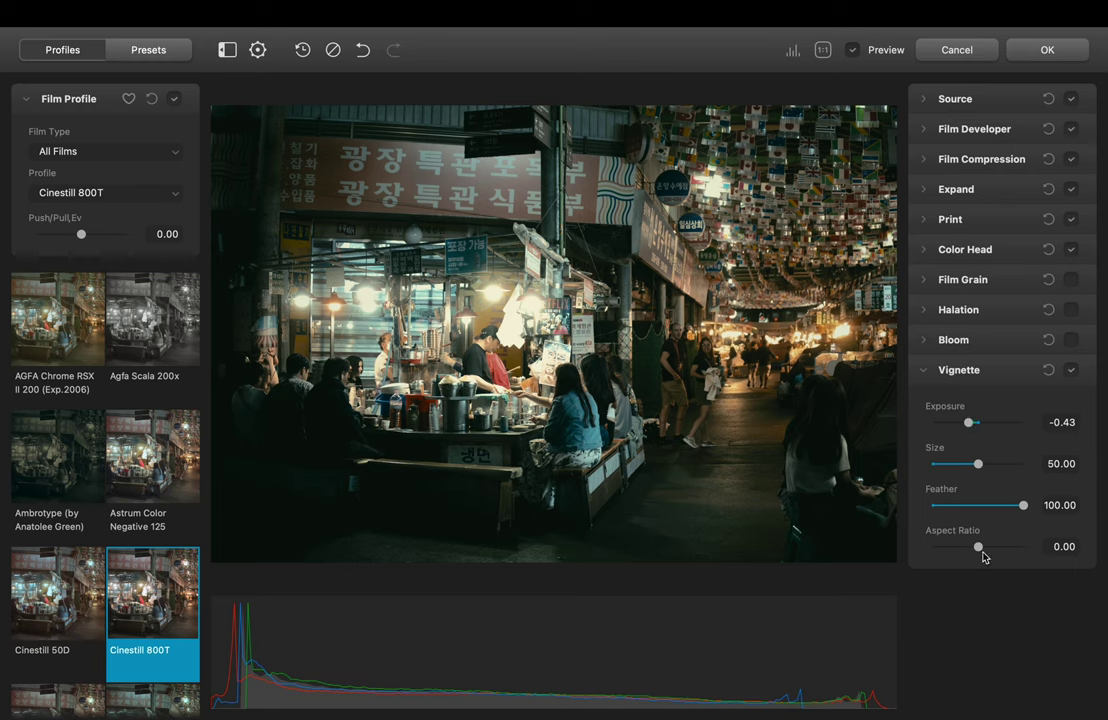
click(925, 372)
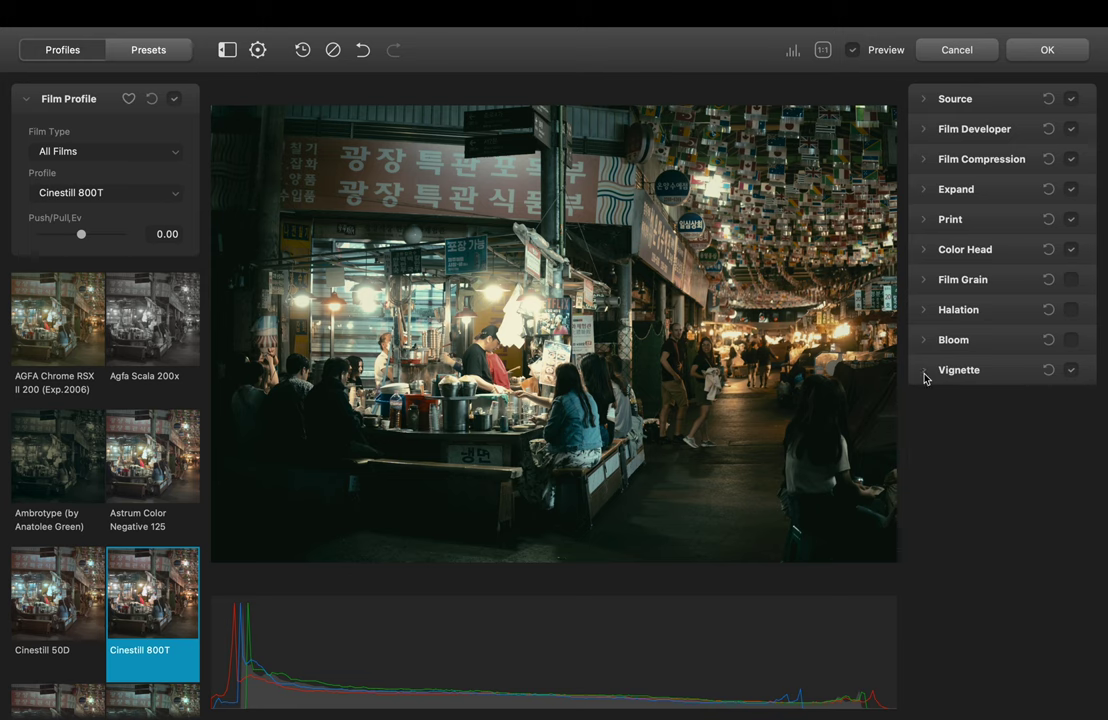
- Enable Film Grain while viewing the cooking station at 100%
click(923, 281)
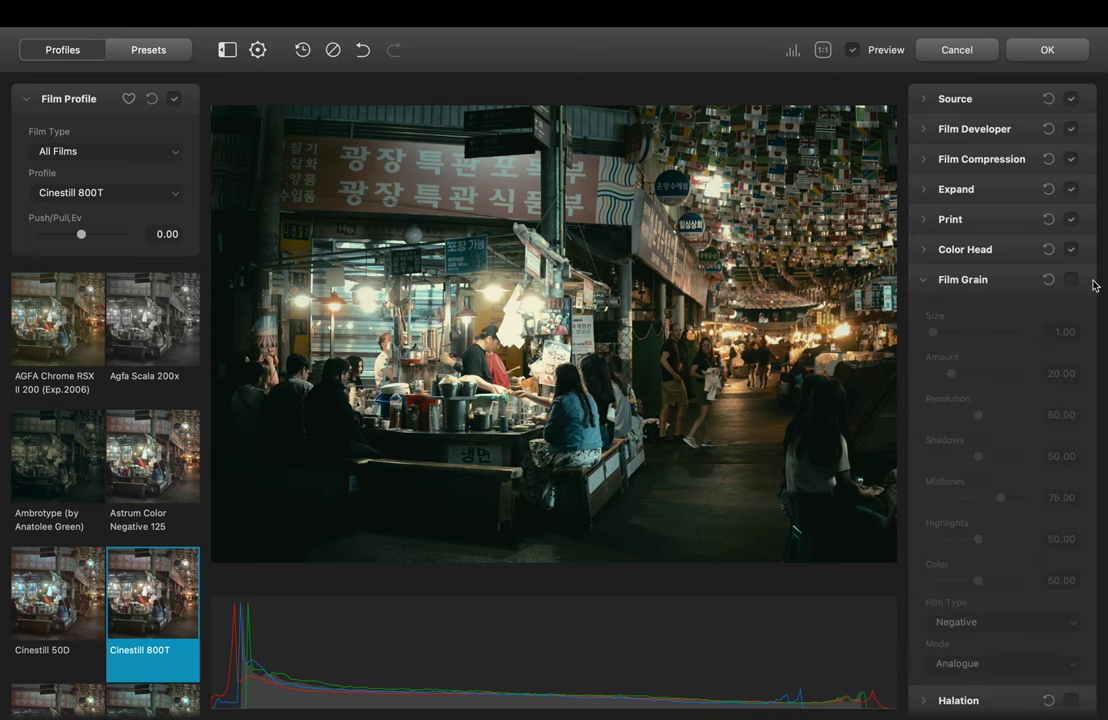
click(822, 49)
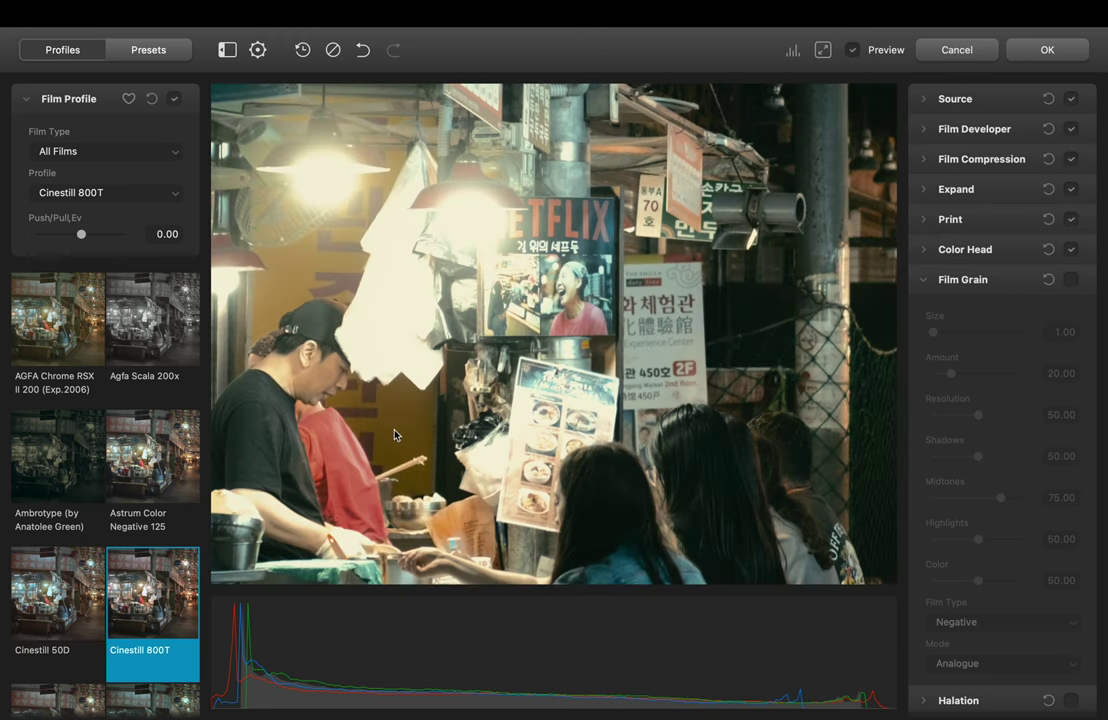
drag(418, 453, 657, 392)
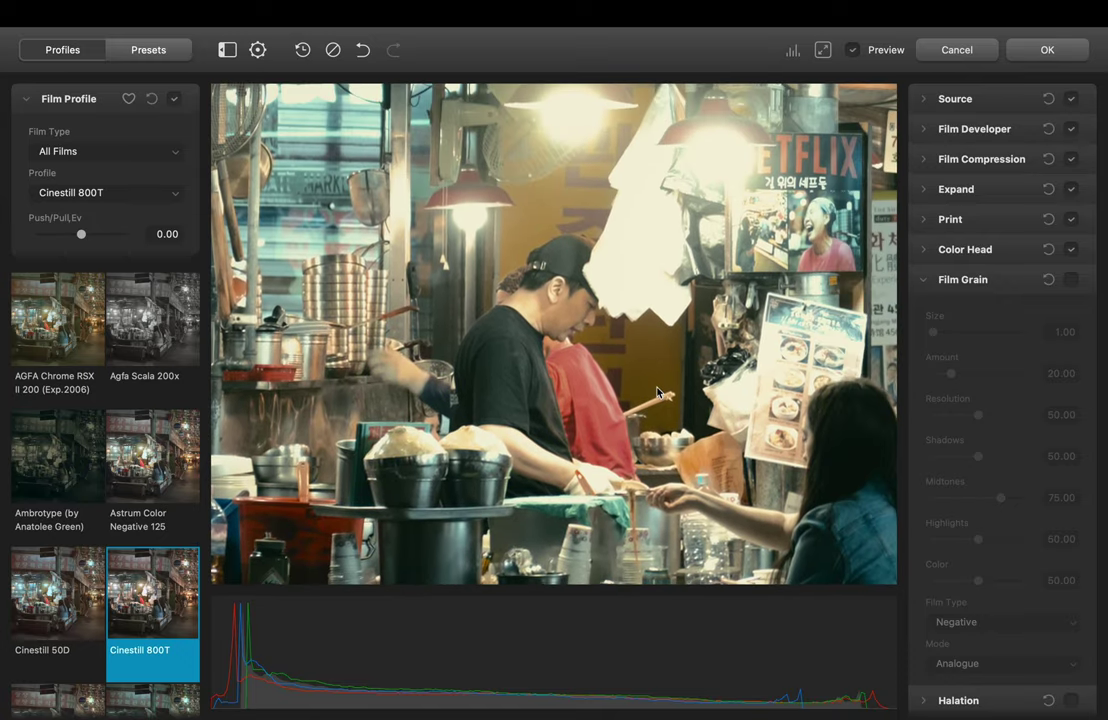
click(1069, 281)
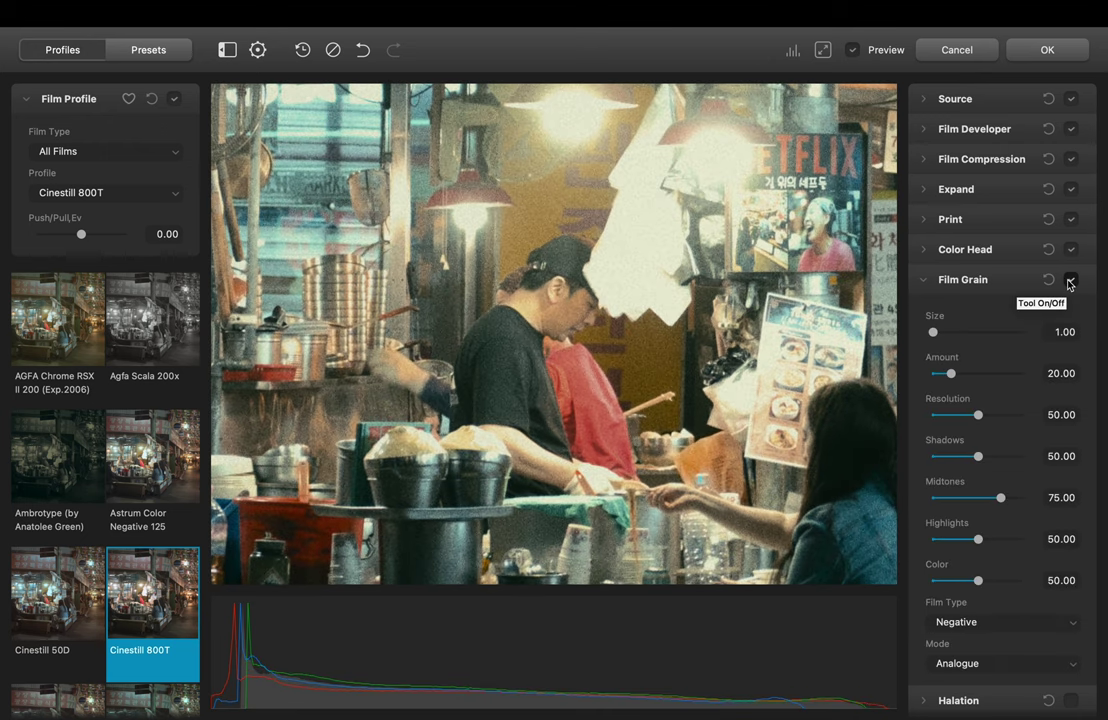
- Set grain Size 1.75 and Amount 8.08, and reset Resolution to its default 50
click(985, 333)
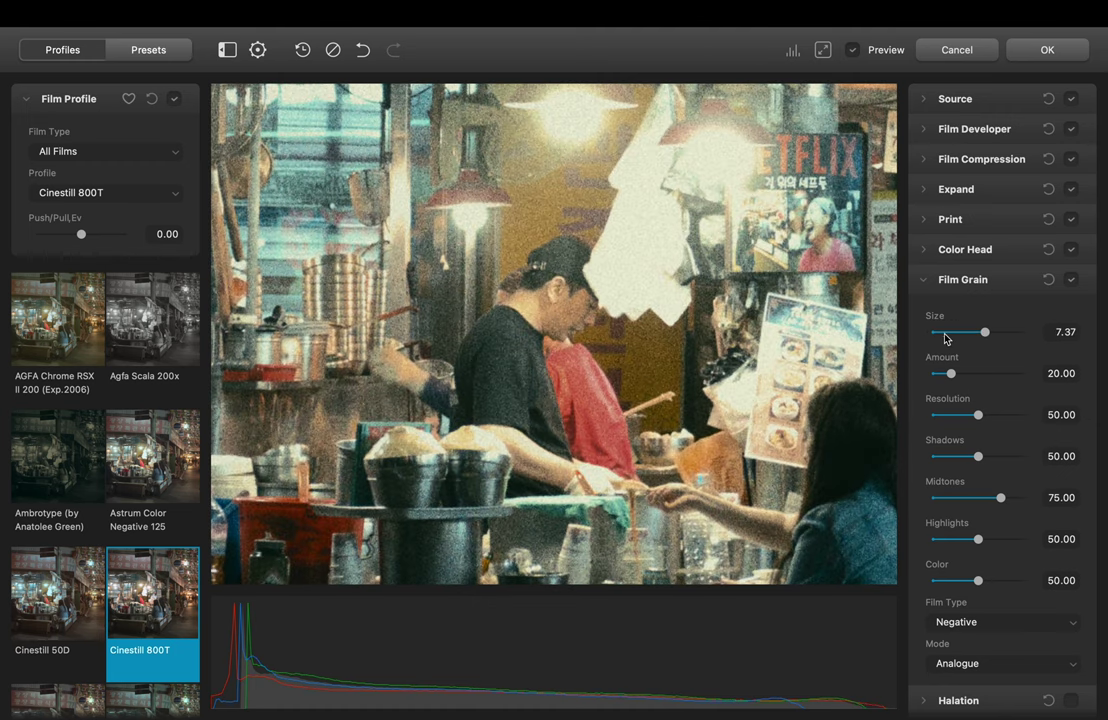
click(945, 334)
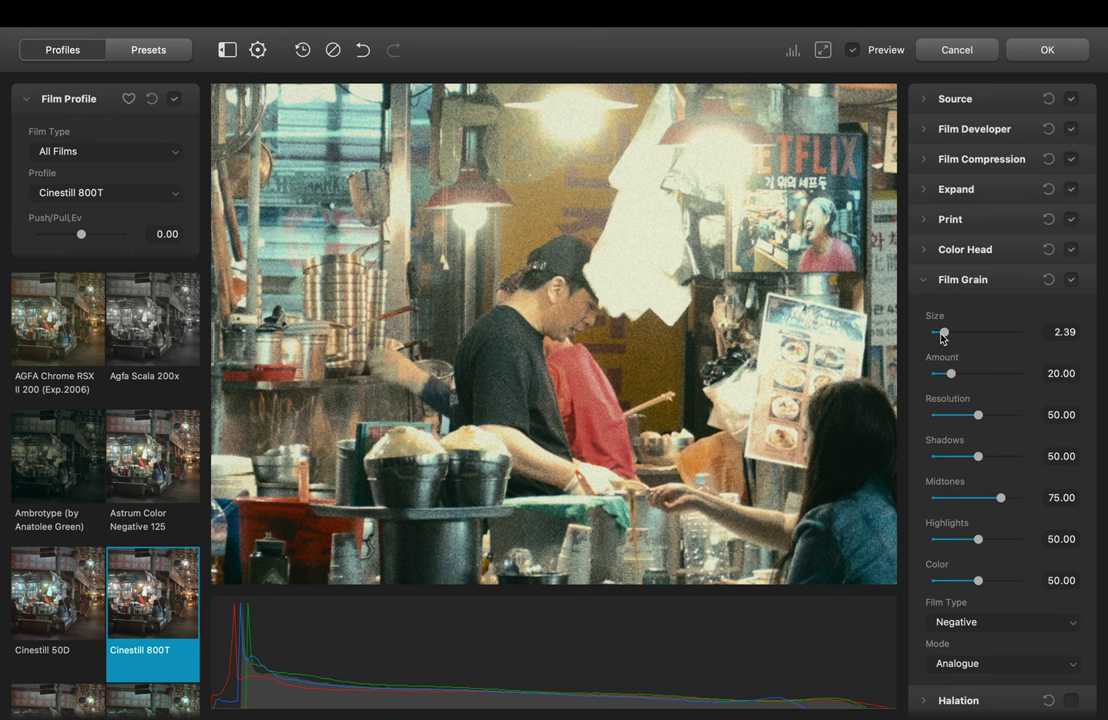
click(939, 334)
click(943, 375)
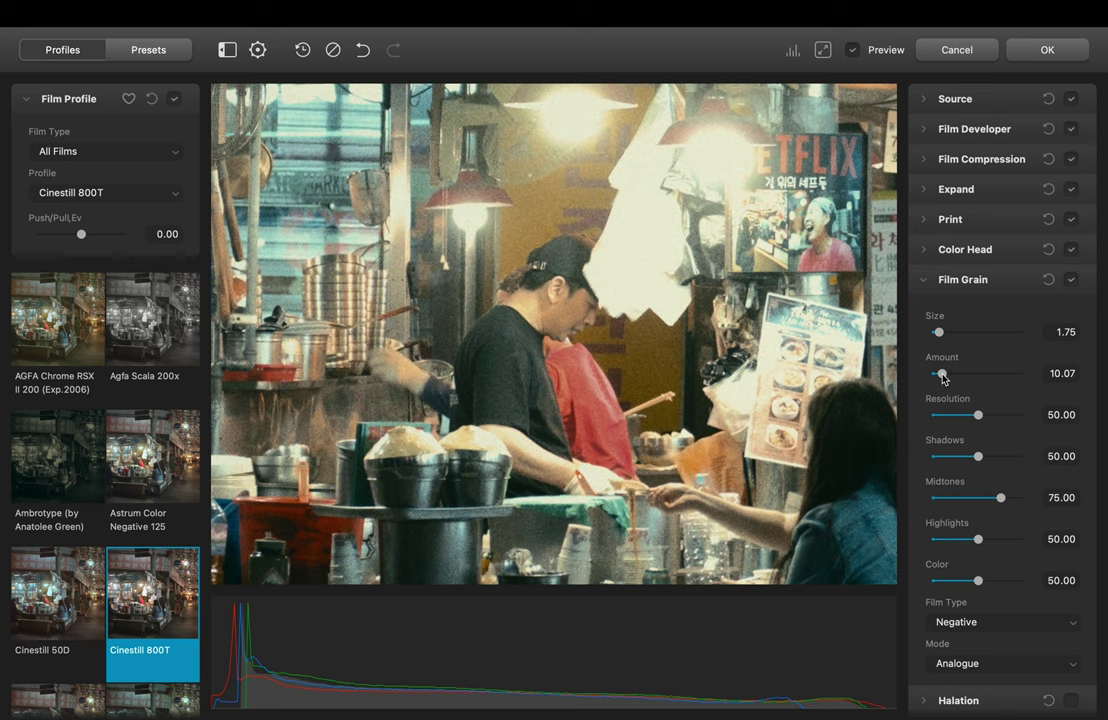
click(940, 375)
drag(981, 421, 1015, 424)
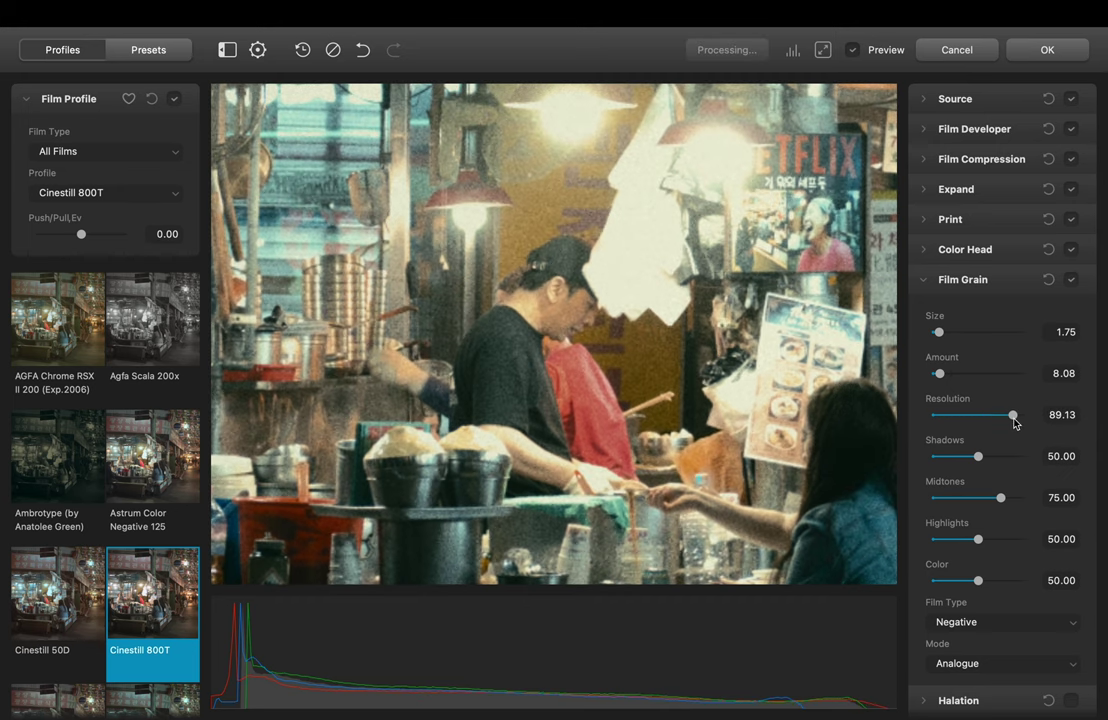
click(943, 418)
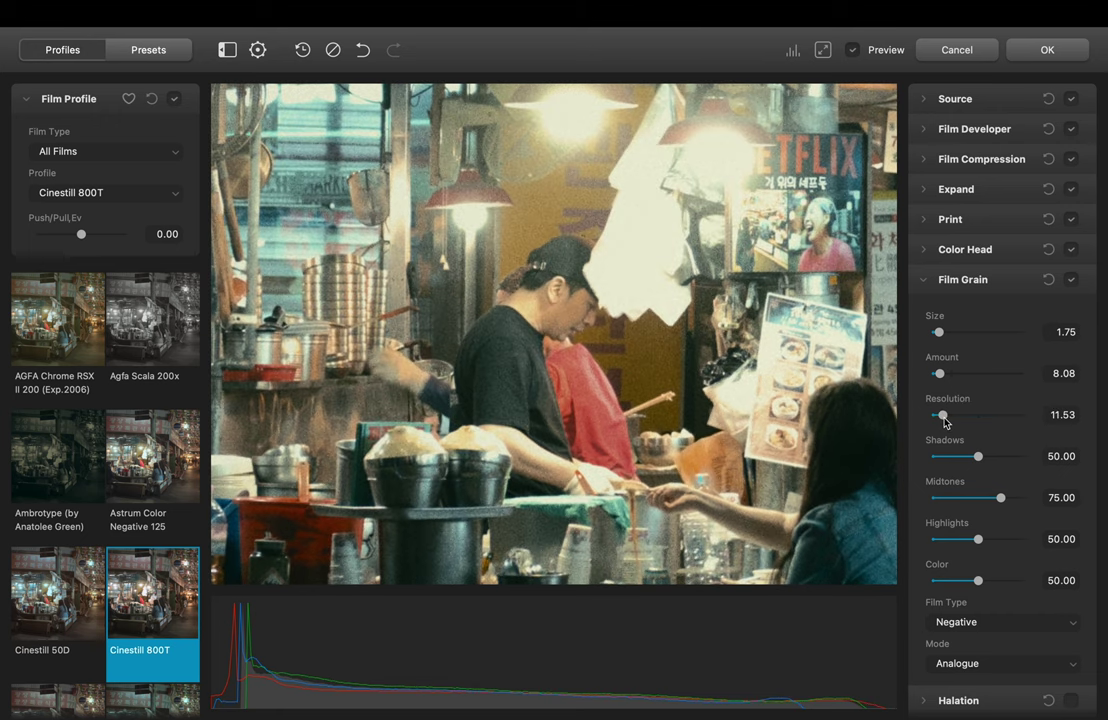
double_click(942, 416)
click(822, 49)
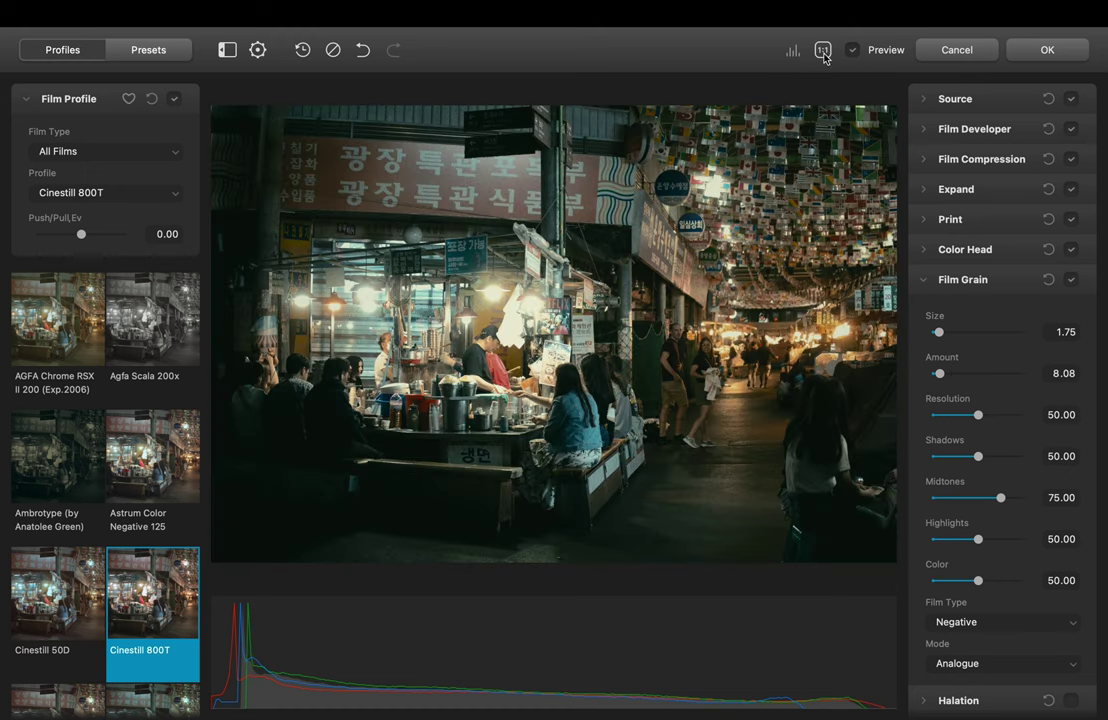
- At 100% on the seated diners, set shadow grain to about 29.73
click(823, 50)
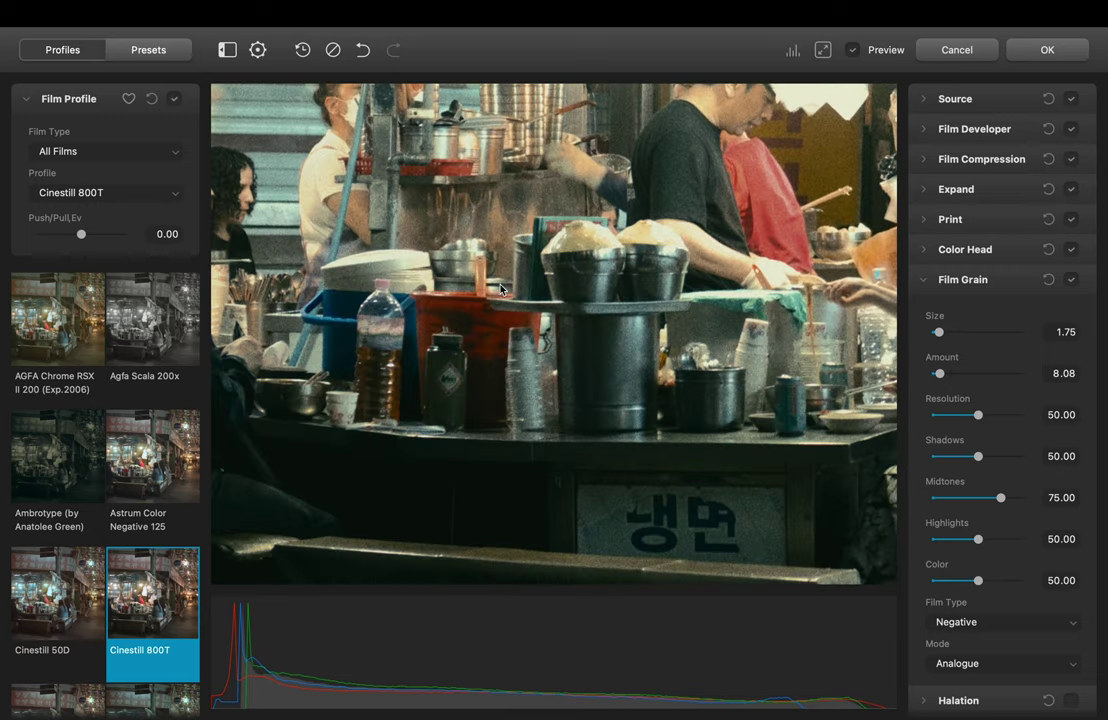
drag(500, 289, 893, 381)
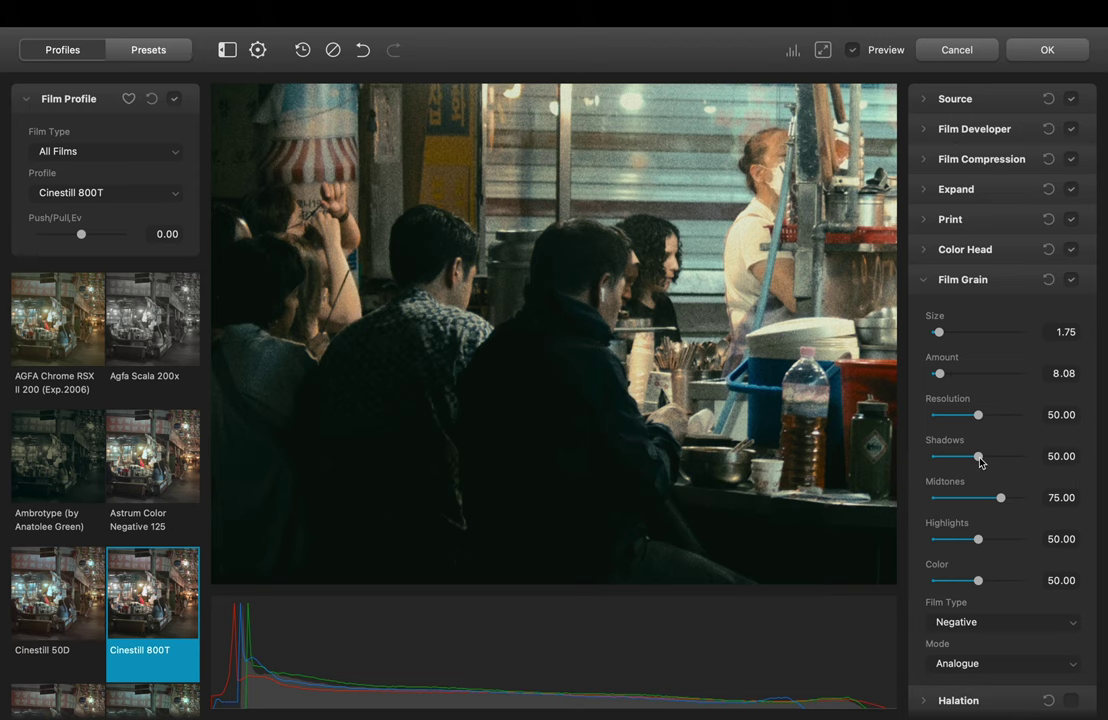
drag(979, 457, 932, 462)
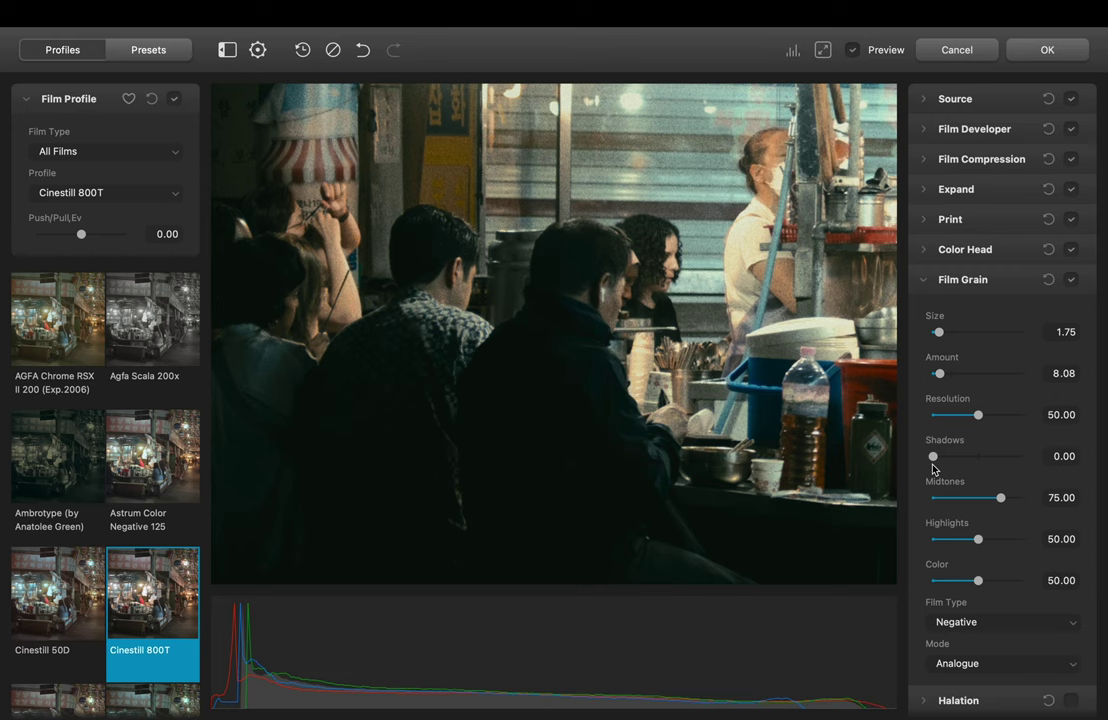
drag(984, 461, 1027, 462)
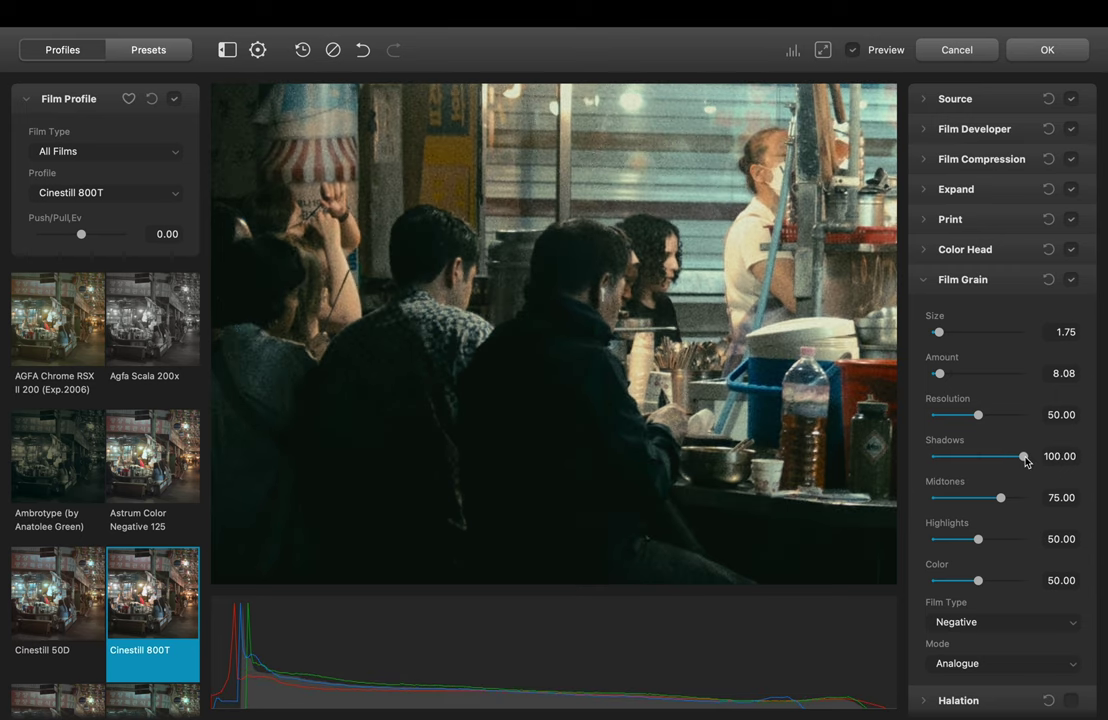
double_click(1024, 458)
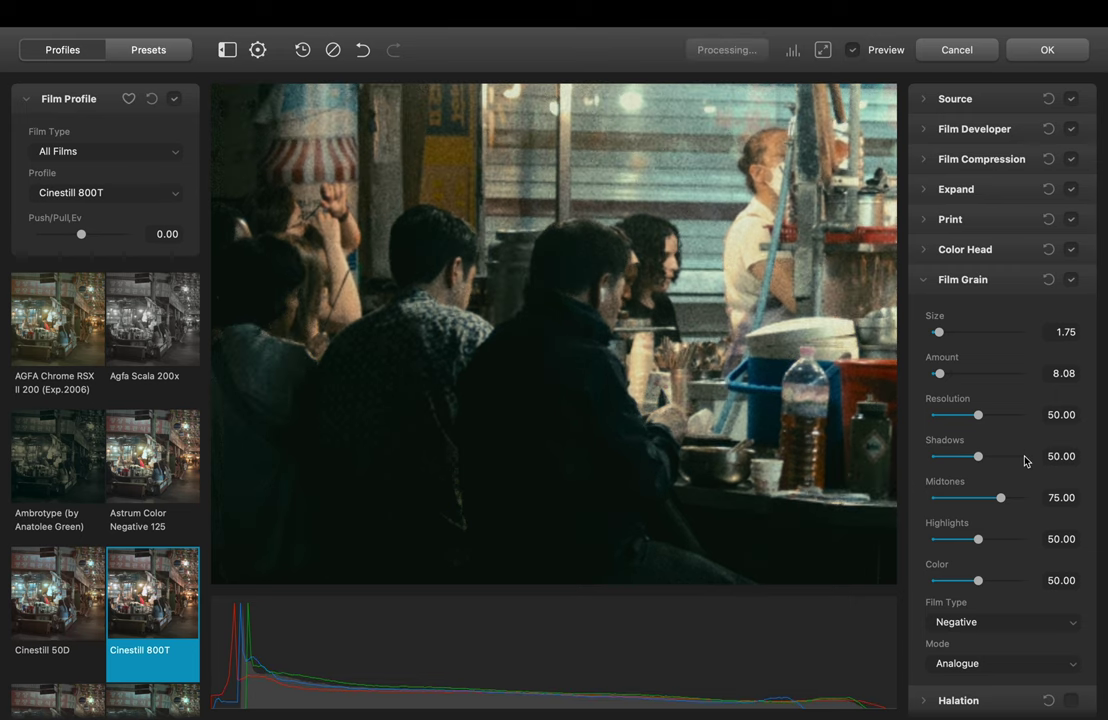
click(960, 461)
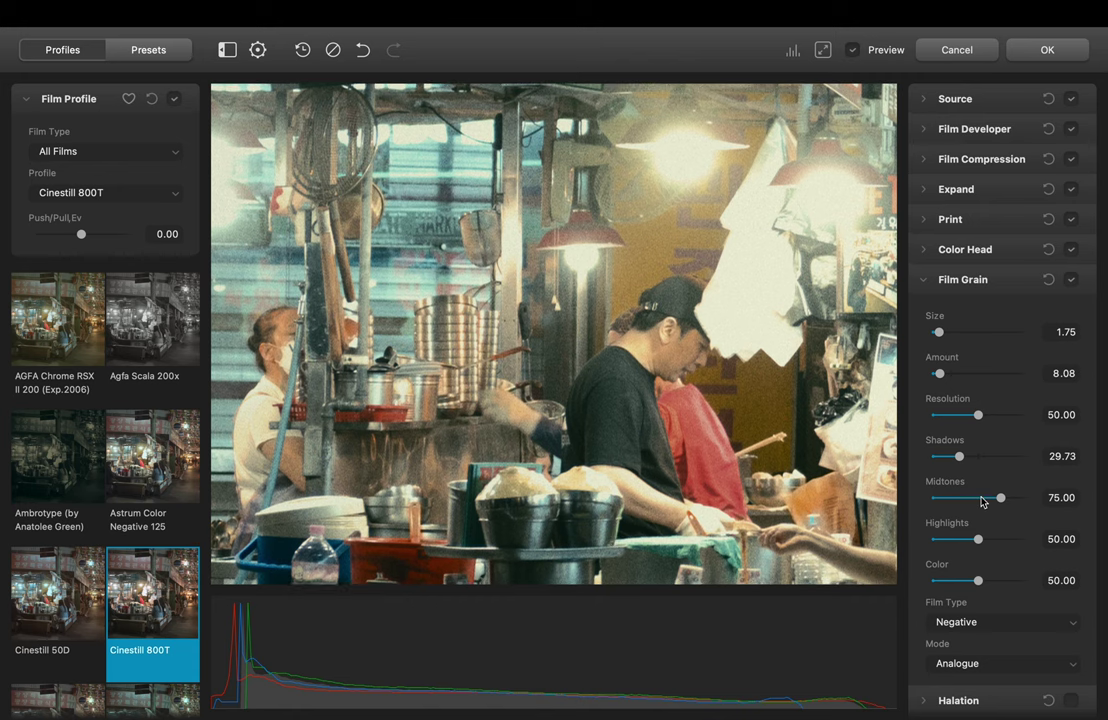
- Set midtone grain 56.37, highlight grain 42.18 and grain Color 69.51
click(984, 498)
click(972, 541)
drag(979, 582, 1013, 585)
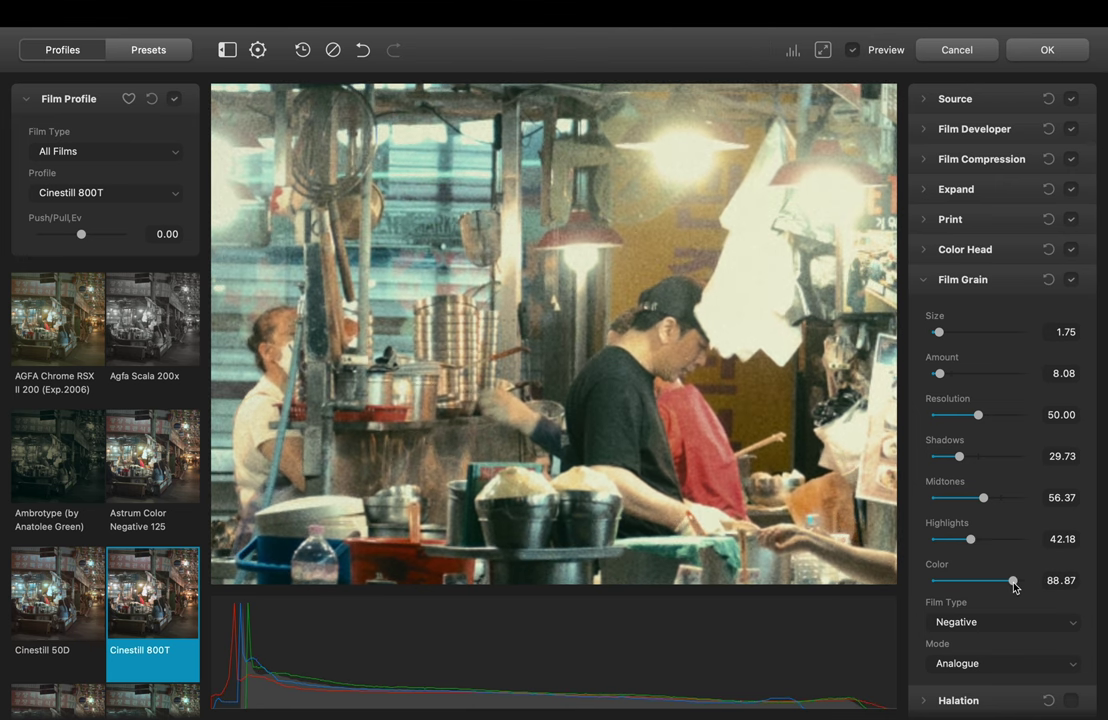
click(944, 582)
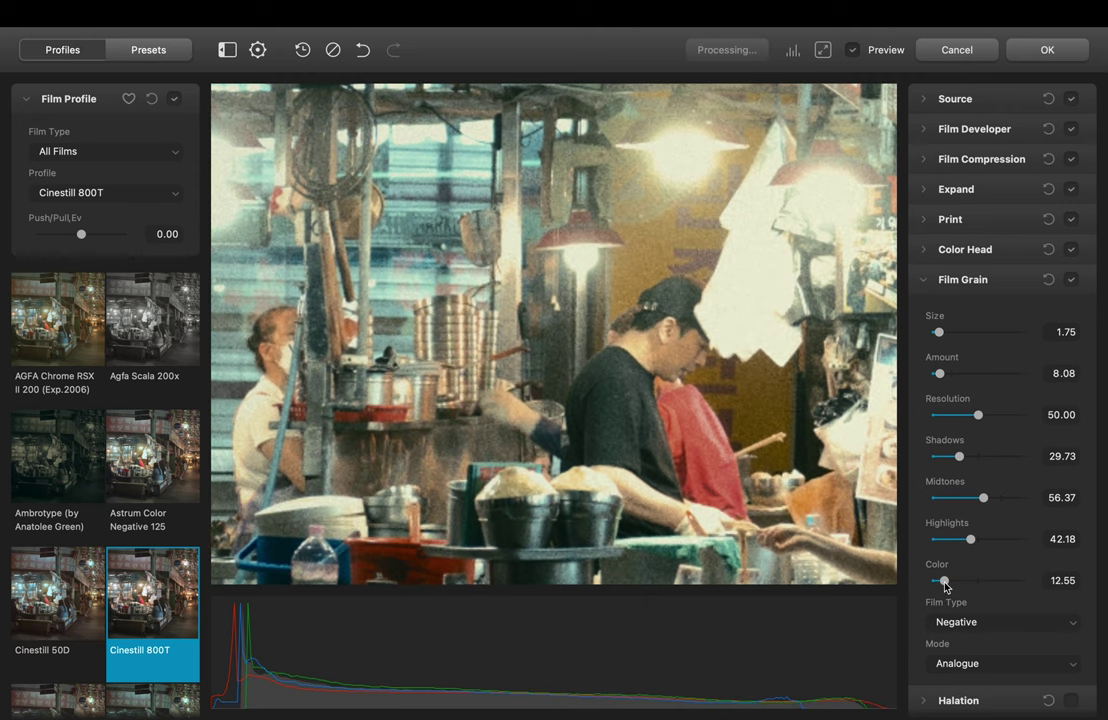
click(997, 582)
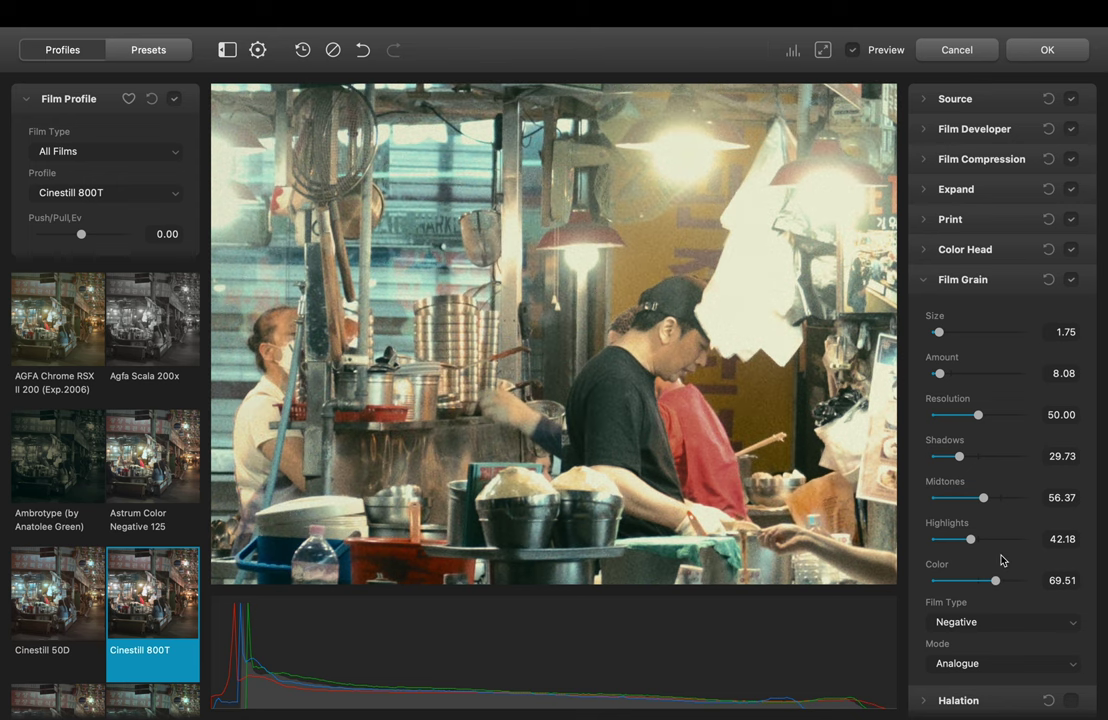
scroll(1000, 565, down, 1)
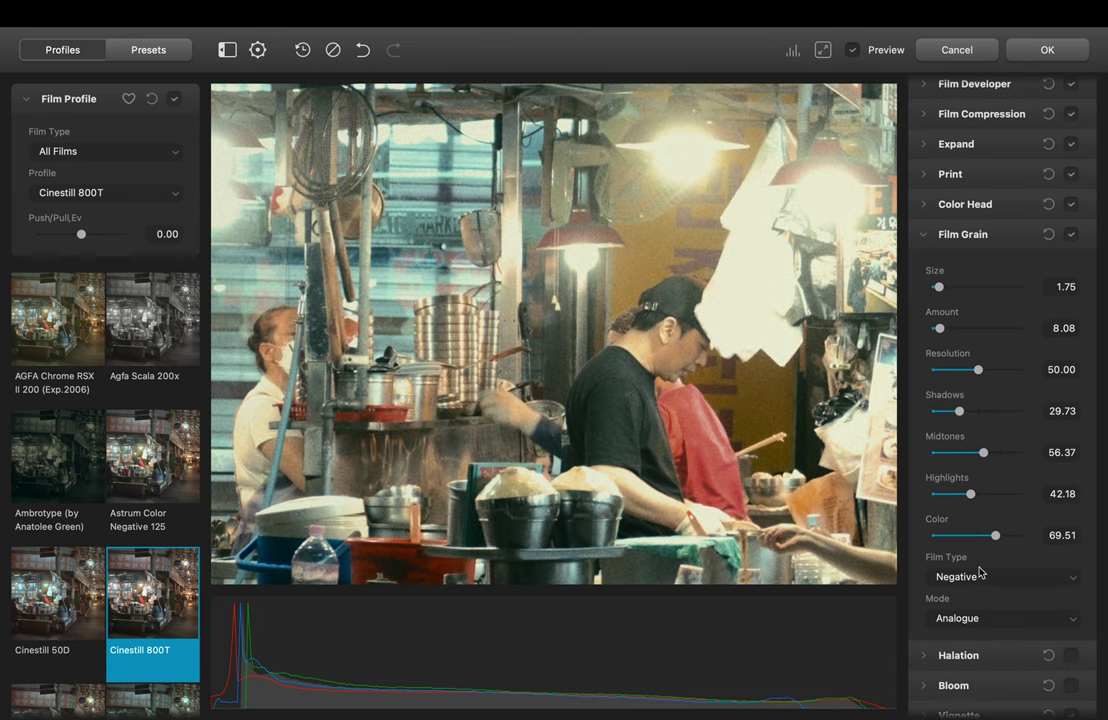
click(924, 237)
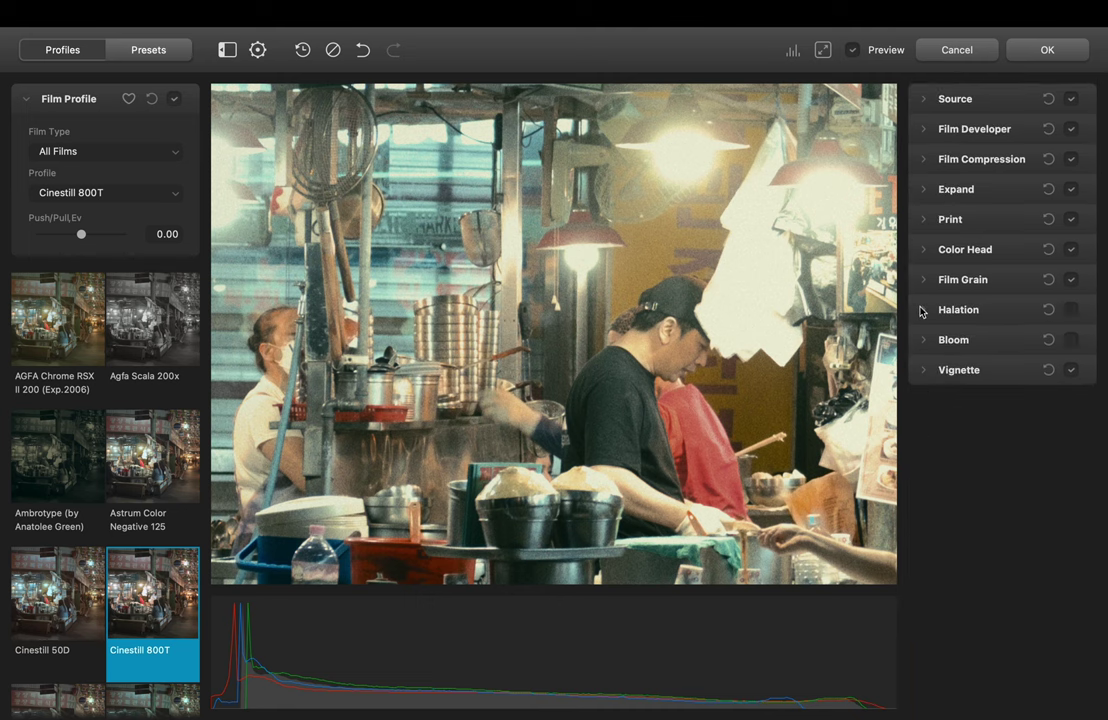
- Enable Bloom with Highlights 76.22, Amplify 68.42 and Impact 46.14, checking it in mask mode
click(822, 49)
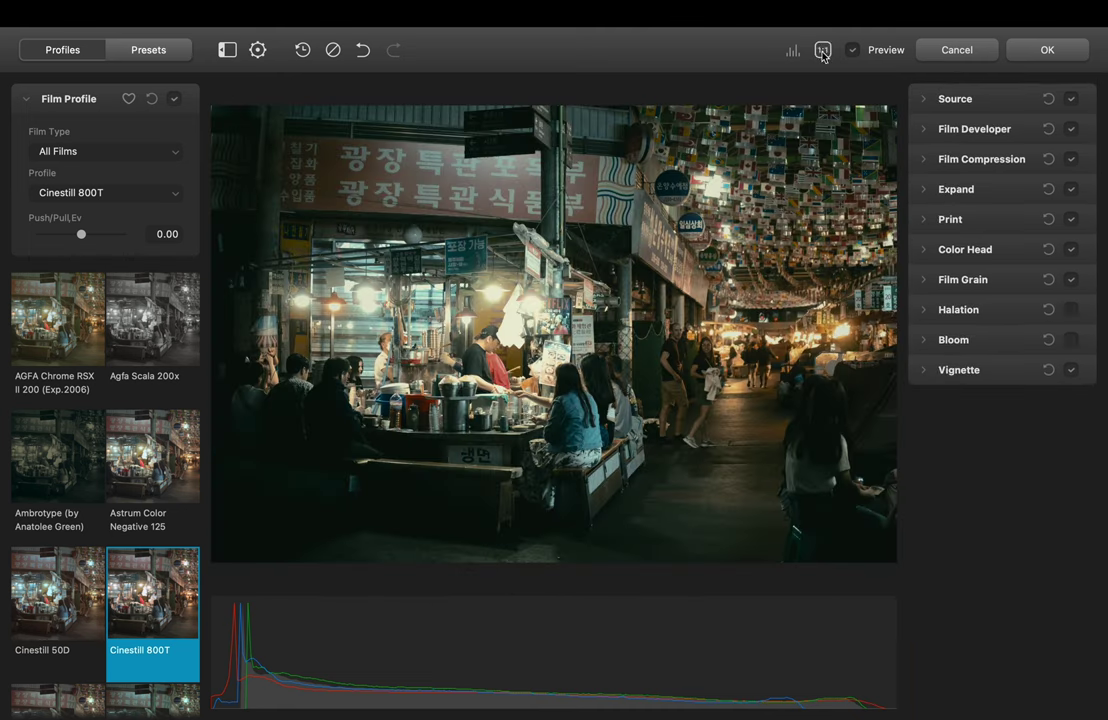
click(922, 345)
click(1071, 340)
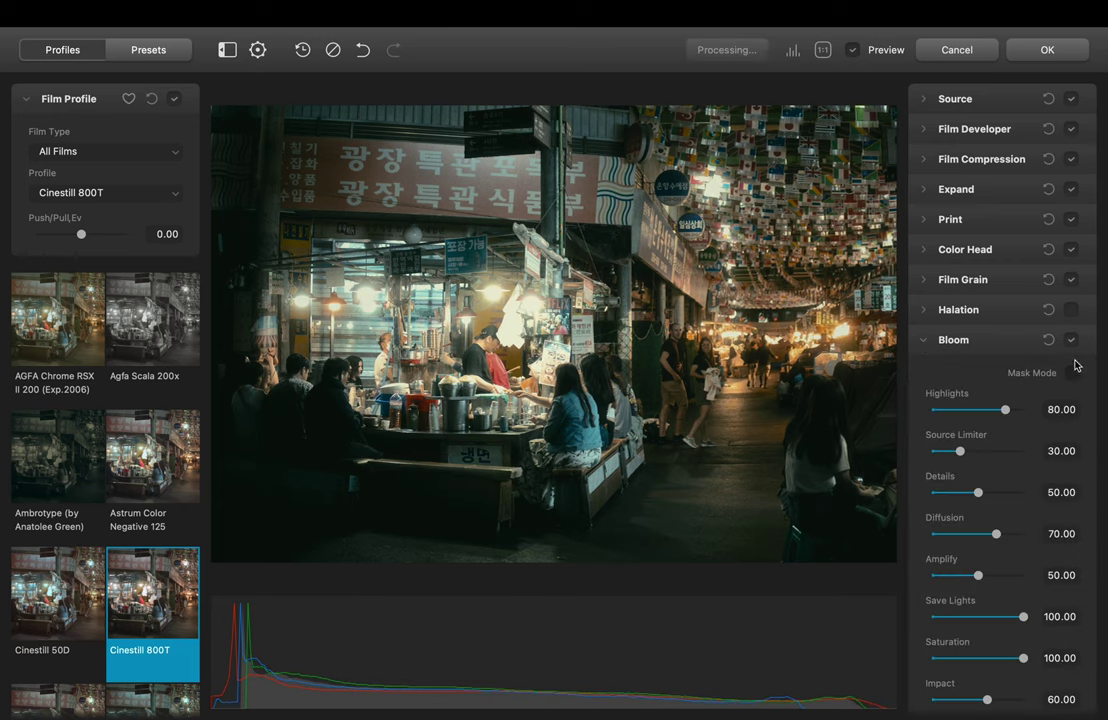
scroll(1022, 423, down, 2)
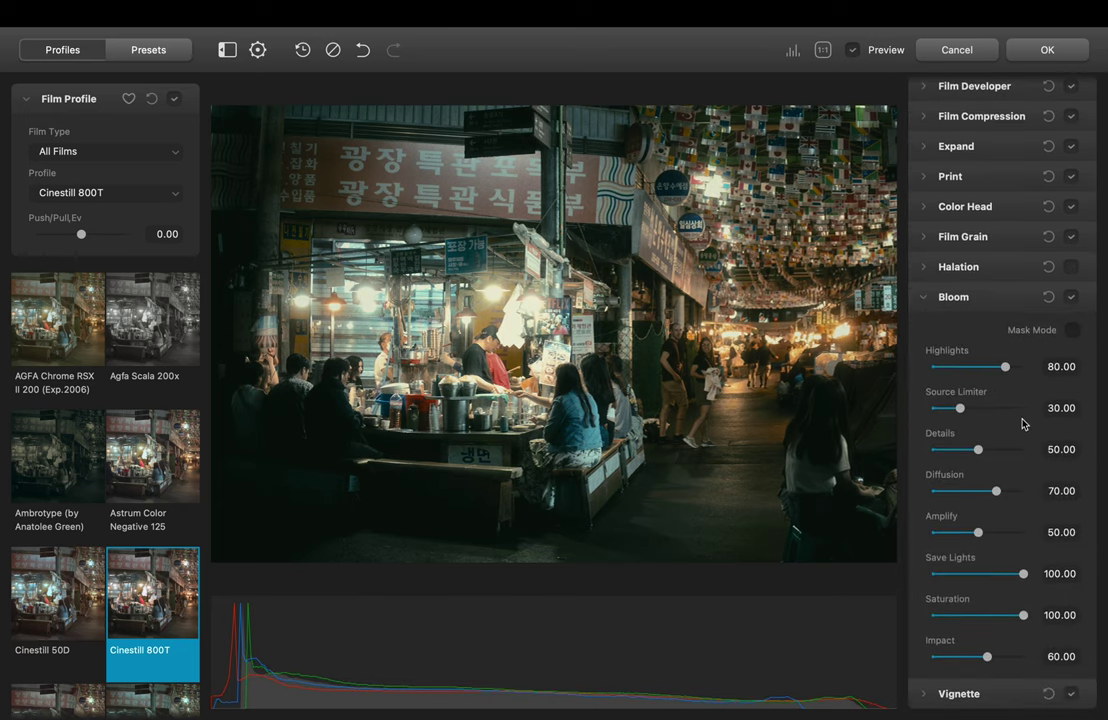
click(1072, 330)
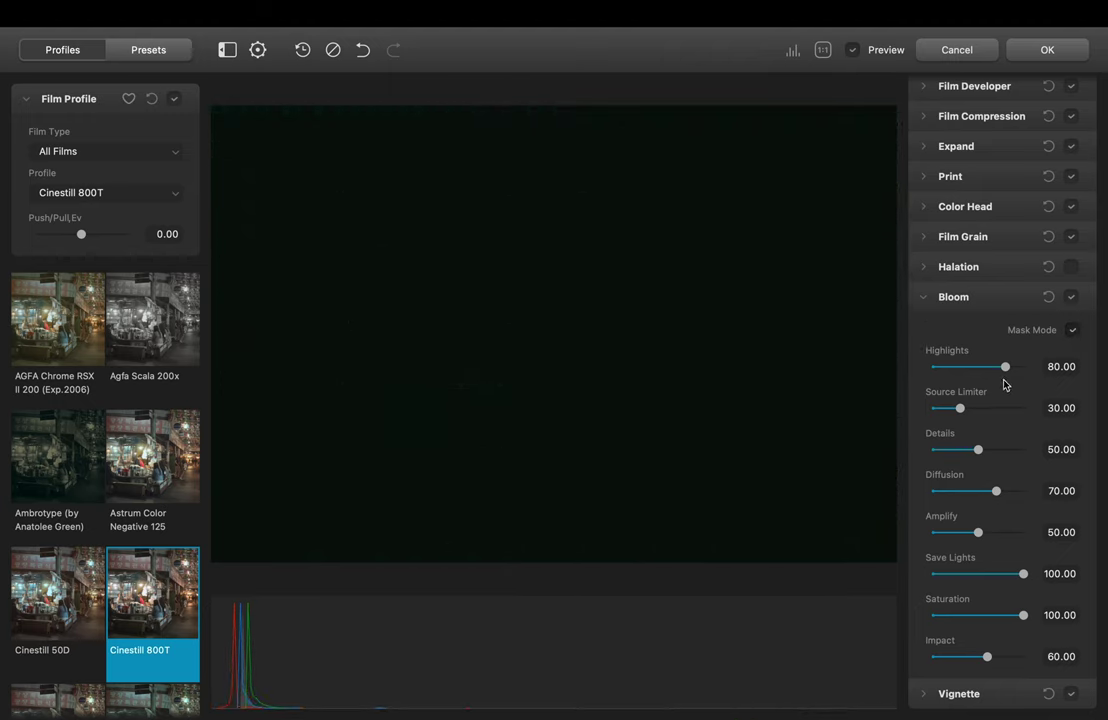
click(1007, 533)
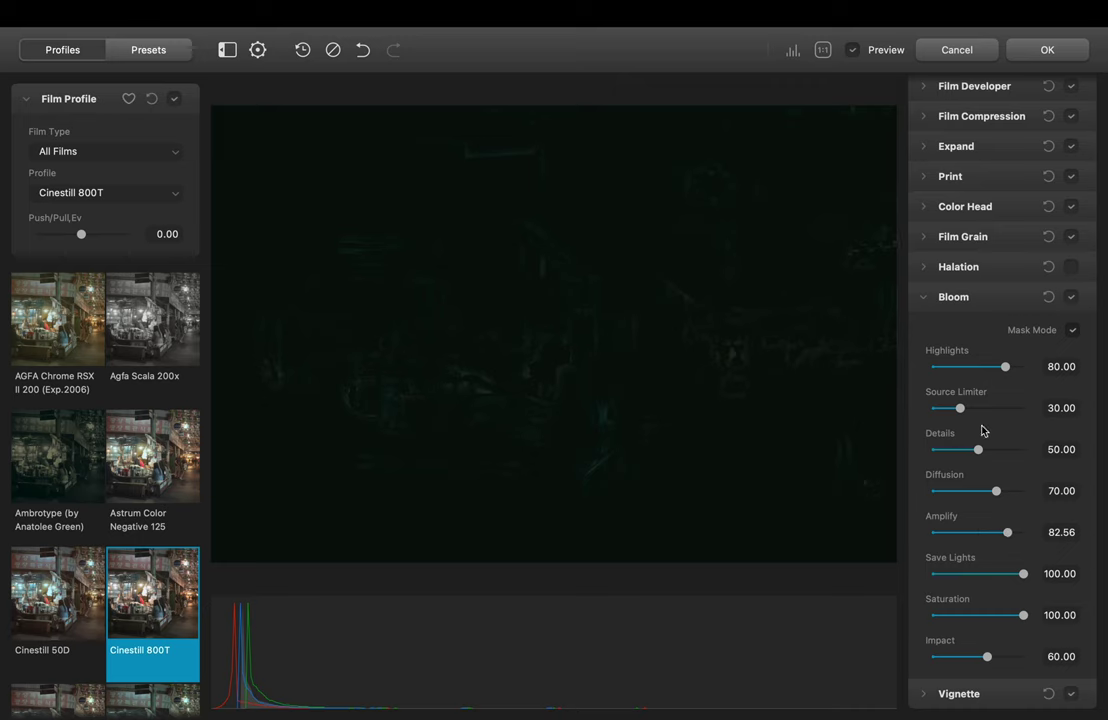
mouse_move(1004, 367)
mouse_down()
mouse_move(965, 368)
mouse_move(1012, 370)
mouse_move(1003, 375)
mouse_up()
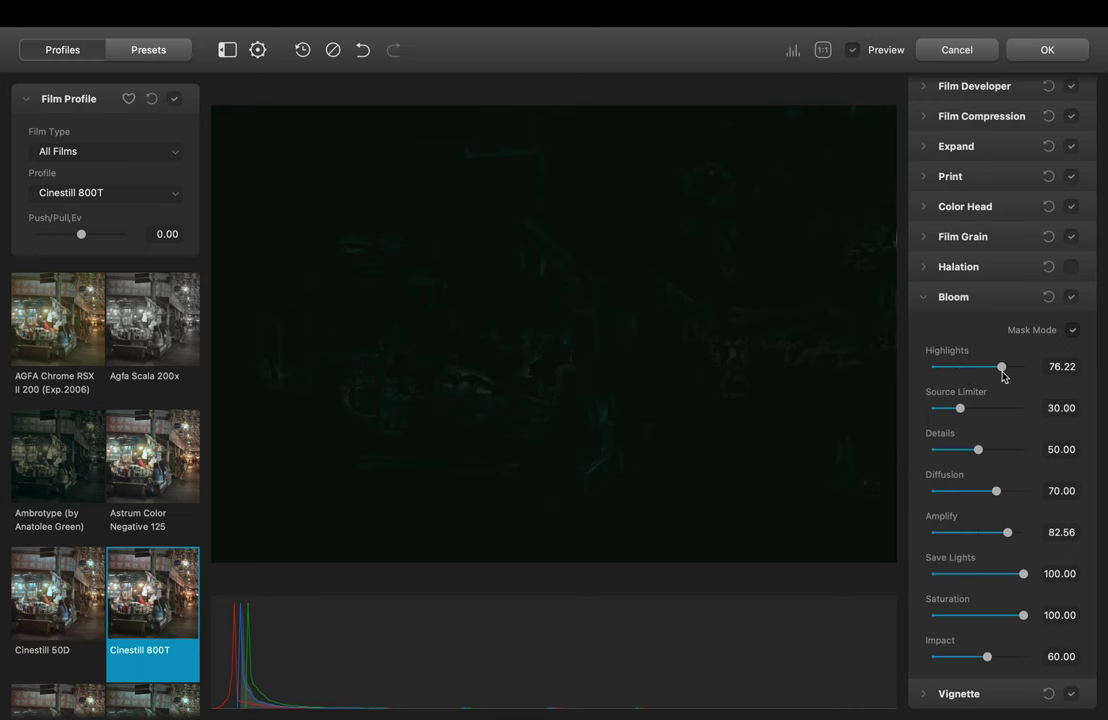
click(1074, 331)
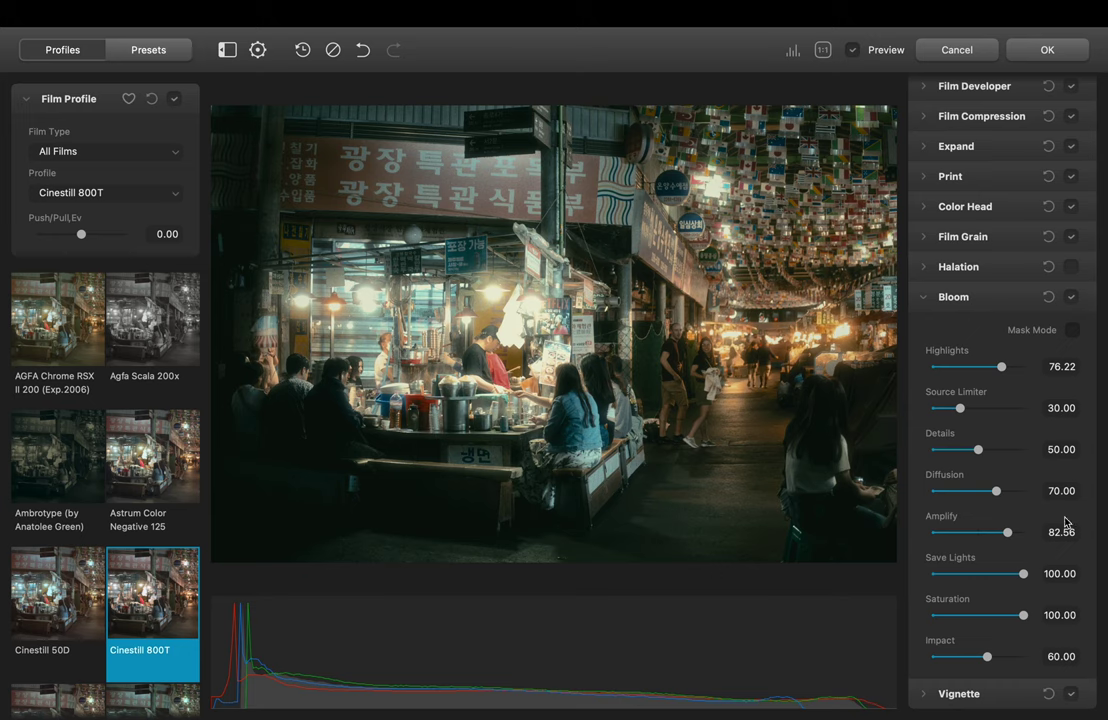
mouse_move(1004, 532)
mouse_down()
mouse_move(957, 537)
mouse_move(995, 540)
mouse_up()
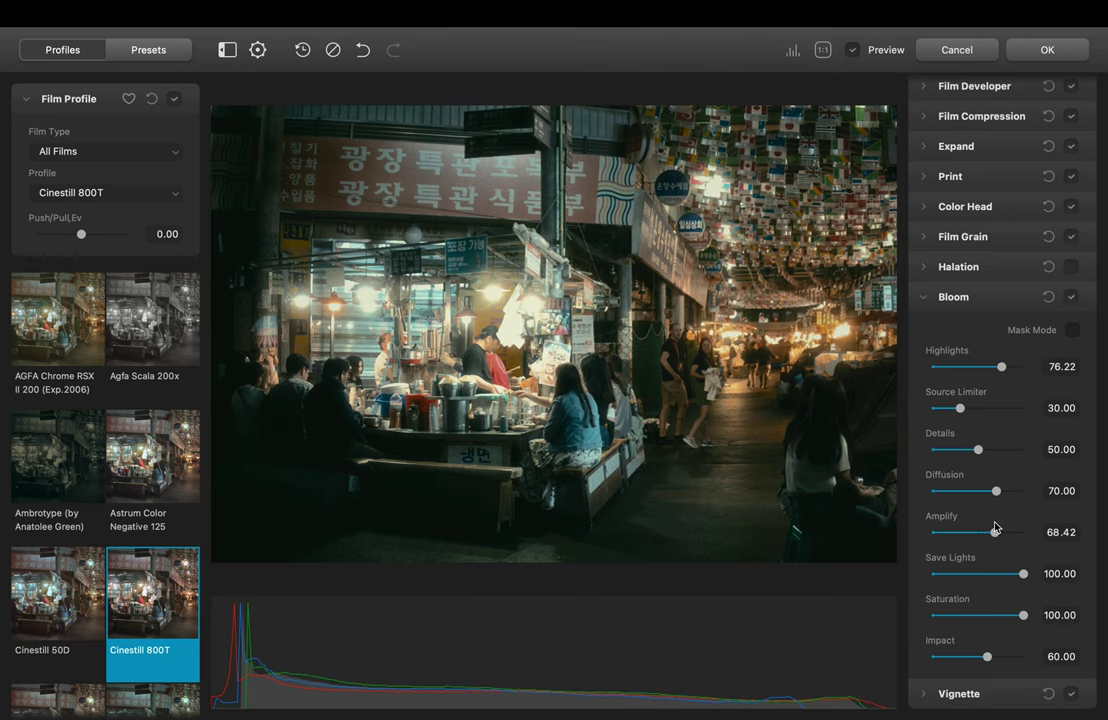
mouse_move(987, 657)
mouse_down()
mouse_move(1009, 658)
mouse_move(973, 657)
mouse_up()
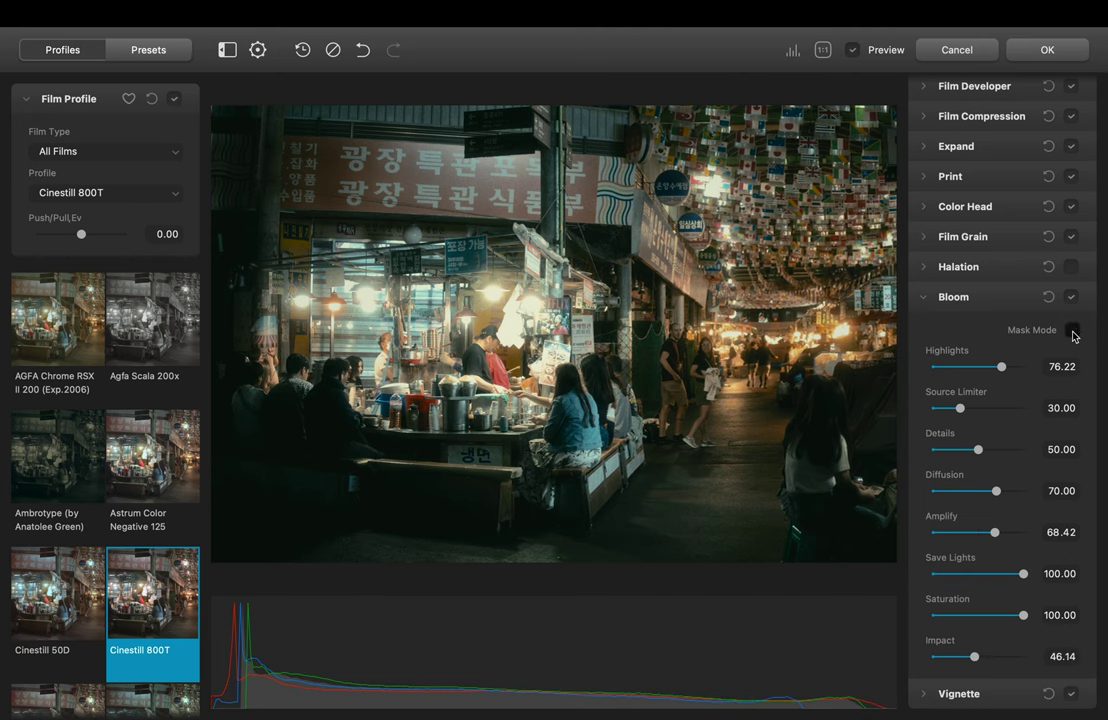
click(923, 296)
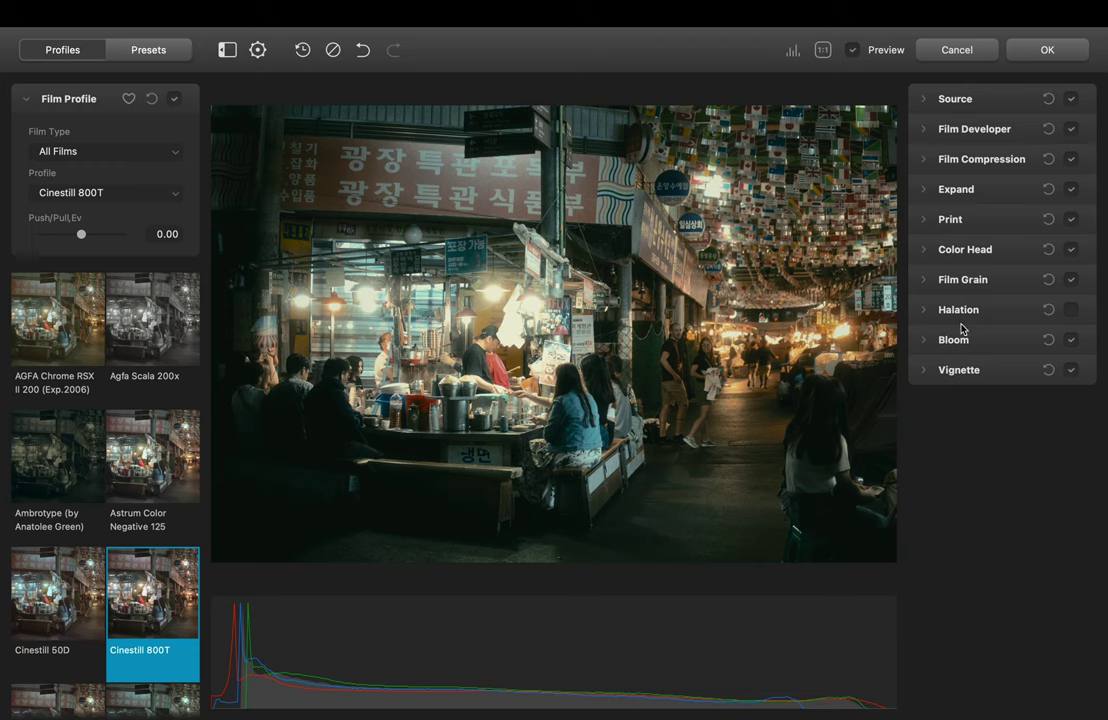
- Enable Halation and make first Local Diffusion, Global Diffusion and Amplify settings using its mask
click(926, 311)
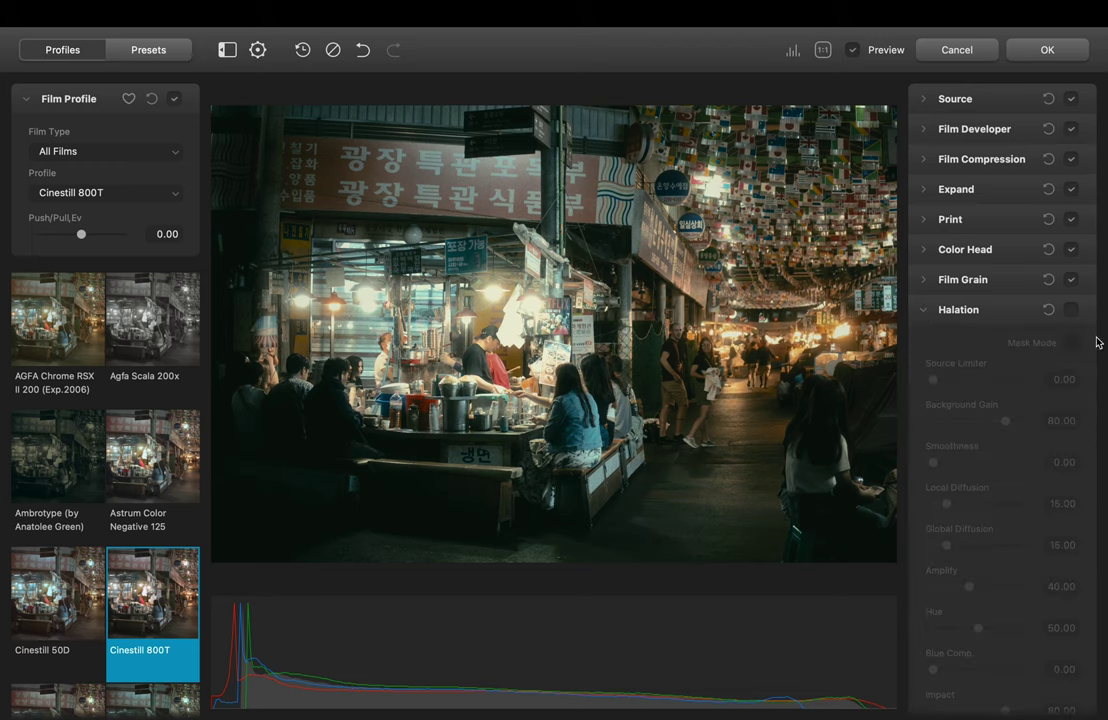
click(1071, 312)
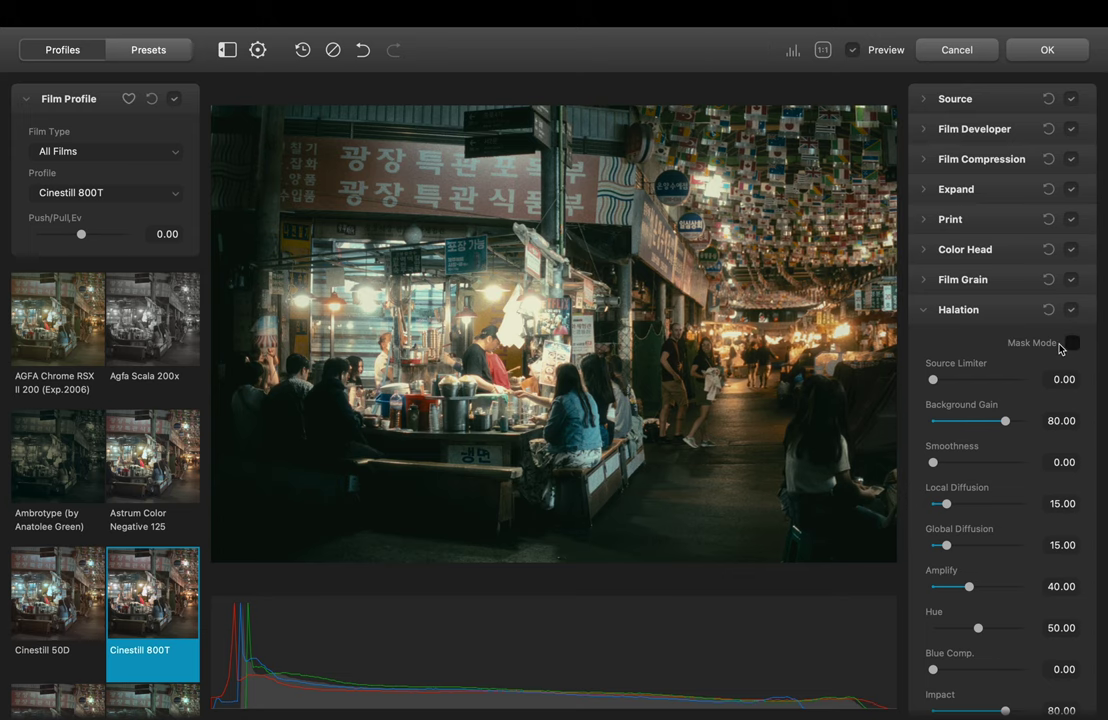
scroll(1014, 397, down, 2)
scroll(1014, 397, down, 2)
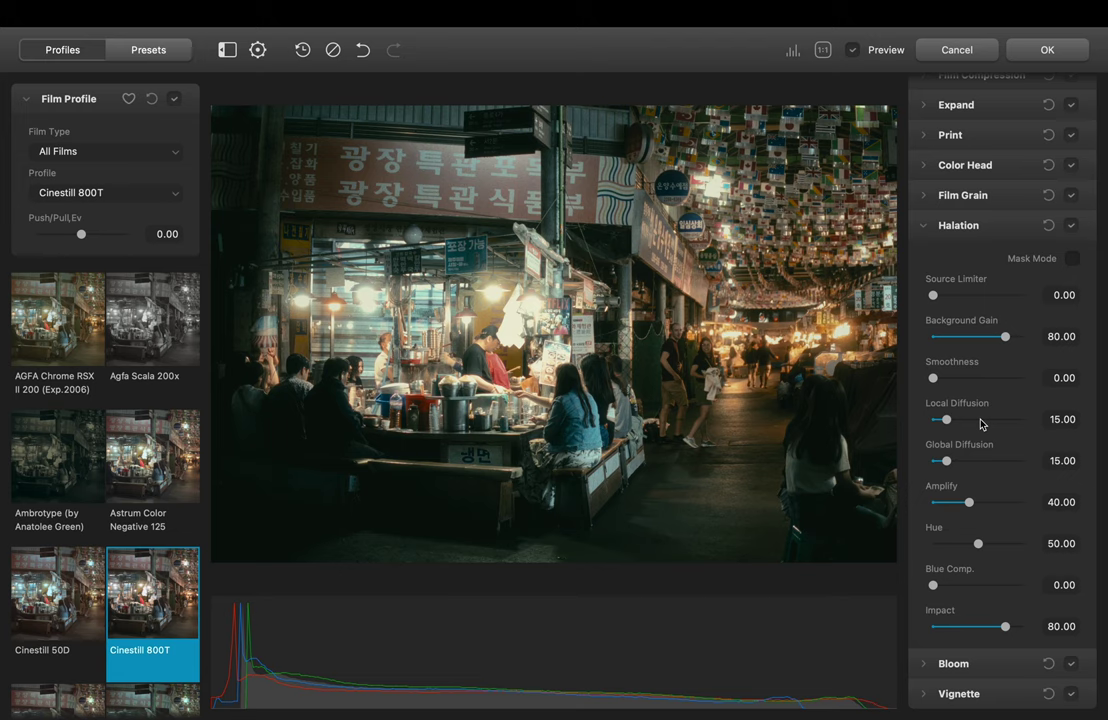
click(981, 424)
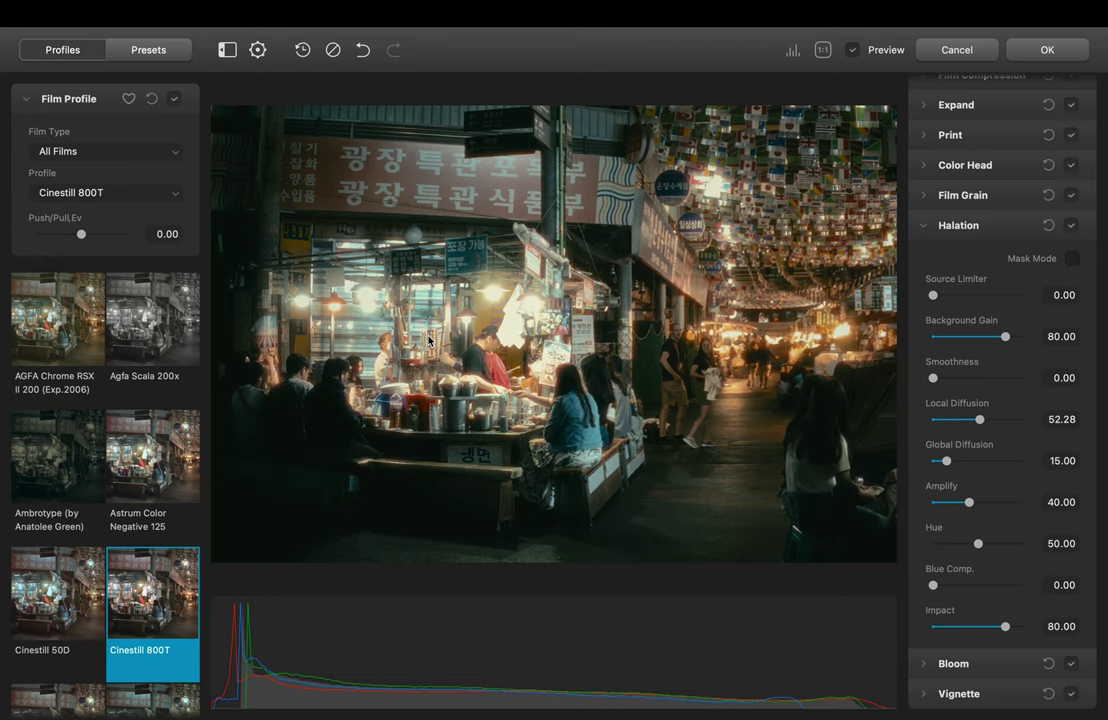
click(1071, 259)
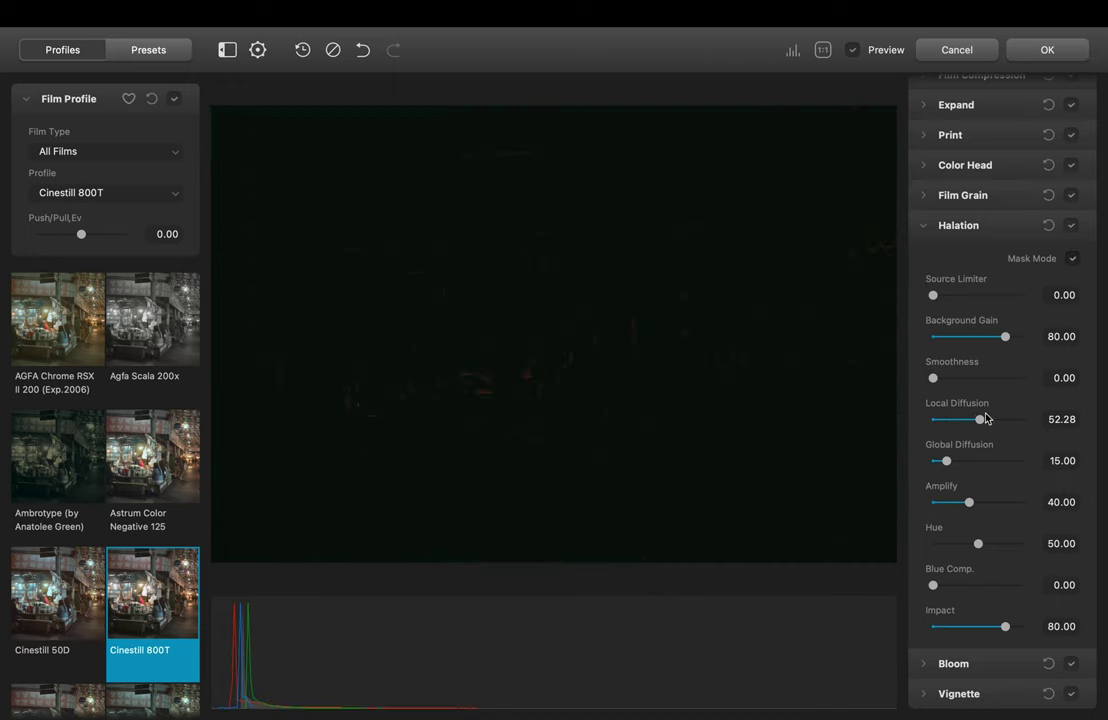
drag(985, 418, 970, 461)
drag(969, 502, 976, 503)
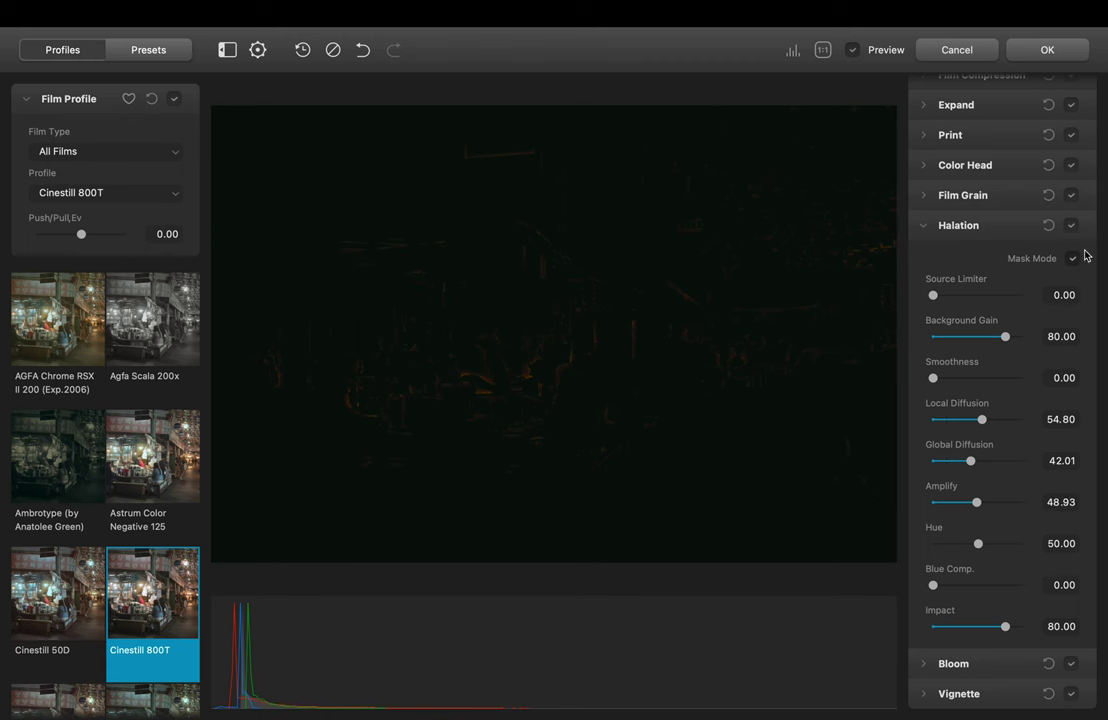
click(1074, 259)
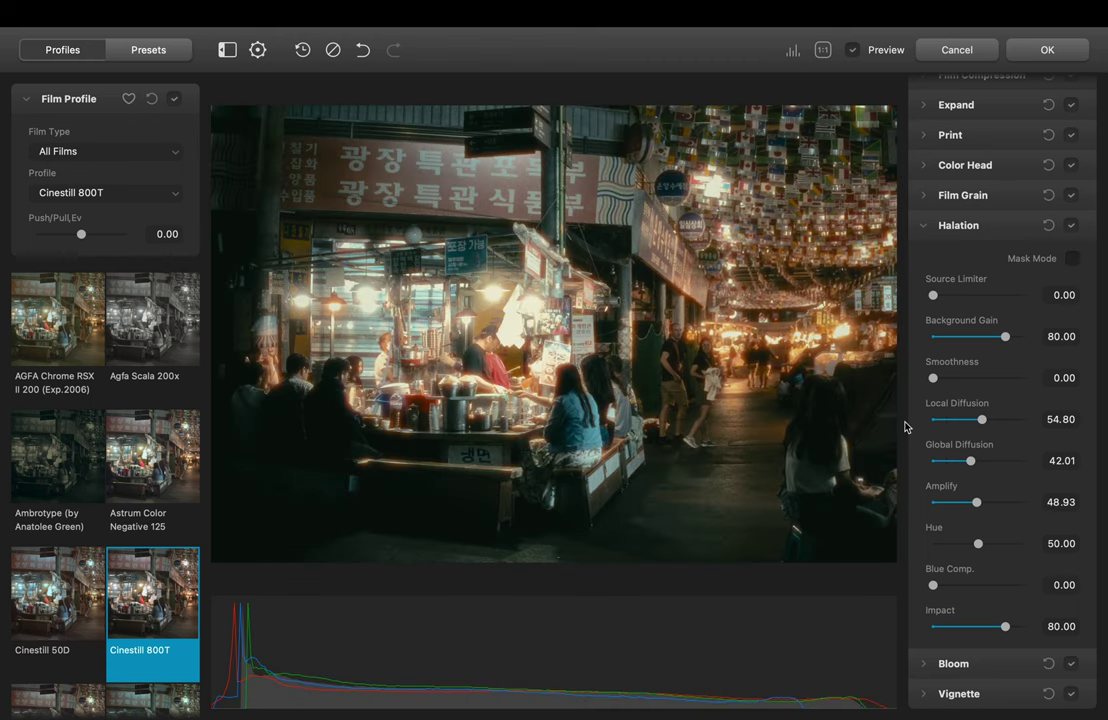
- Settle Halation at Amplify 40, Global Diffusion 11.82, Local Diffusion 29.13 and Background Gain 60.41
drag(966, 463, 947, 422)
mouse_move(980, 503)
mouse_down()
mouse_move(948, 511)
mouse_move(969, 503)
mouse_up()
drag(947, 420, 966, 420)
drag(952, 461, 944, 465)
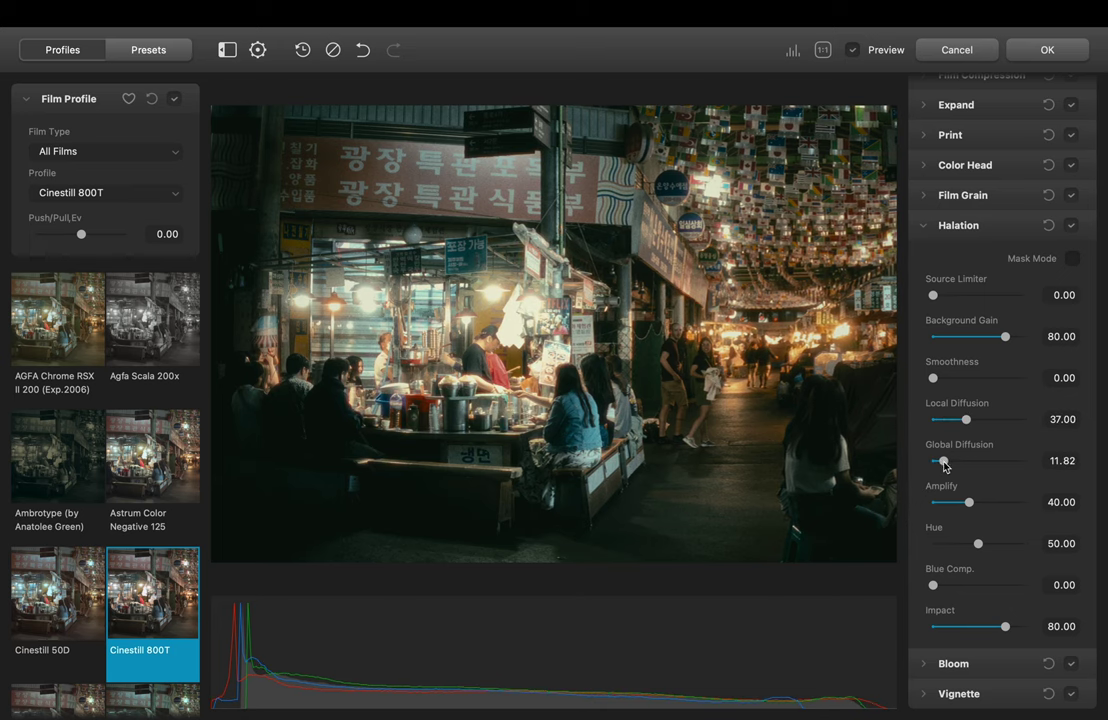
click(822, 49)
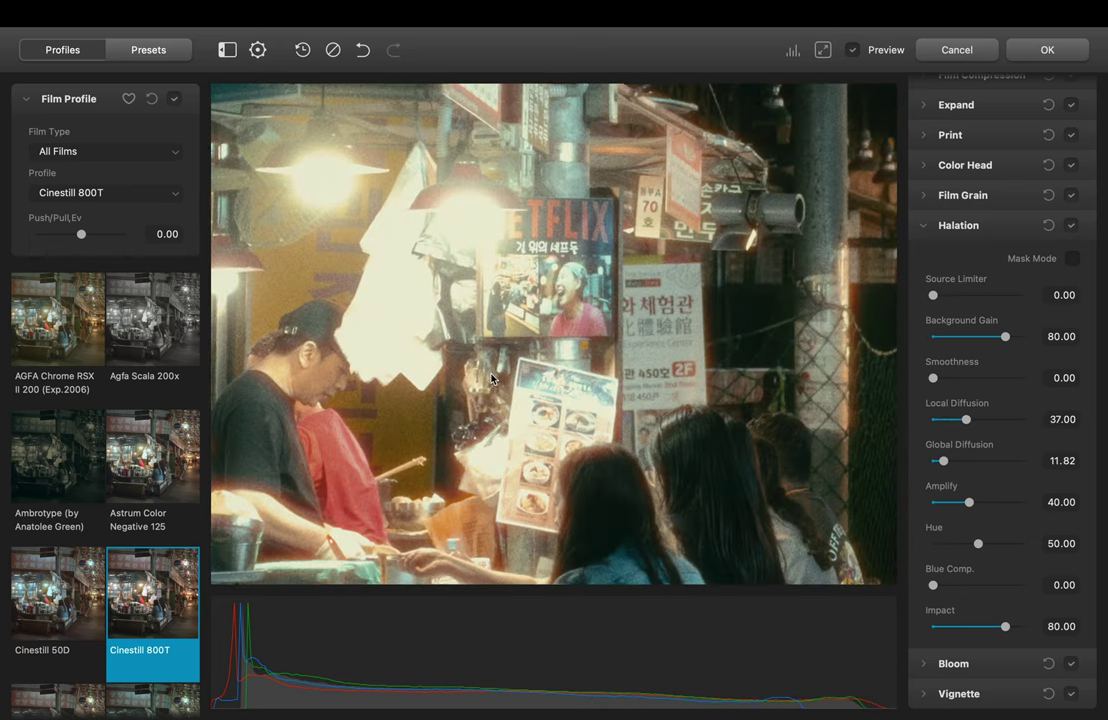
drag(491, 378, 911, 229)
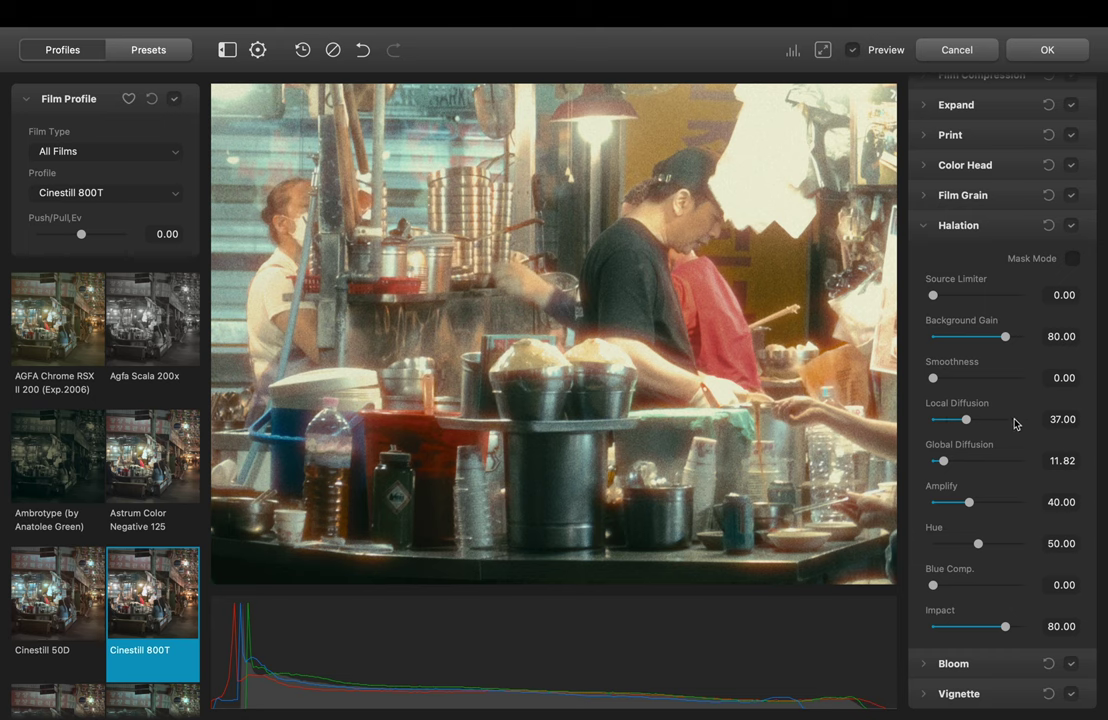
click(948, 420)
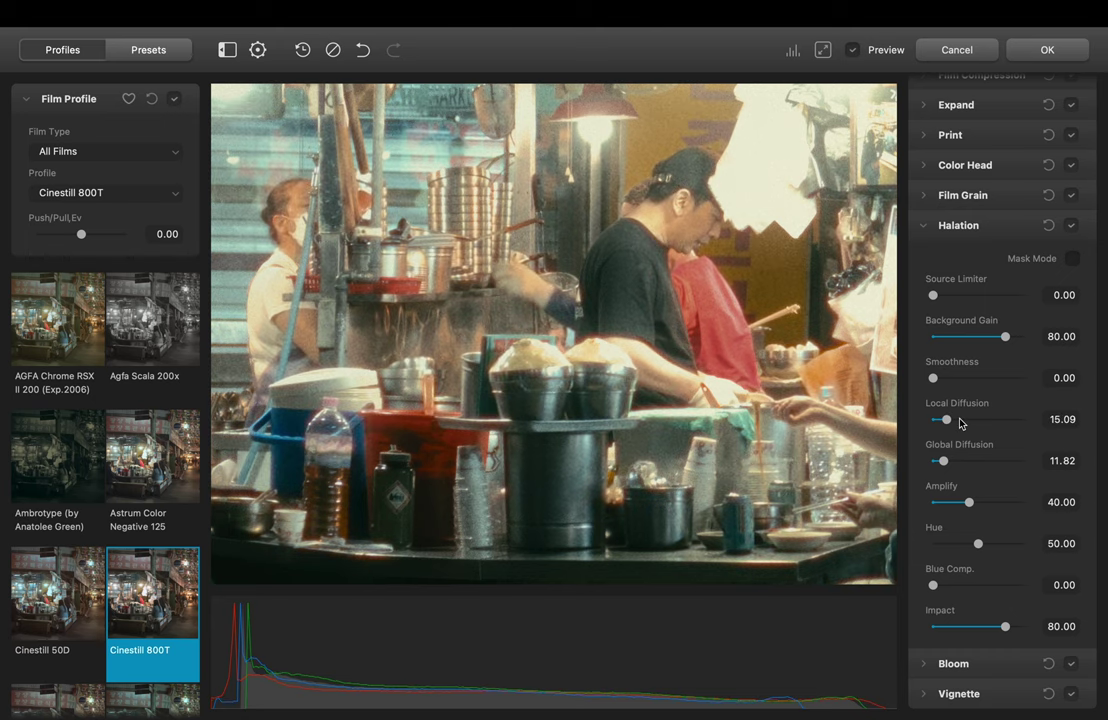
click(960, 420)
mouse_move(1005, 336)
mouse_down()
mouse_move(1019, 337)
mouse_move(947, 337)
mouse_move(990, 338)
mouse_up()
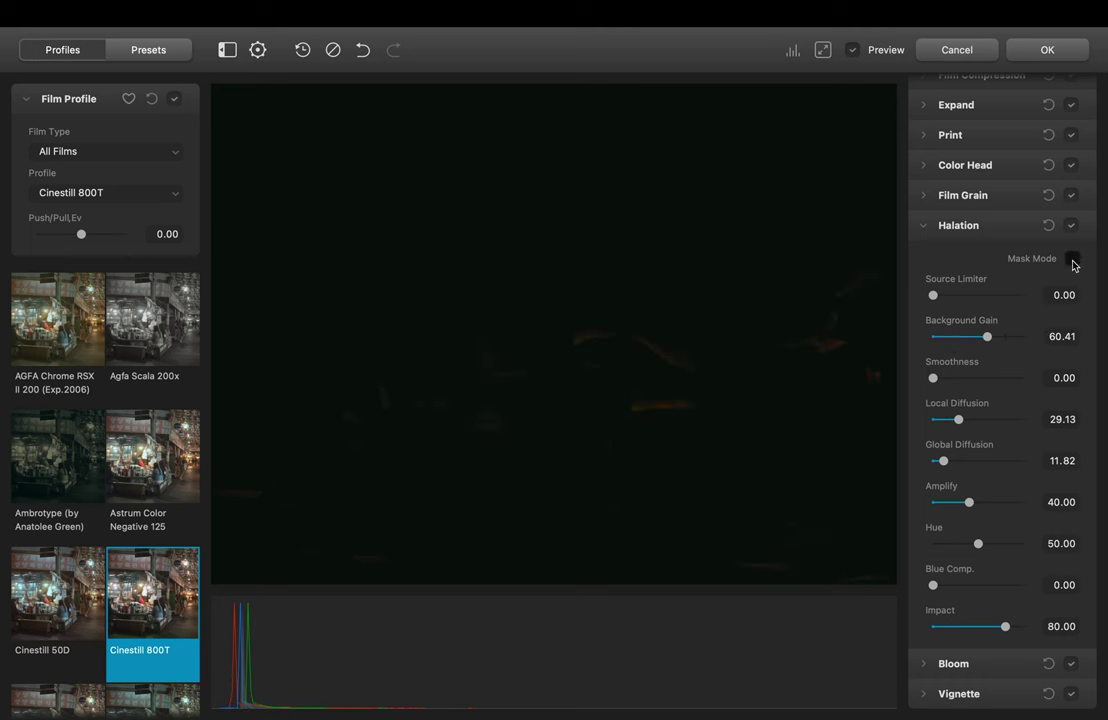
click(1072, 259)
- Compare the grade with the original, then apply it and return to Lightroom
click(853, 50)
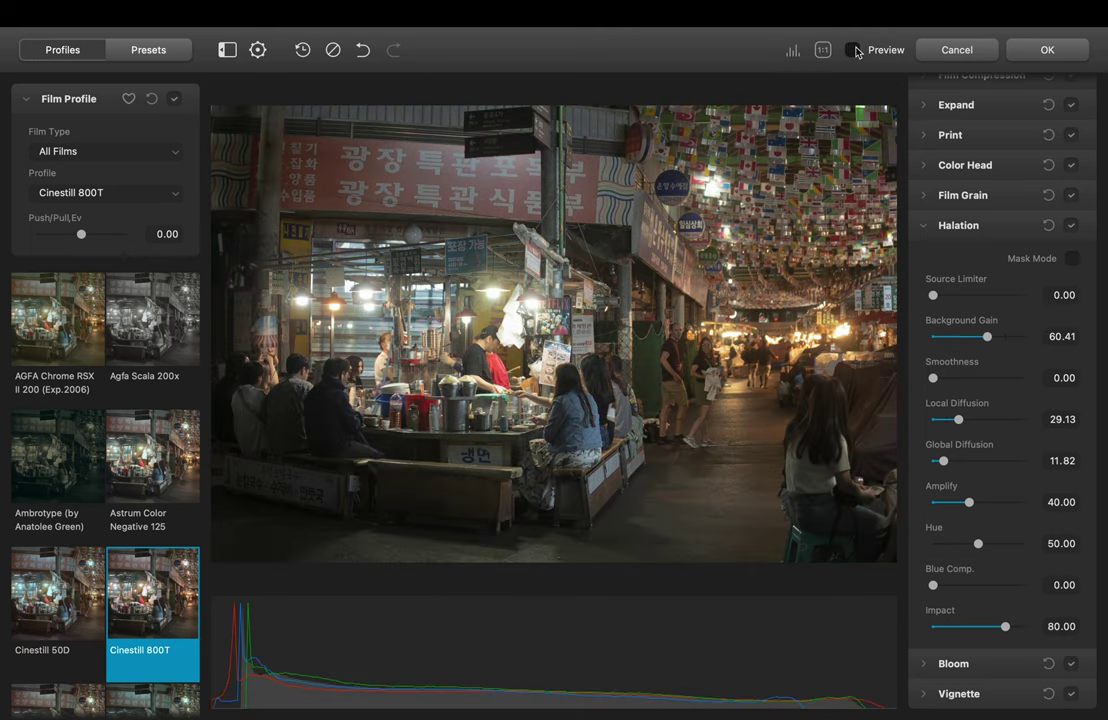
click(853, 50)
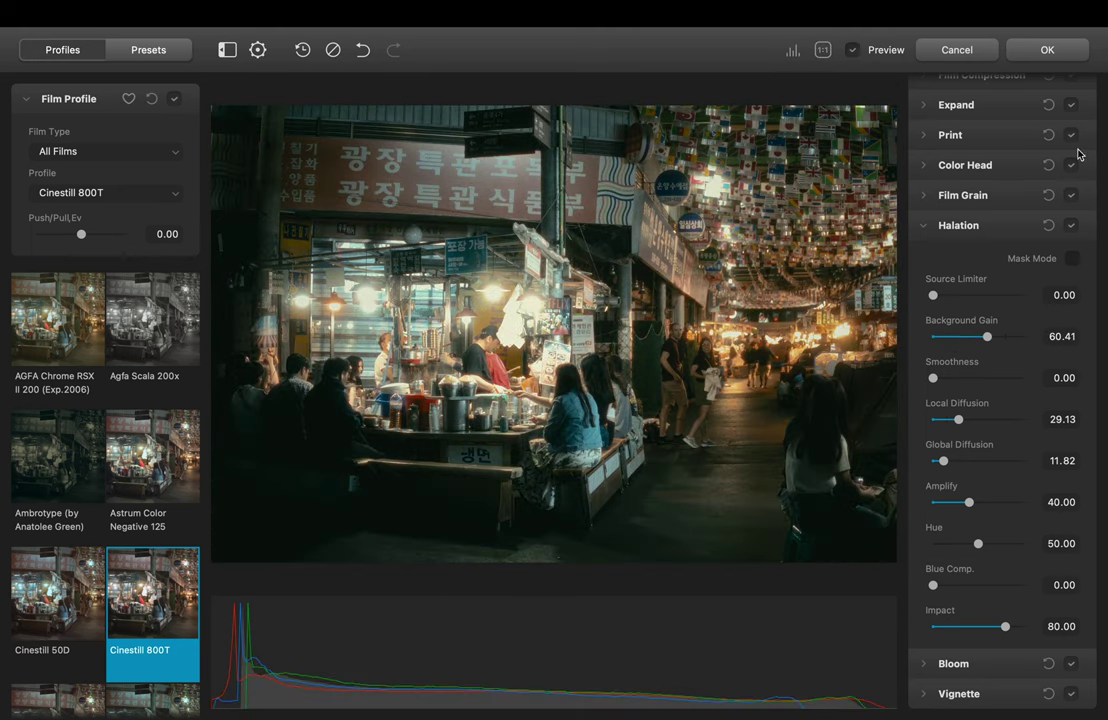
click(923, 227)
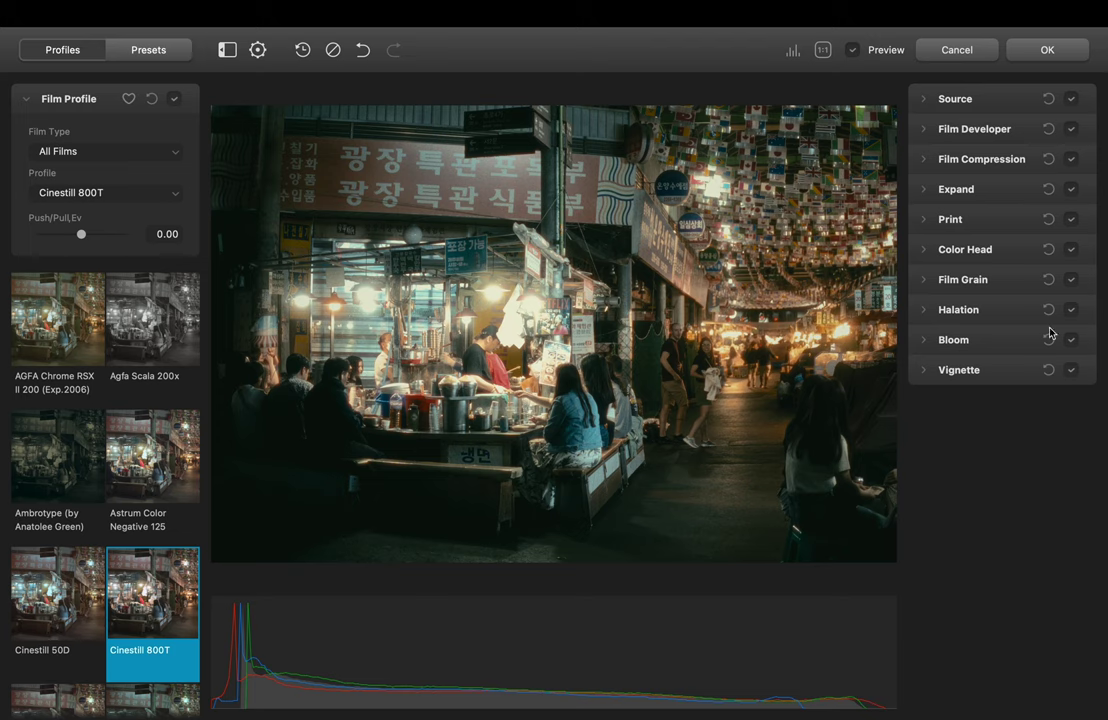
click(1047, 51)
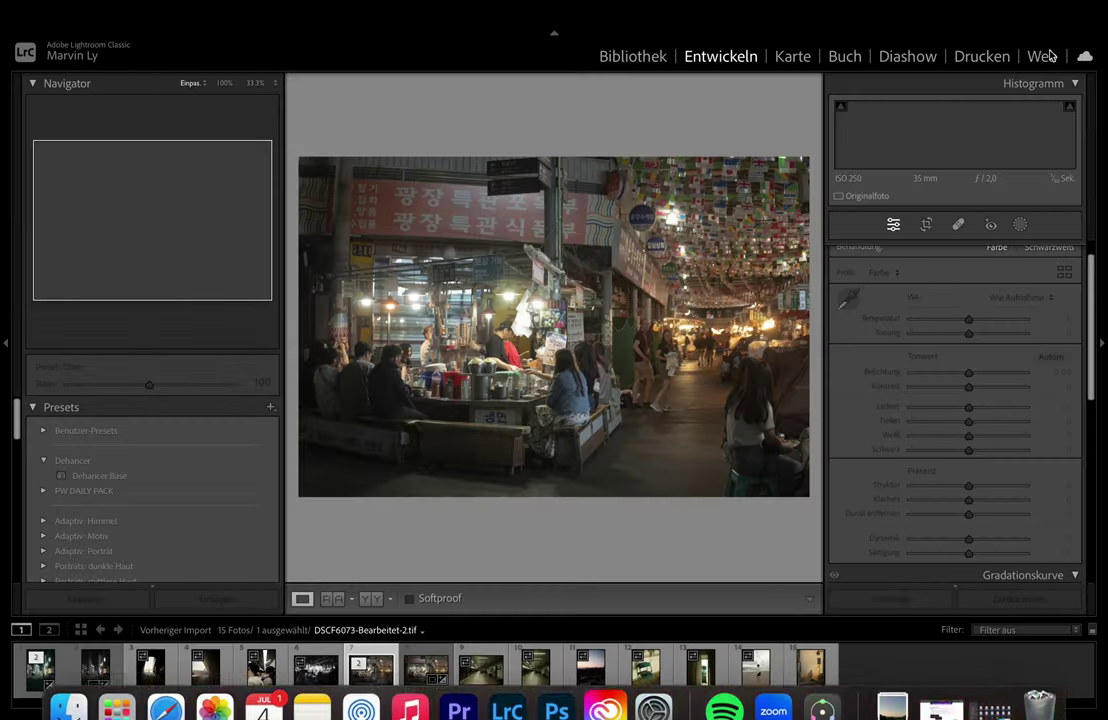